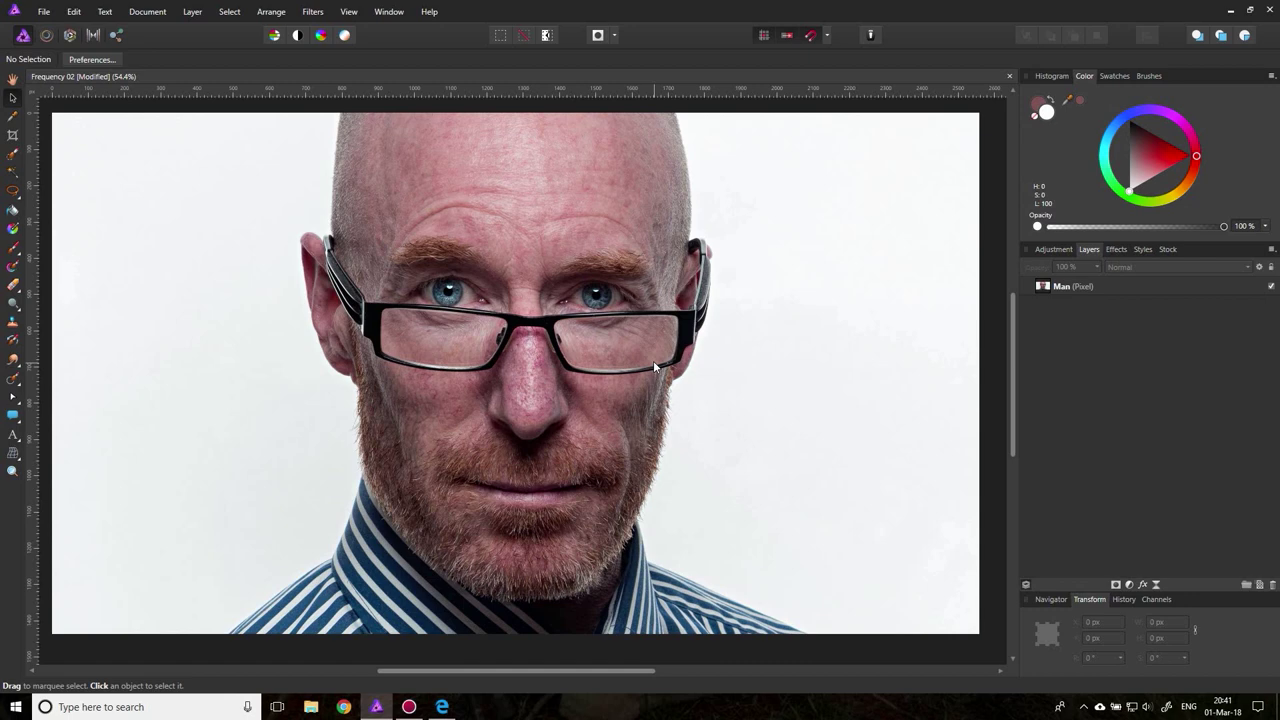
- Duplicate the Man pixel layer from its right-click menu in the Layers panel
click(1045, 290)
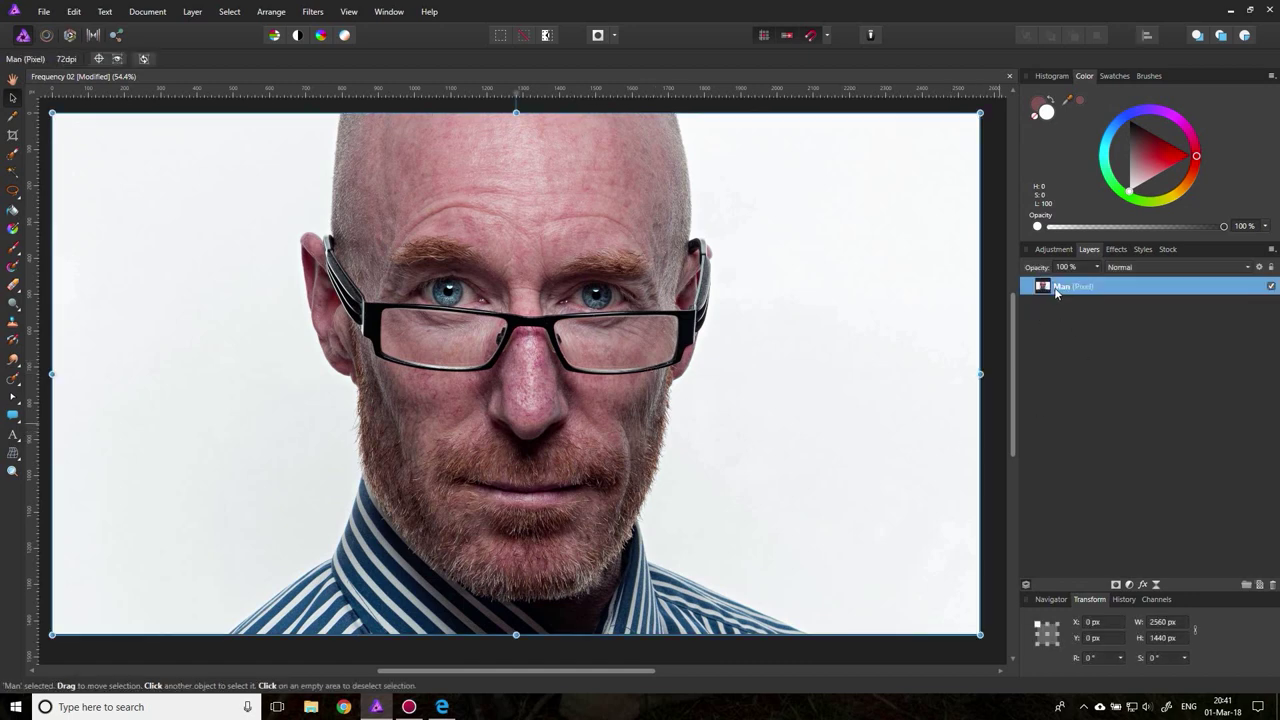
right_click(1057, 291)
click(1118, 407)
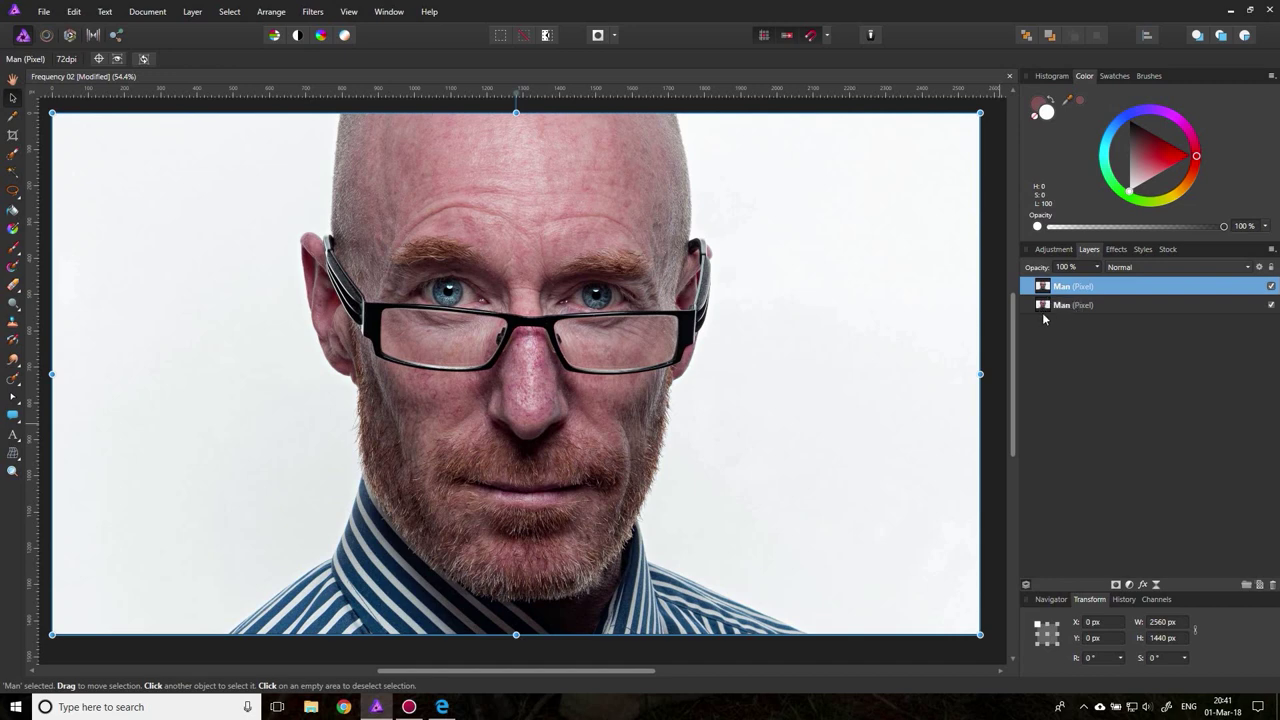
- Apply Frequency Separation to the duplicate at 1.5 px radius with Feature Protection off
click(311, 12)
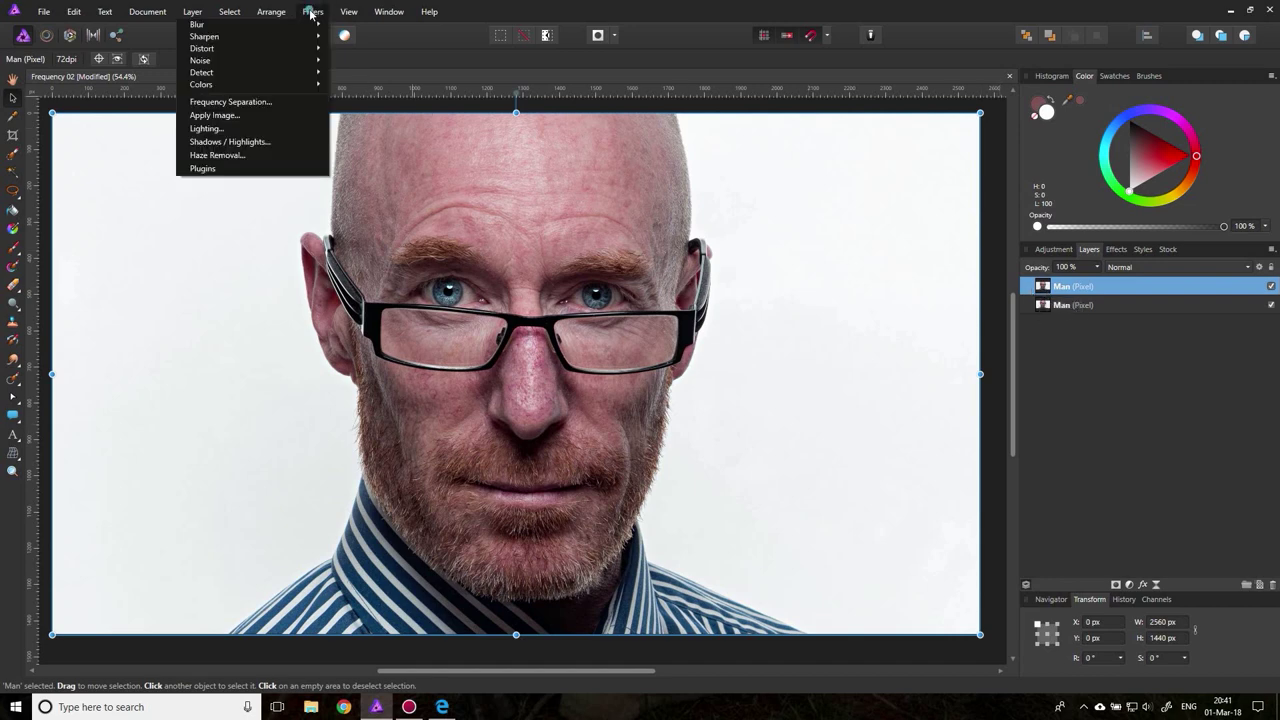
click(240, 102)
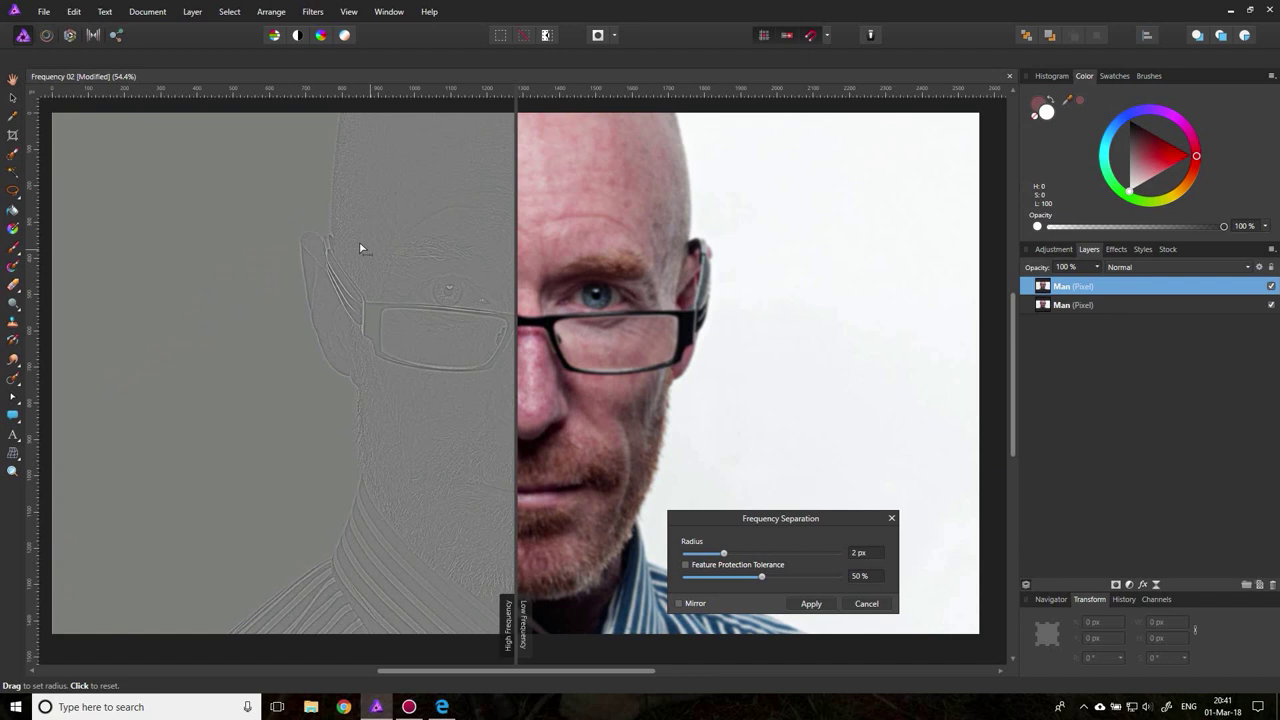
mouse_move(723, 553)
mouse_down()
mouse_move(698, 554)
mouse_move(787, 554)
mouse_move(727, 557)
mouse_up()
click(686, 566)
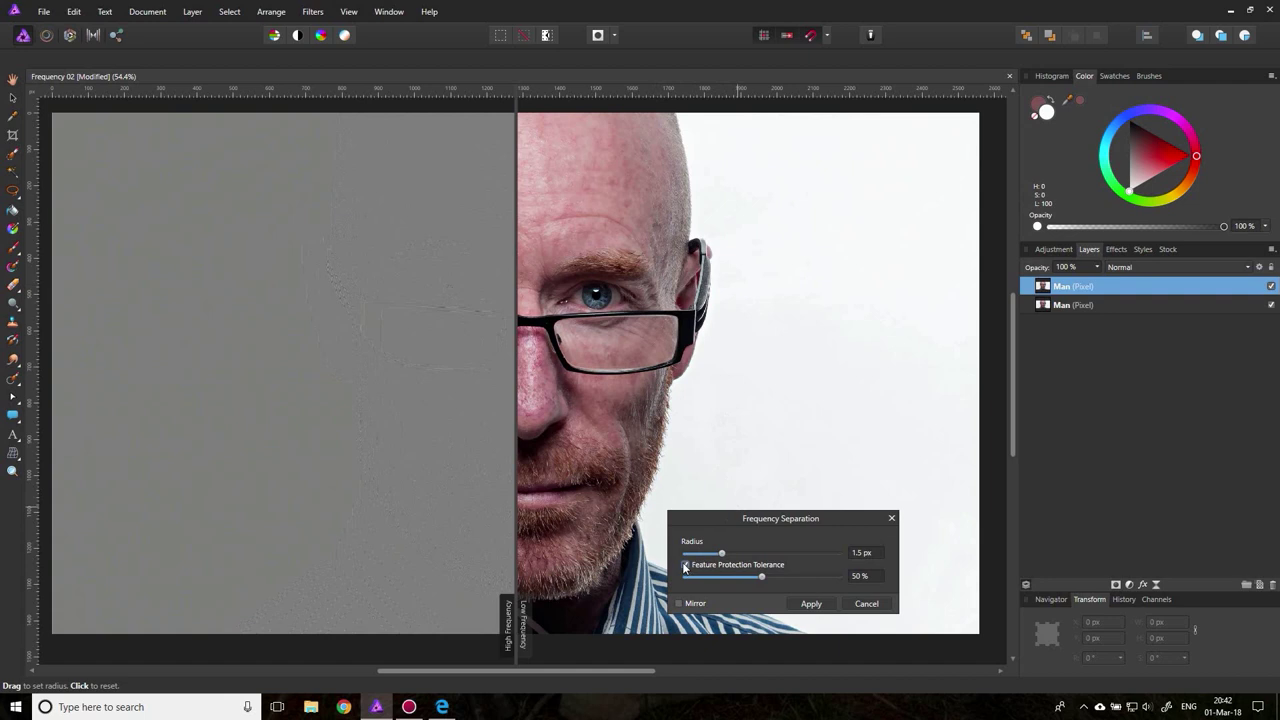
click(686, 566)
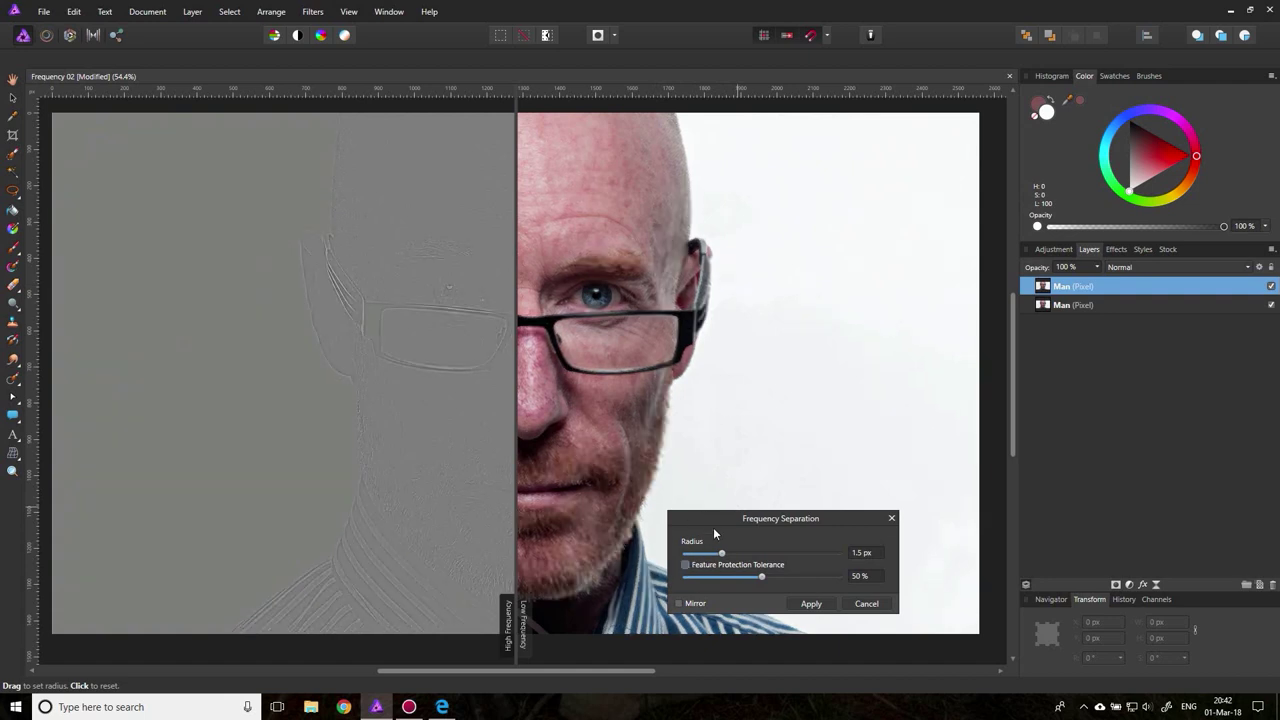
click(810, 603)
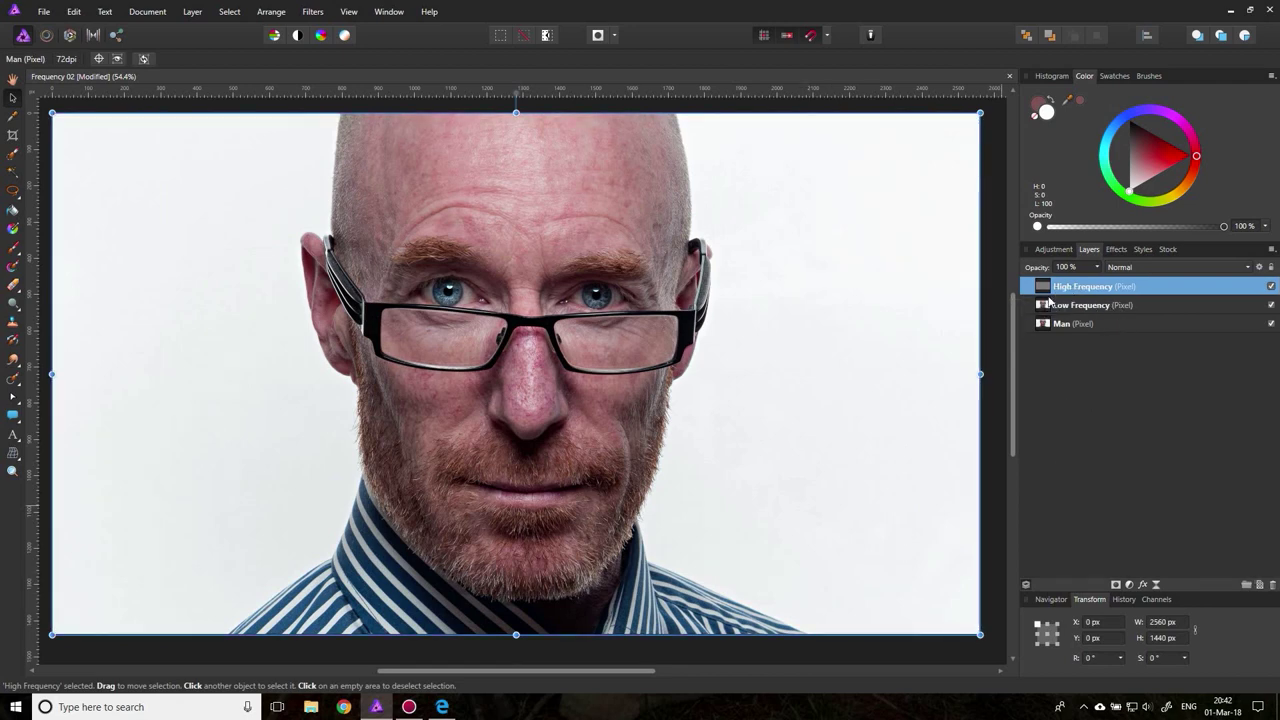
- Compare High Frequency on and off, zoom the forehead to 200%, hide High Frequency and select Low Frequency
click(1271, 287)
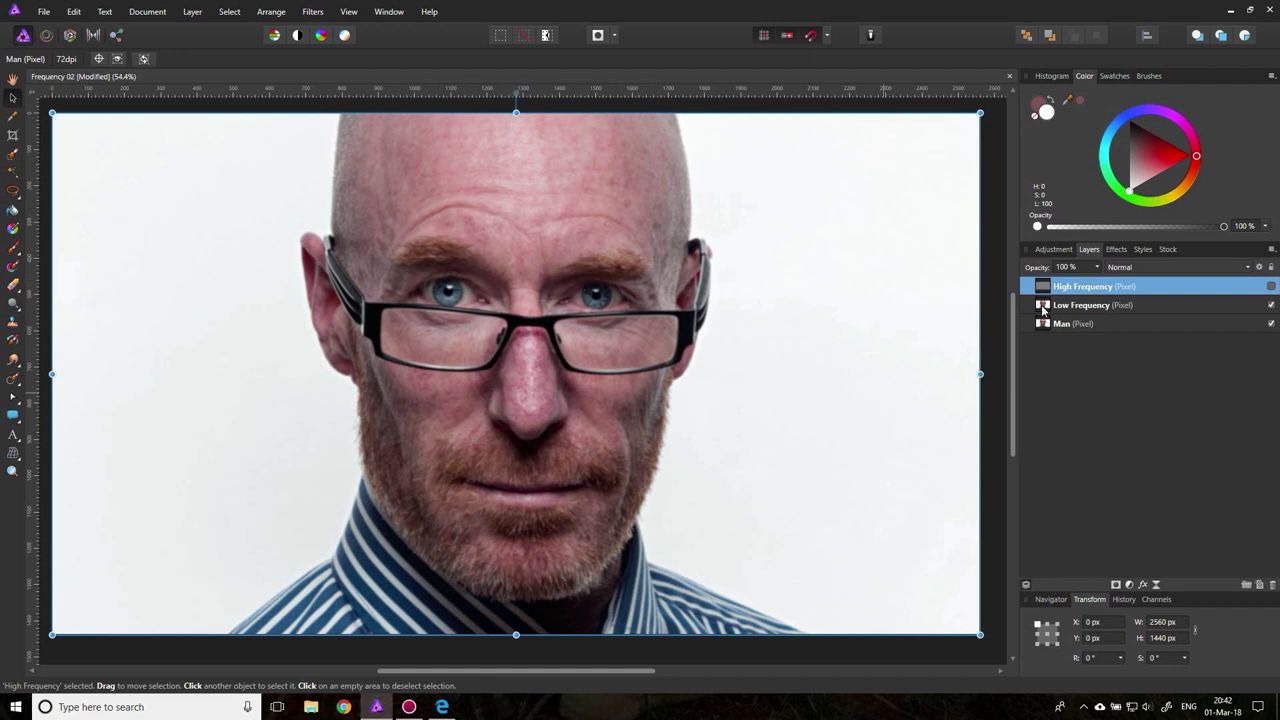
click(1271, 287)
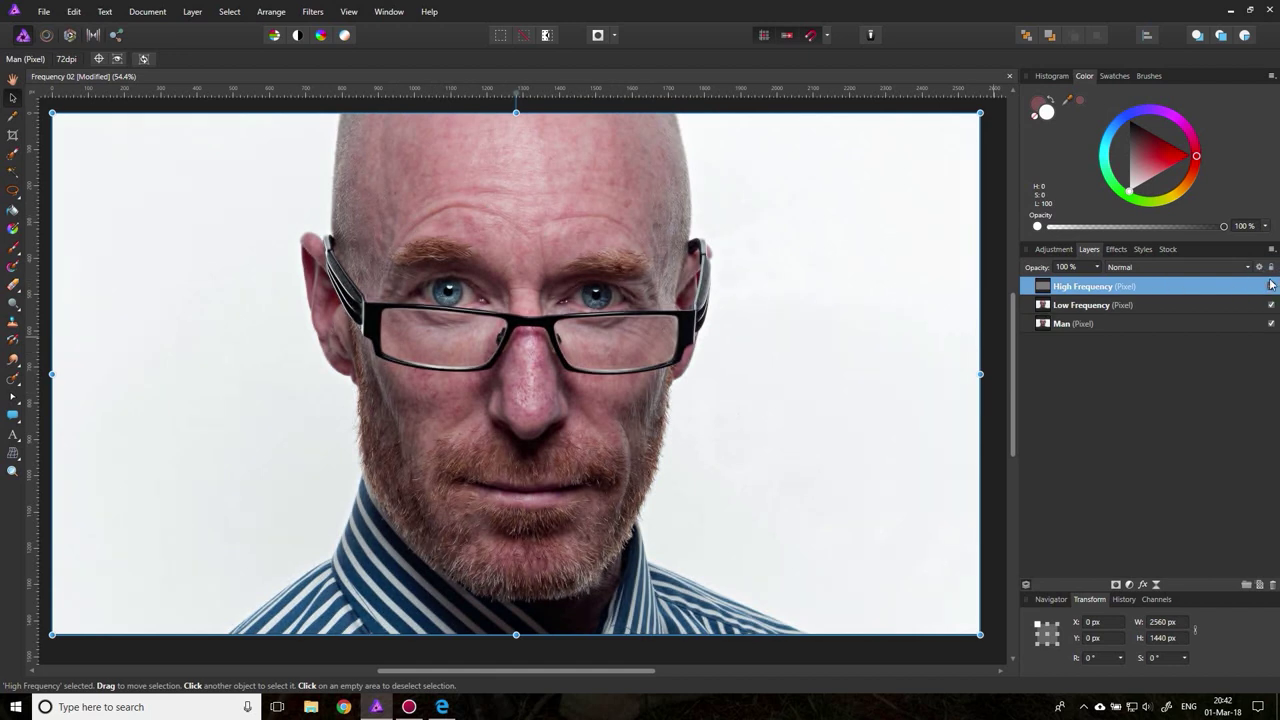
click(12, 471)
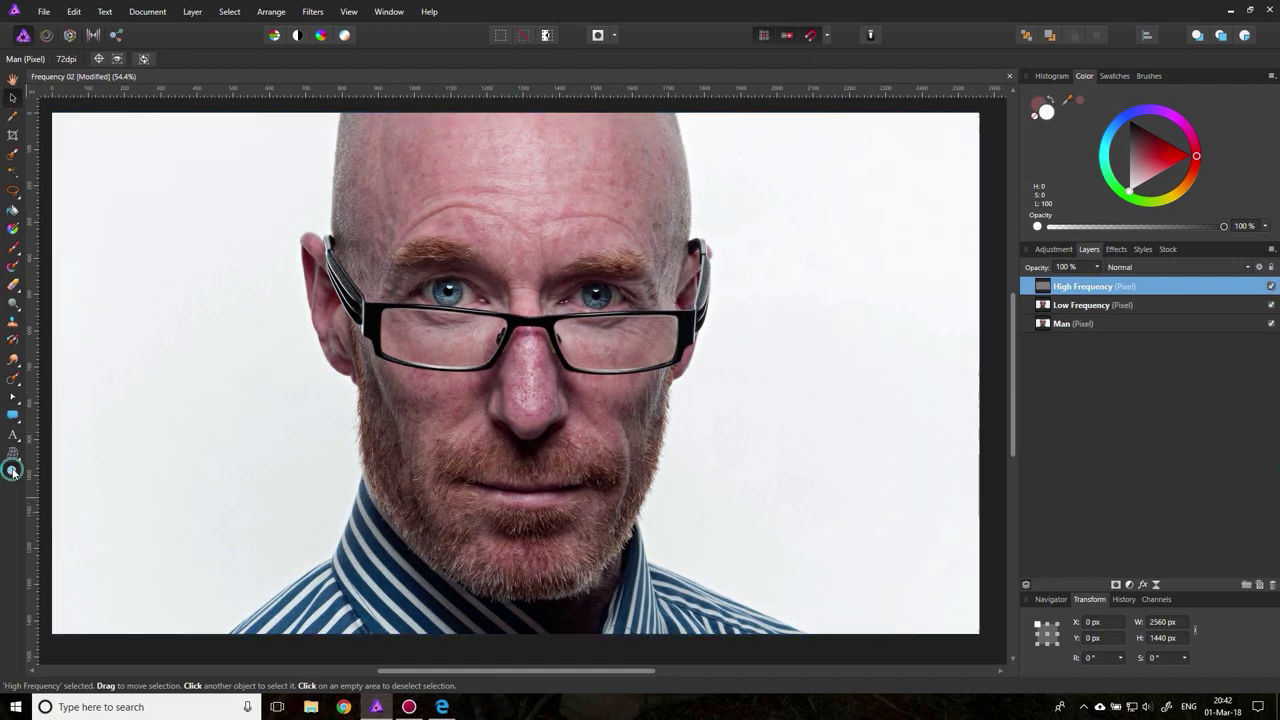
click(430, 213)
click(430, 213)
drag(430, 213, 453, 282)
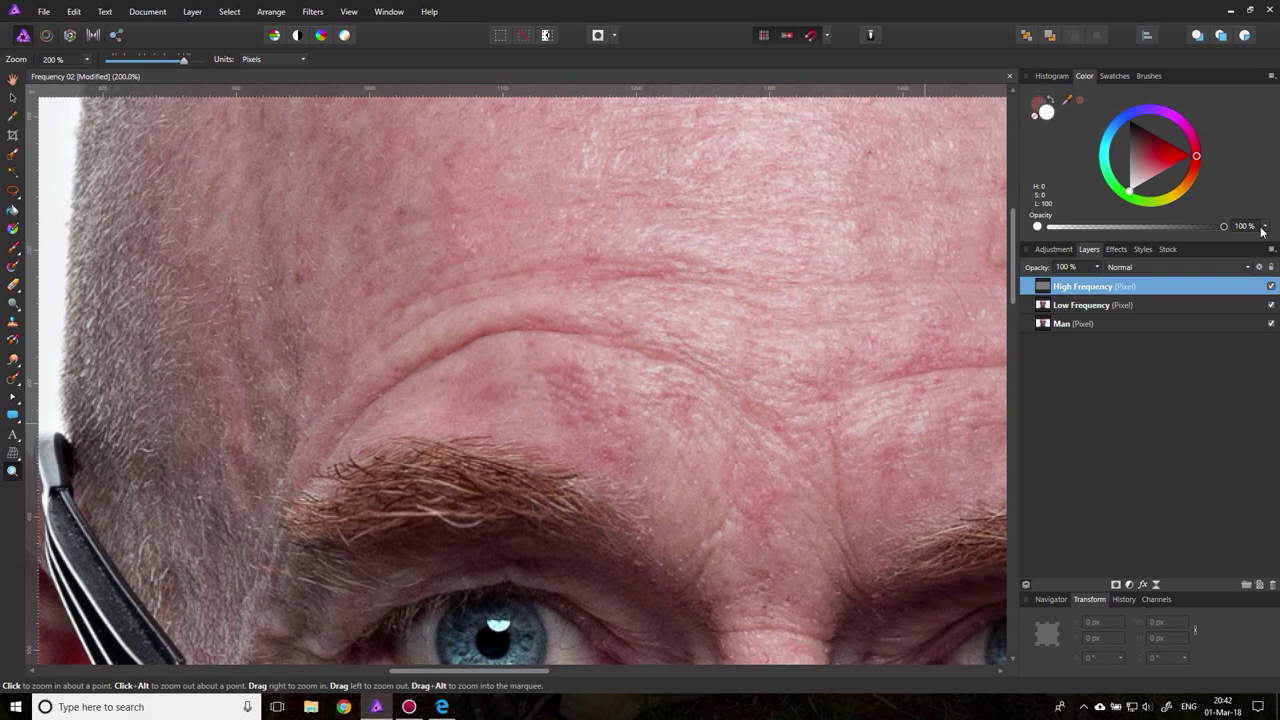
click(1271, 286)
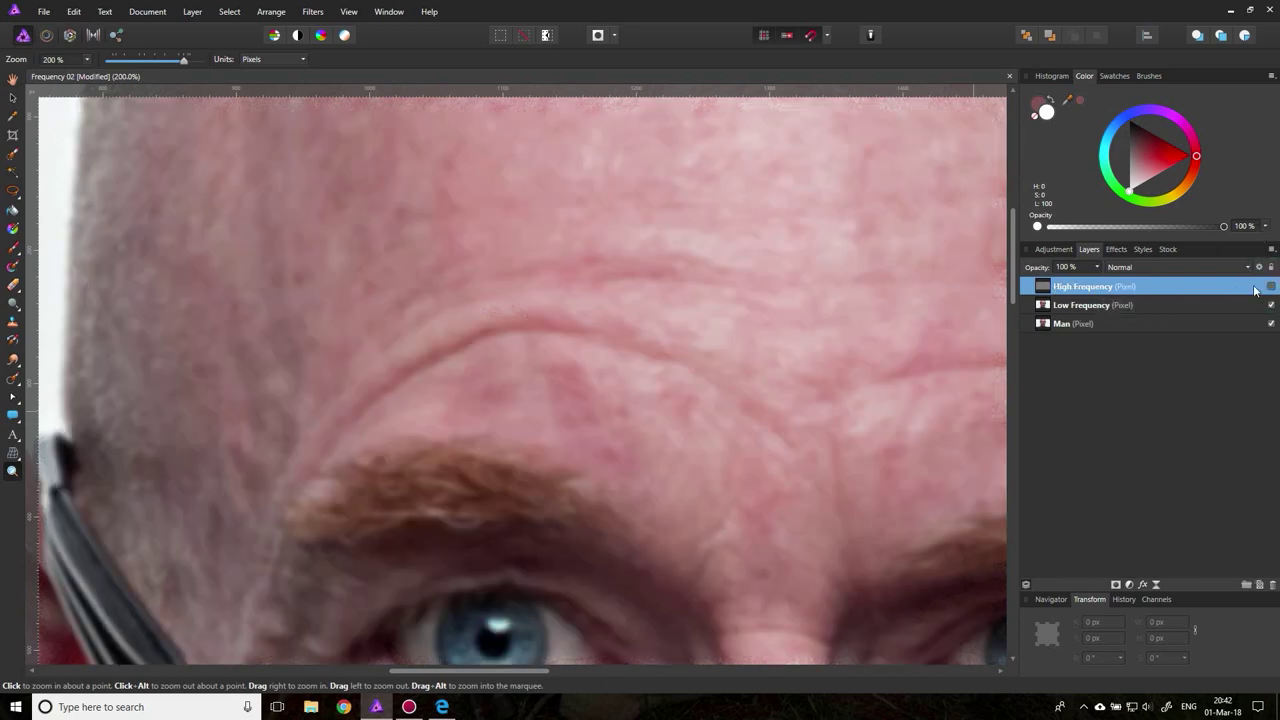
click(1061, 309)
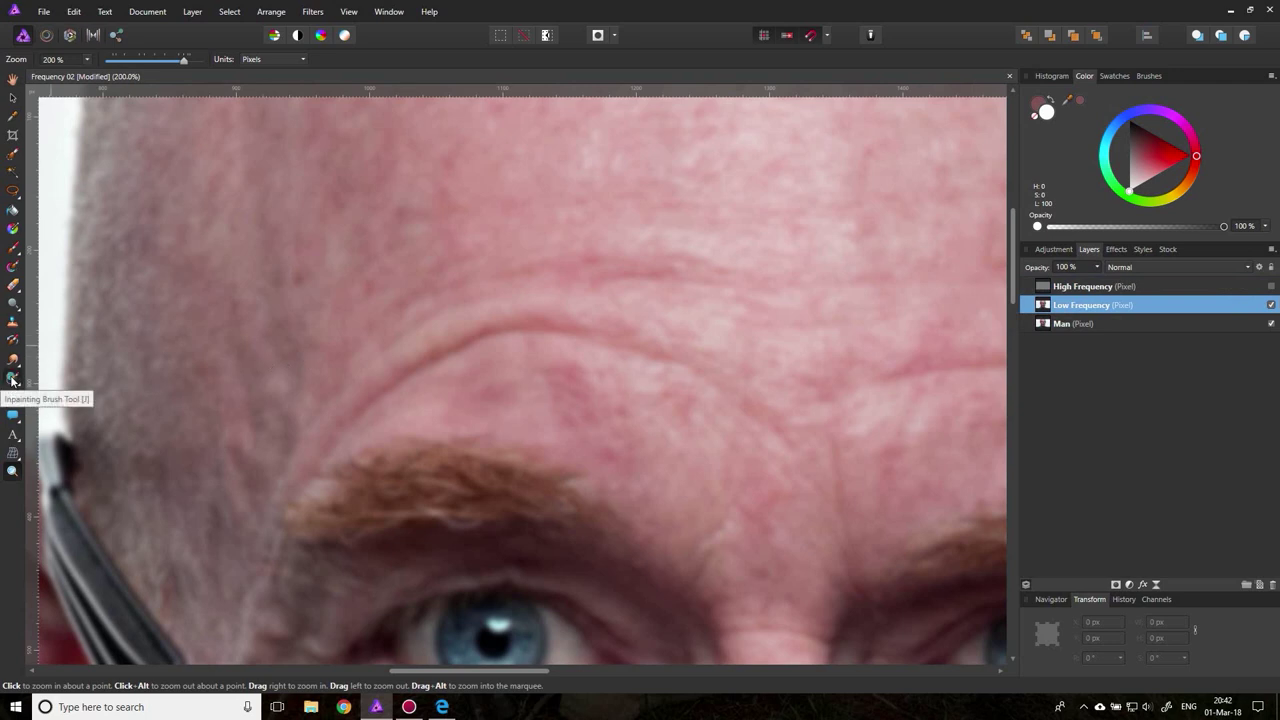
- Inpaint the brow wrinkle, forehead wrinkle and blotches above the brow on Low Frequency
click(12, 380)
mouse_move(316, 457)
mouse_down()
mouse_move(405, 379)
mouse_move(543, 328)
mouse_move(605, 330)
mouse_move(722, 387)
mouse_move(595, 328)
mouse_move(467, 329)
mouse_move(354, 386)
mouse_up()
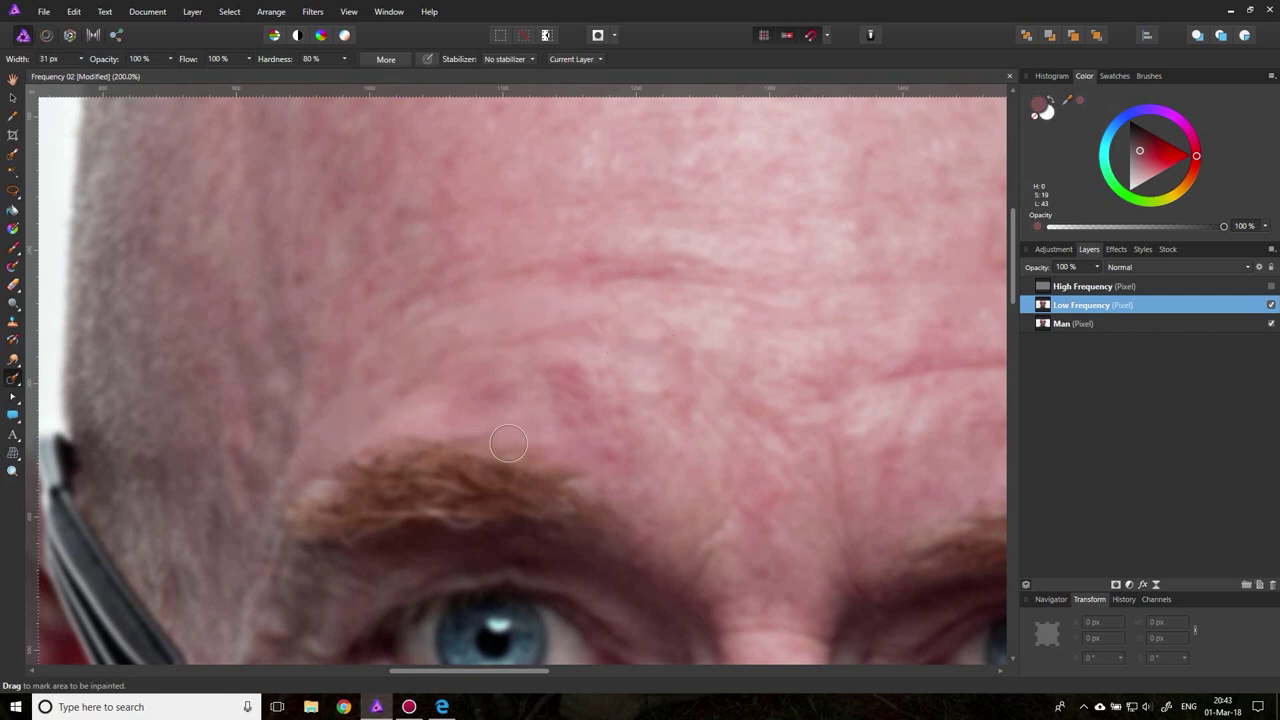
drag(558, 368, 577, 380)
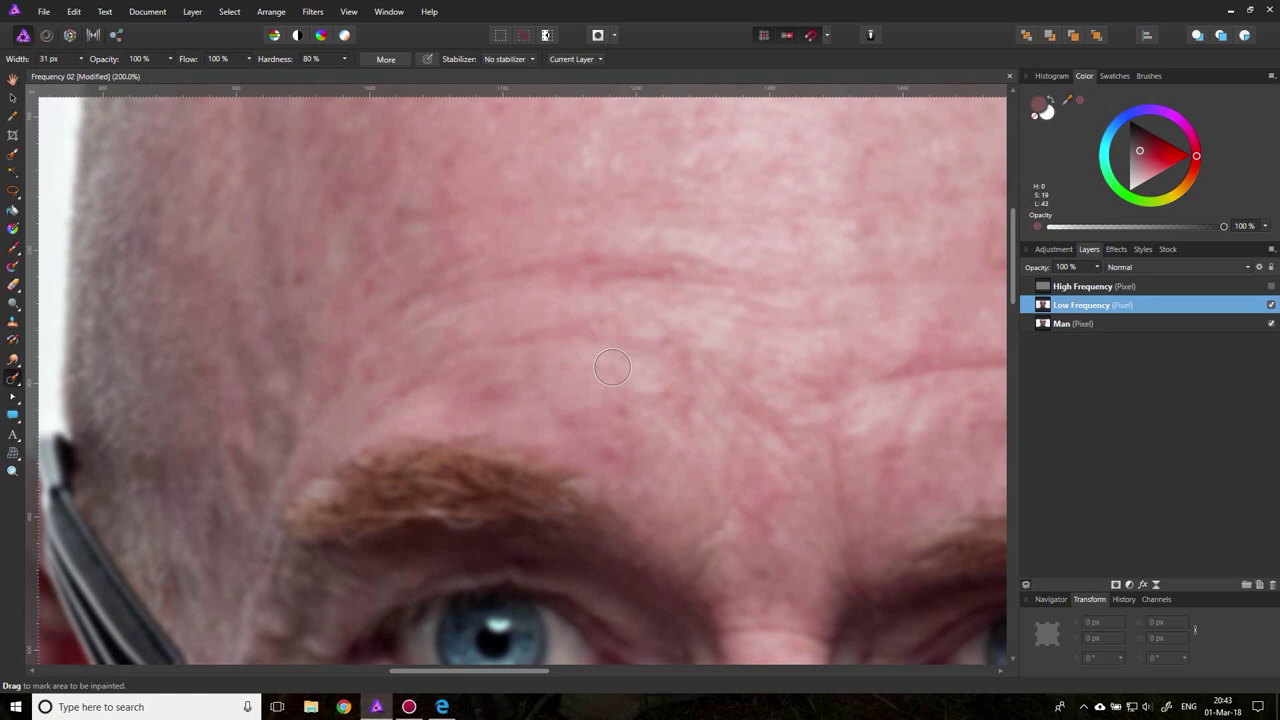
mouse_move(700, 272)
mouse_down()
mouse_move(485, 276)
mouse_move(655, 262)
mouse_up()
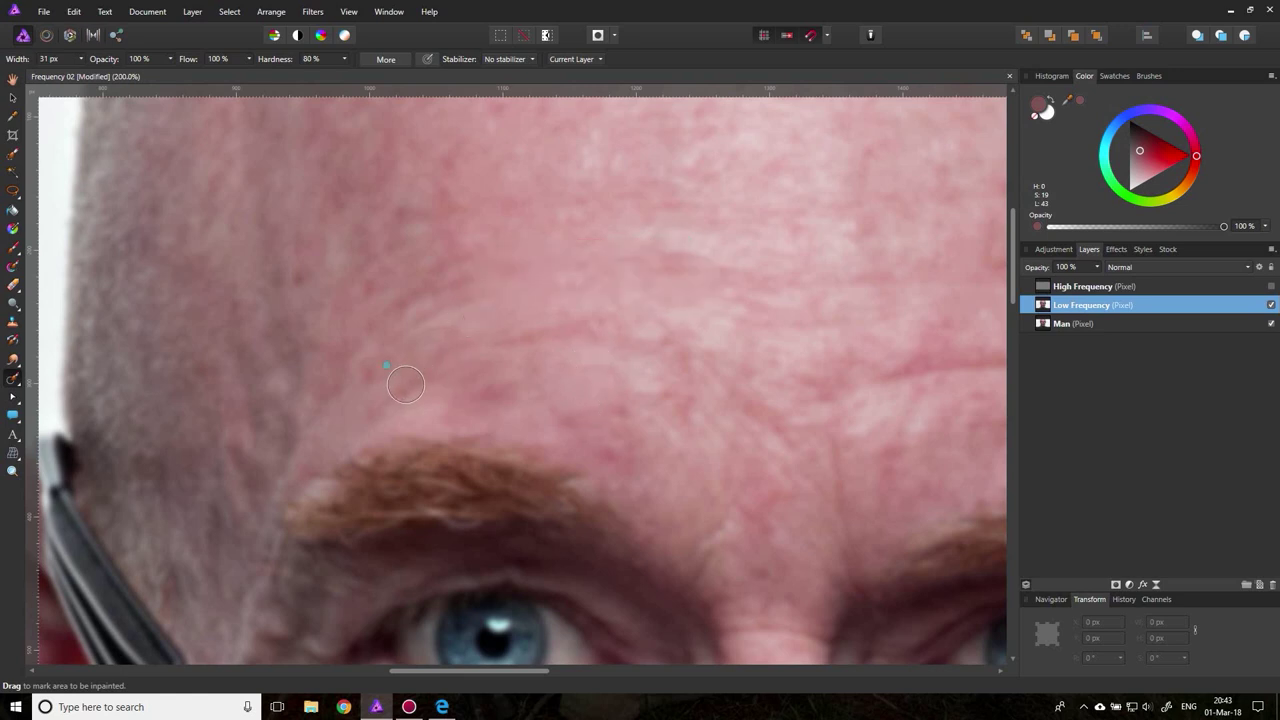
mouse_move(403, 388)
mouse_down()
mouse_move(455, 359)
mouse_move(589, 331)
mouse_up()
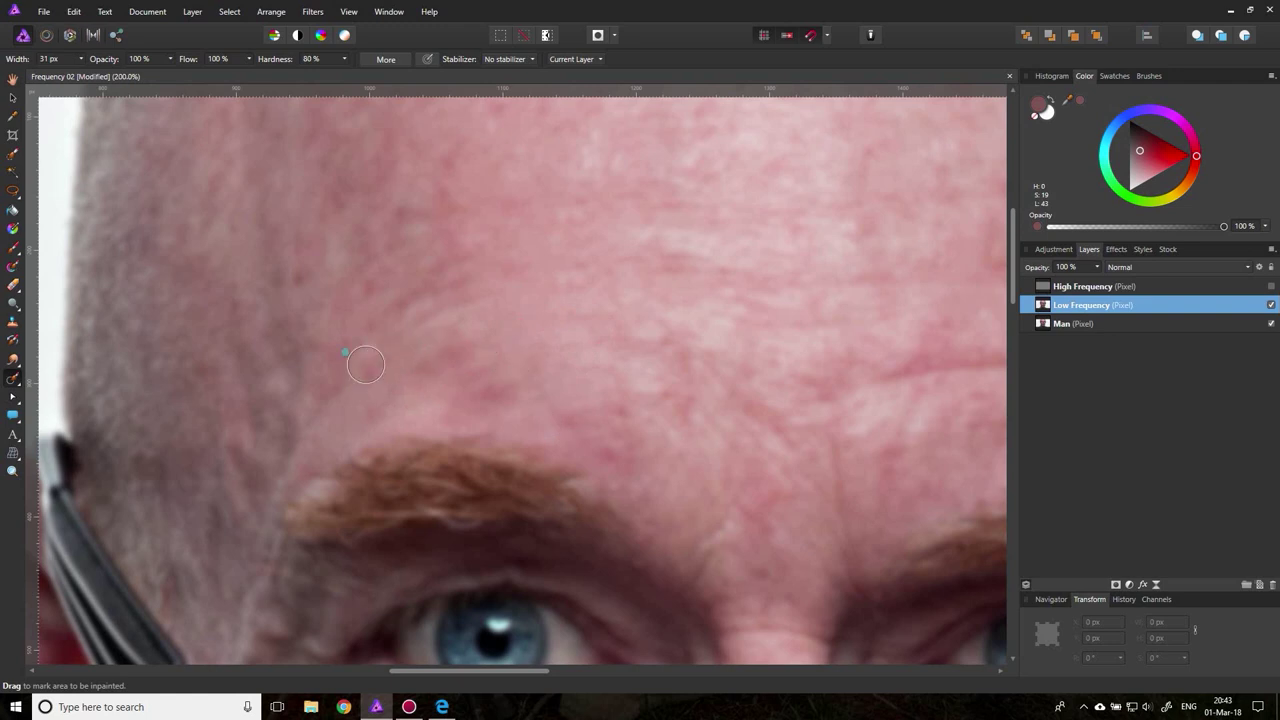
drag(355, 380, 440, 335)
- Show the High Frequency layer again and fit the whole portrait in the window
click(1271, 287)
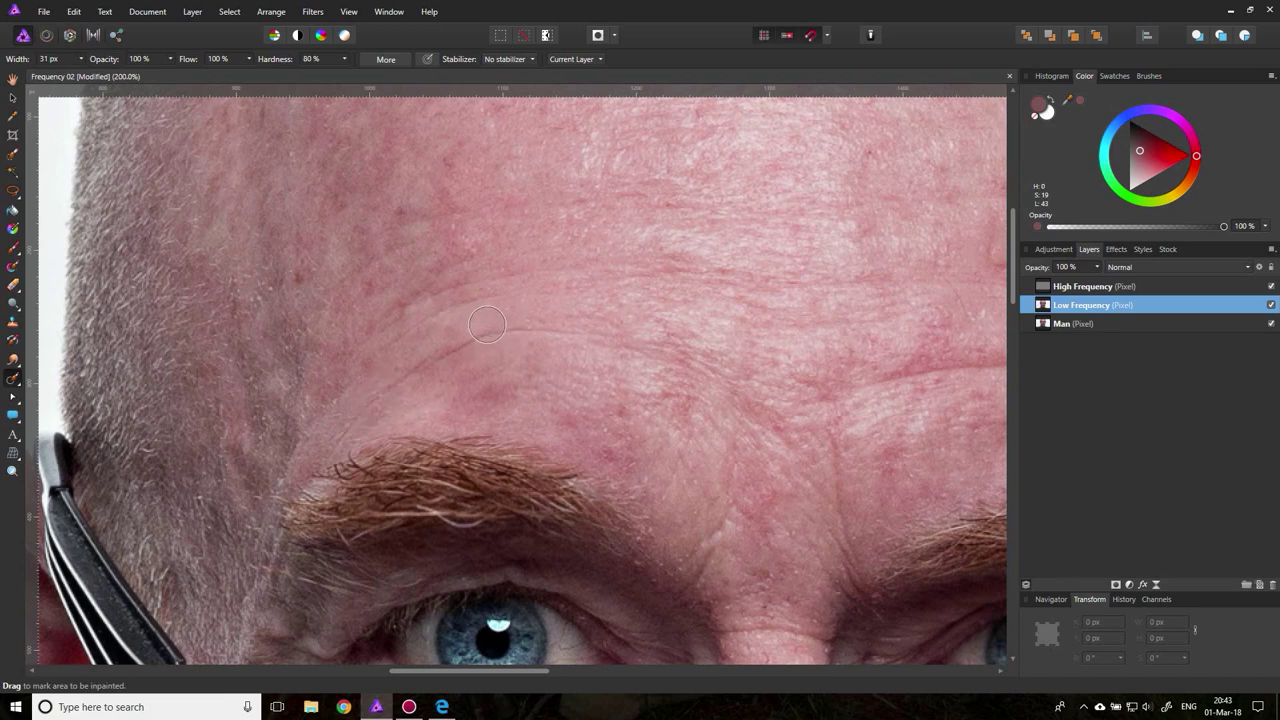
key(ctrl+0)
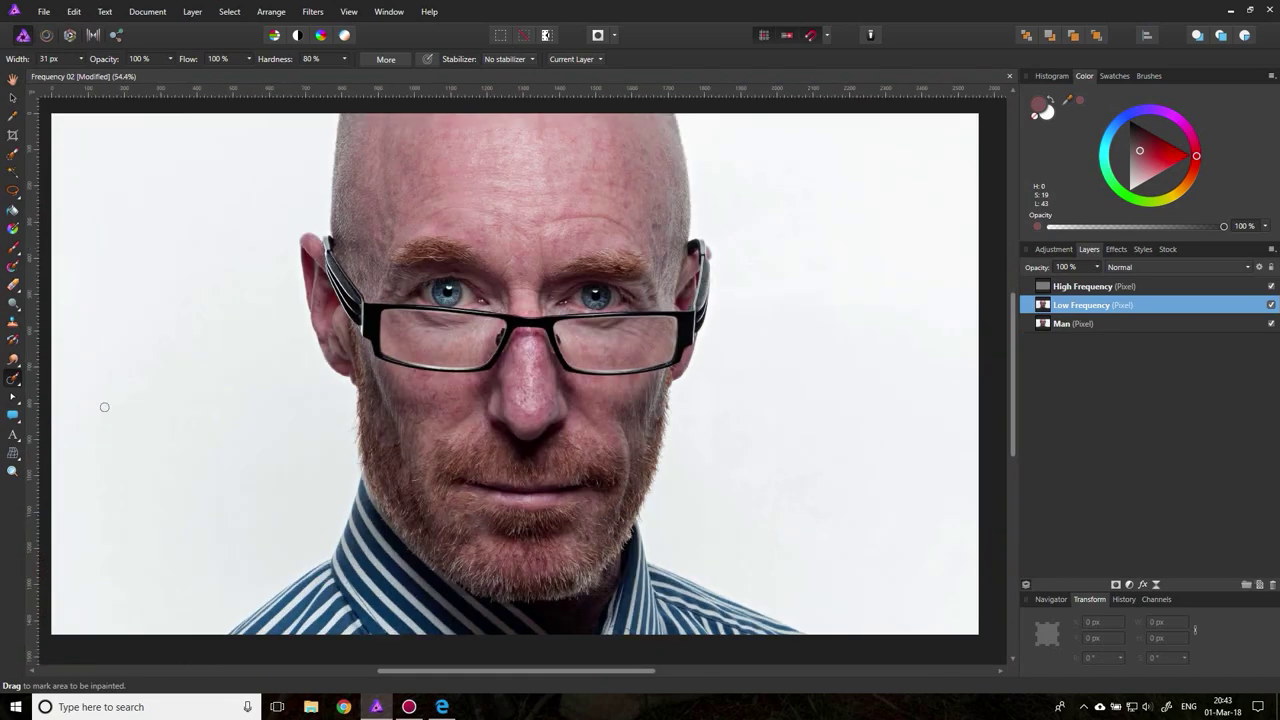
click(12, 470)
- Zoom in and inpaint the forehead crease, red patch and remaining forehead blotches
drag(594, 218, 700, 290)
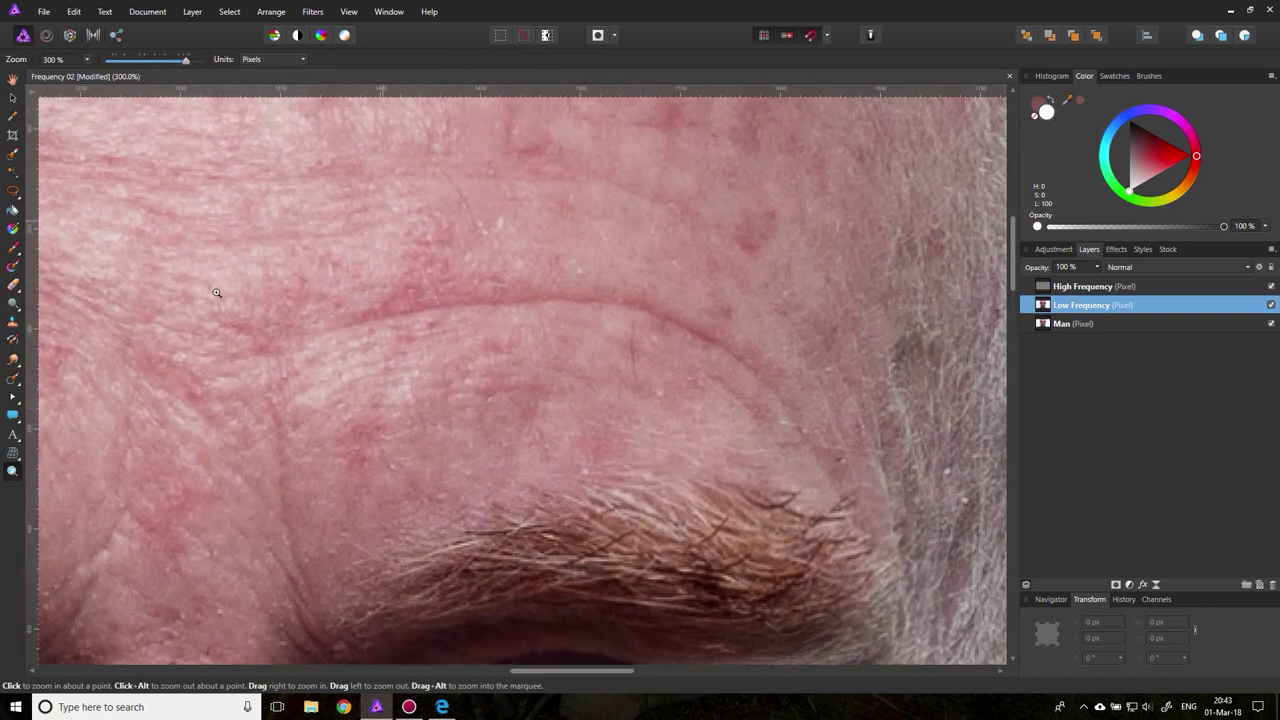
click(12, 378)
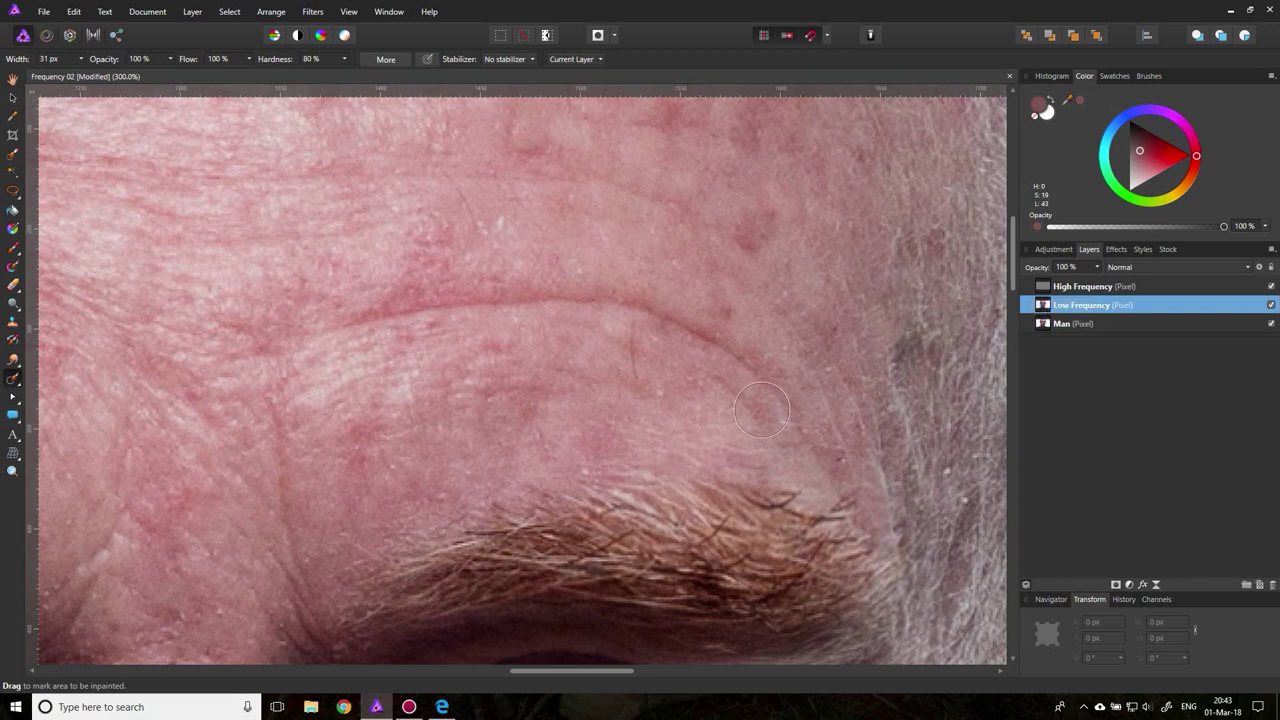
mouse_move(765, 415)
mouse_down()
mouse_move(753, 379)
mouse_move(684, 335)
mouse_move(609, 310)
mouse_move(464, 300)
mouse_move(366, 307)
mouse_move(324, 318)
mouse_up()
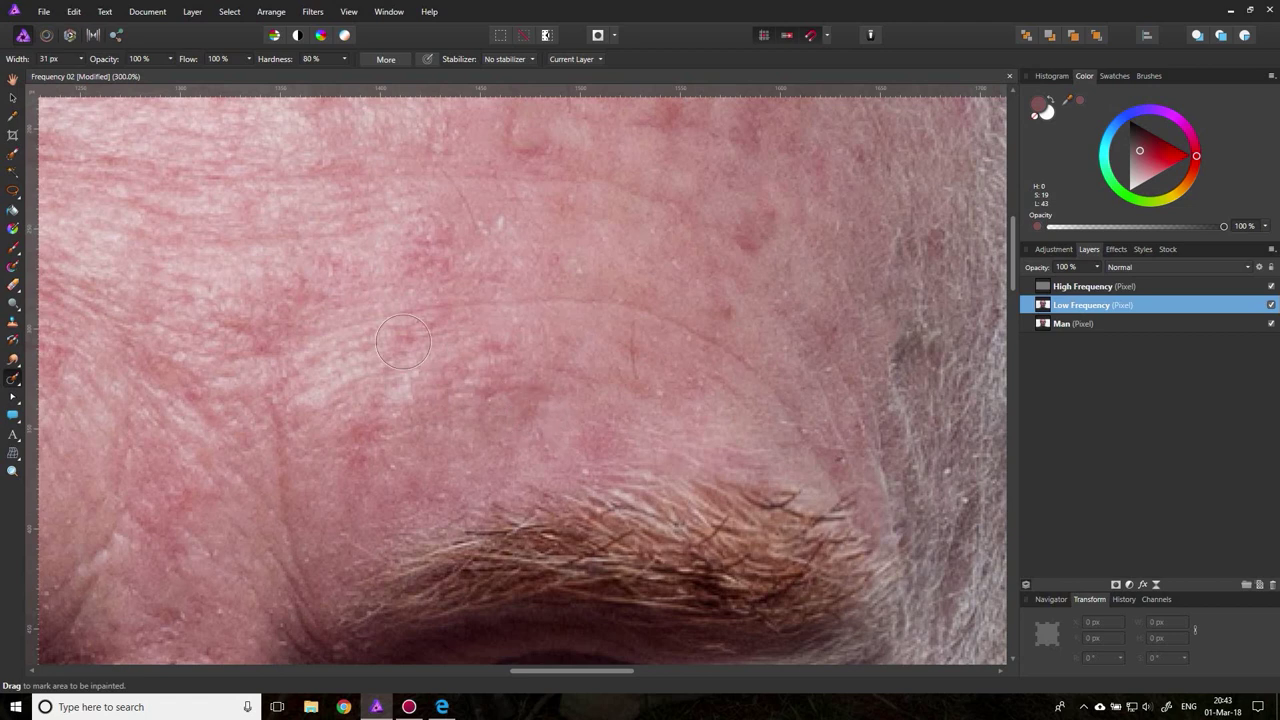
mouse_move(385, 345)
mouse_down()
mouse_move(405, 300)
mouse_move(429, 294)
mouse_move(440, 325)
mouse_move(600, 346)
mouse_move(669, 373)
mouse_move(700, 405)
mouse_up()
scroll(704, 408, up, 1)
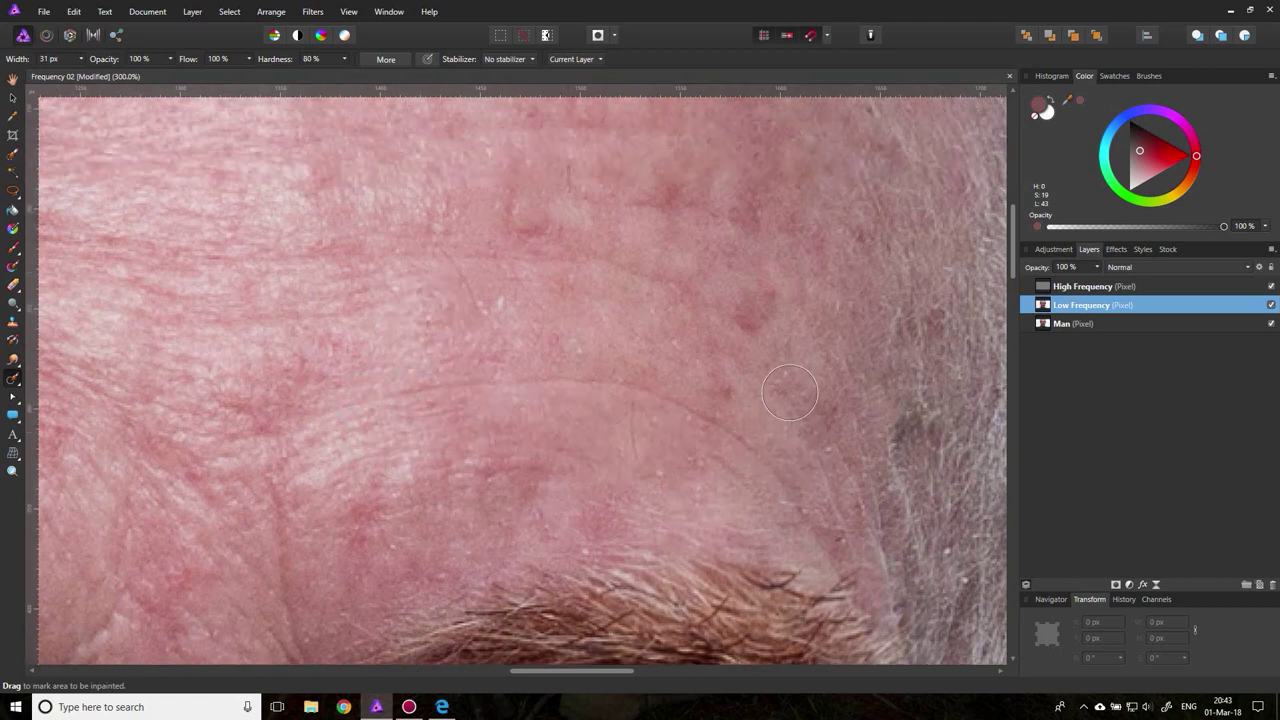
mouse_move(757, 335)
mouse_down()
mouse_move(741, 222)
mouse_move(697, 174)
mouse_move(639, 203)
mouse_move(757, 314)
mouse_up()
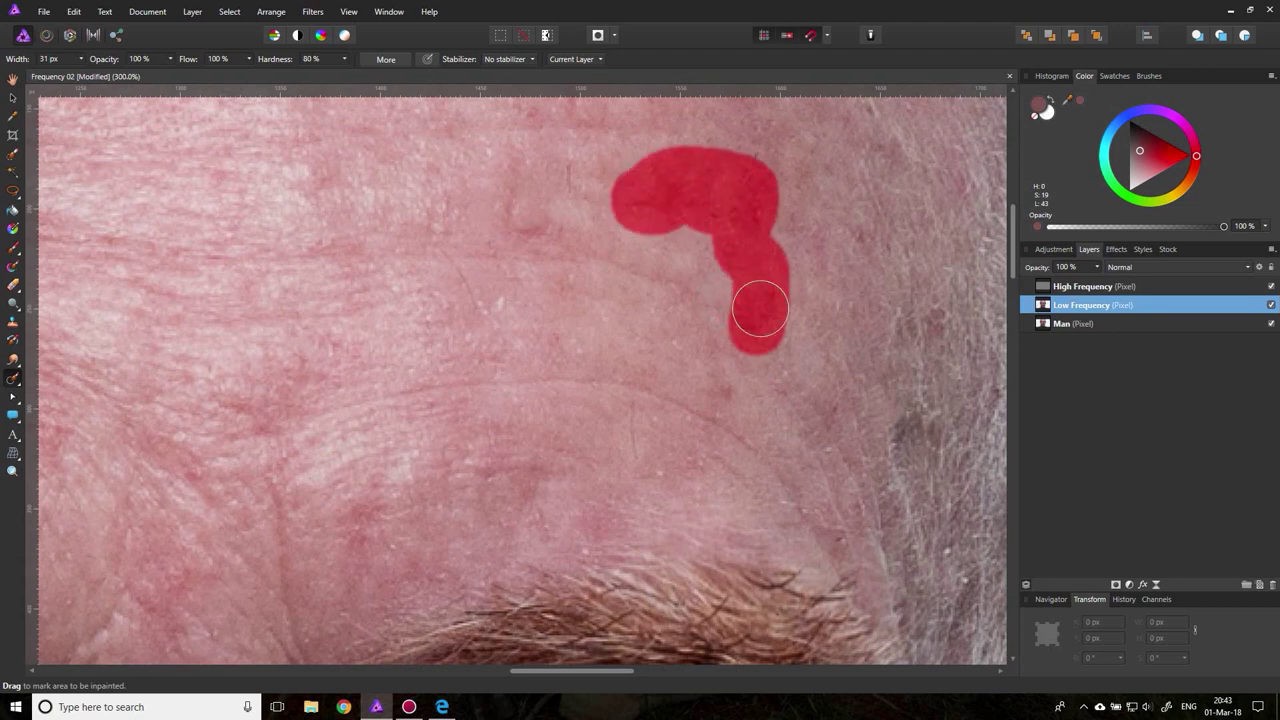
mouse_move(607, 124)
mouse_down()
mouse_move(486, 214)
mouse_move(530, 228)
mouse_move(545, 260)
mouse_up()
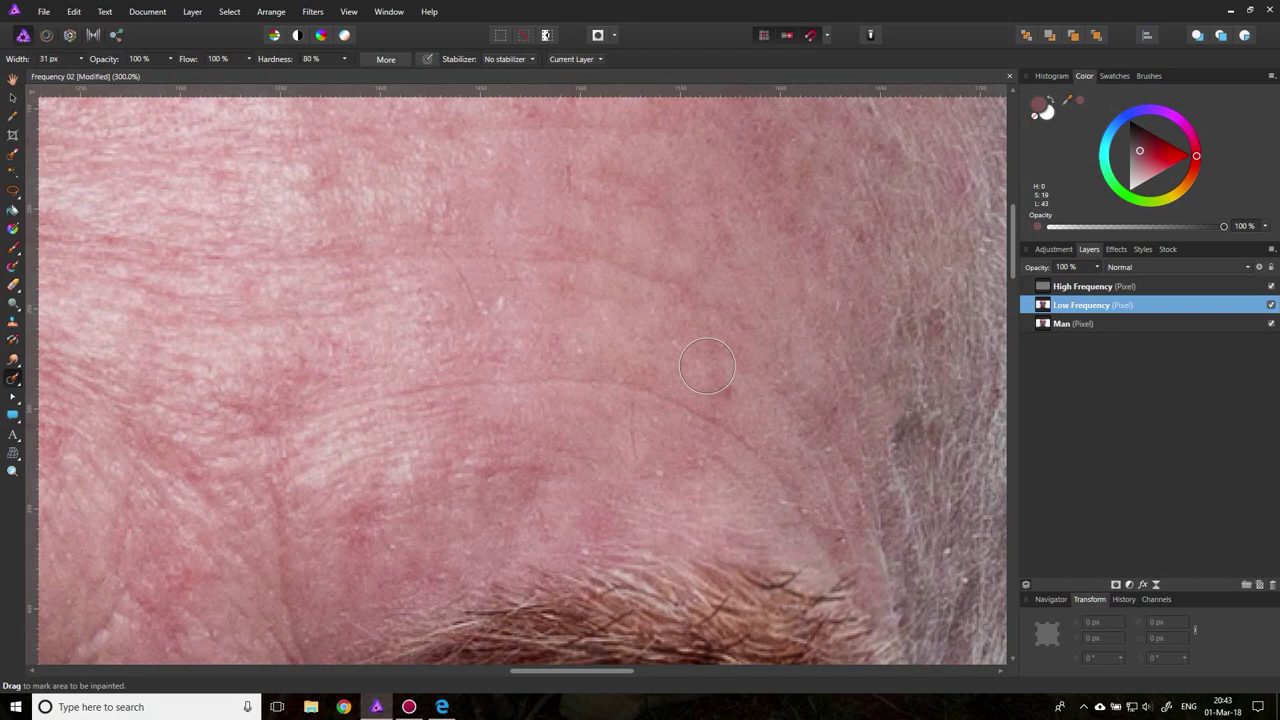
scroll(690, 340, down, 2)
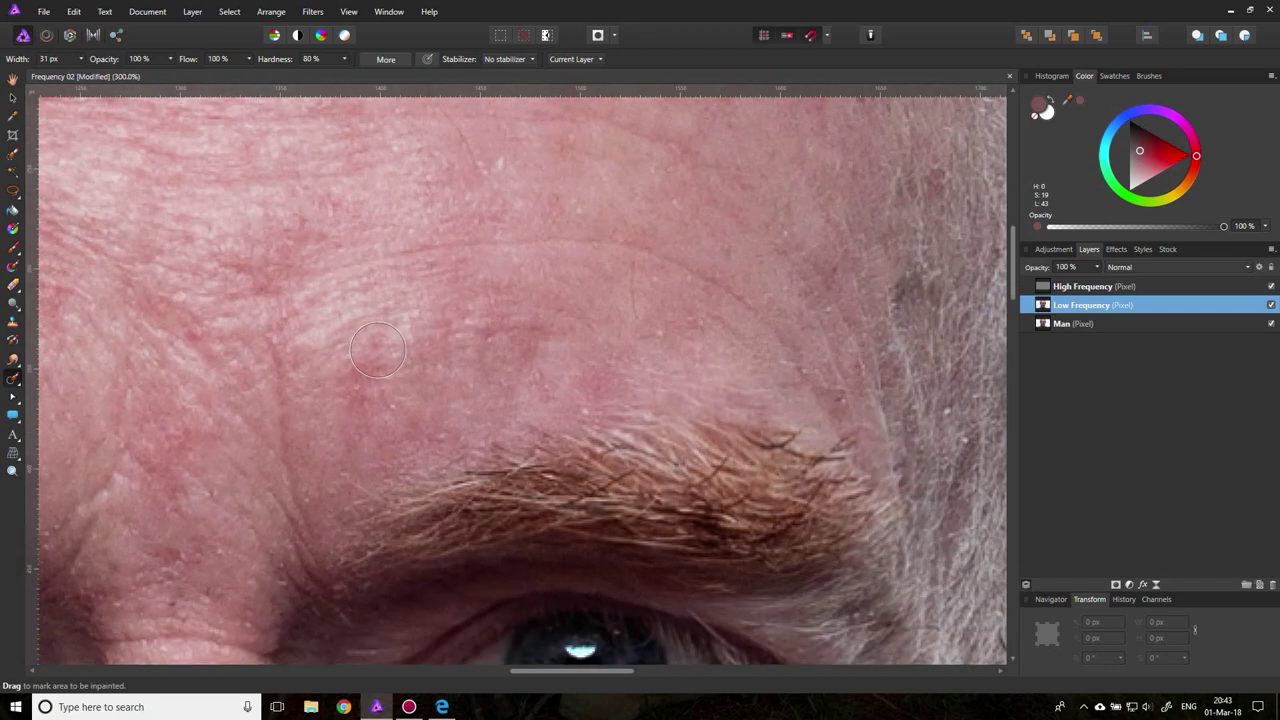
mouse_move(392, 332)
mouse_down()
mouse_move(351, 409)
mouse_move(287, 367)
mouse_move(288, 322)
mouse_up()
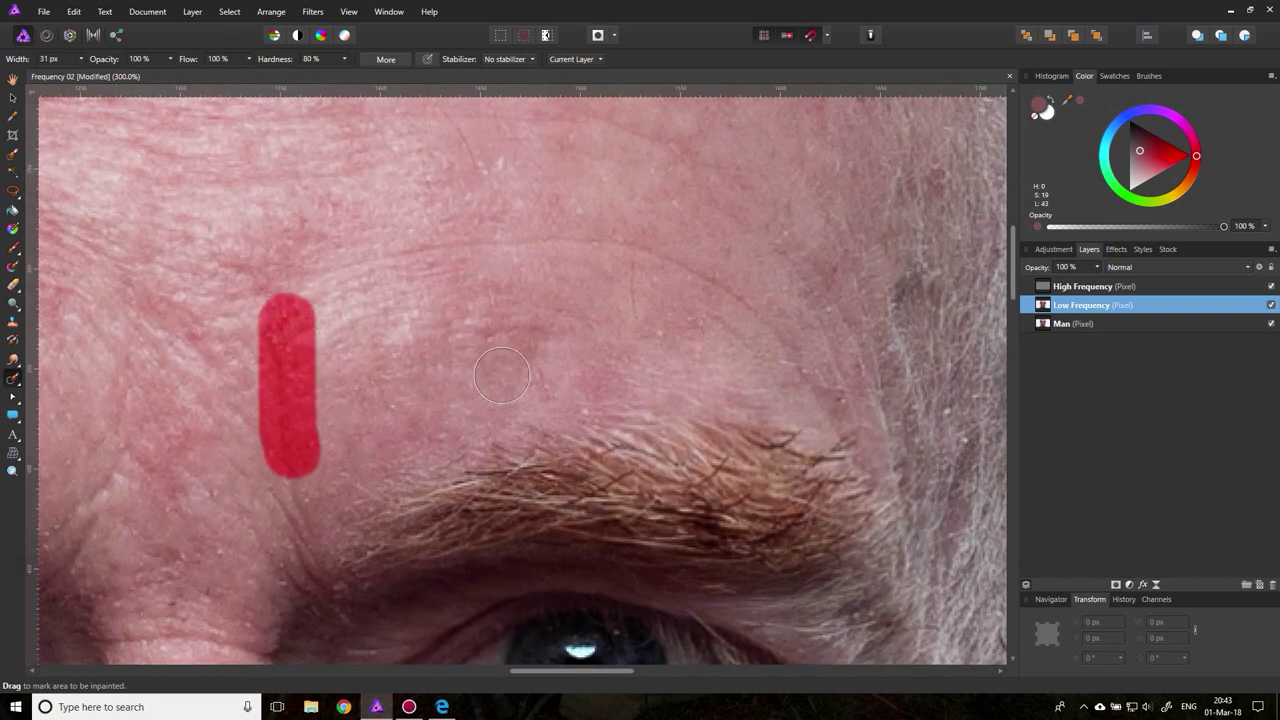
drag(225, 268, 278, 266)
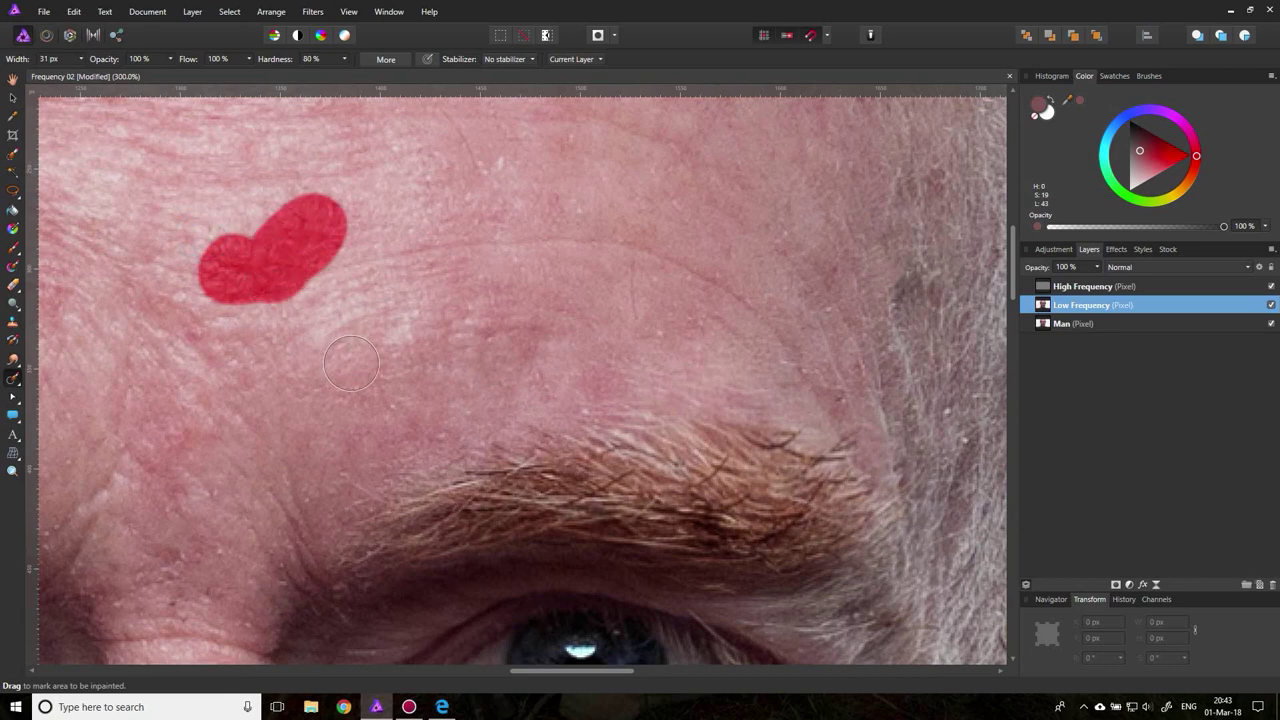
- Inpaint the crease and blotches under the eye and blemishes on the cheek
scroll(510, 345, down, 1)
scroll(495, 338, down, 5)
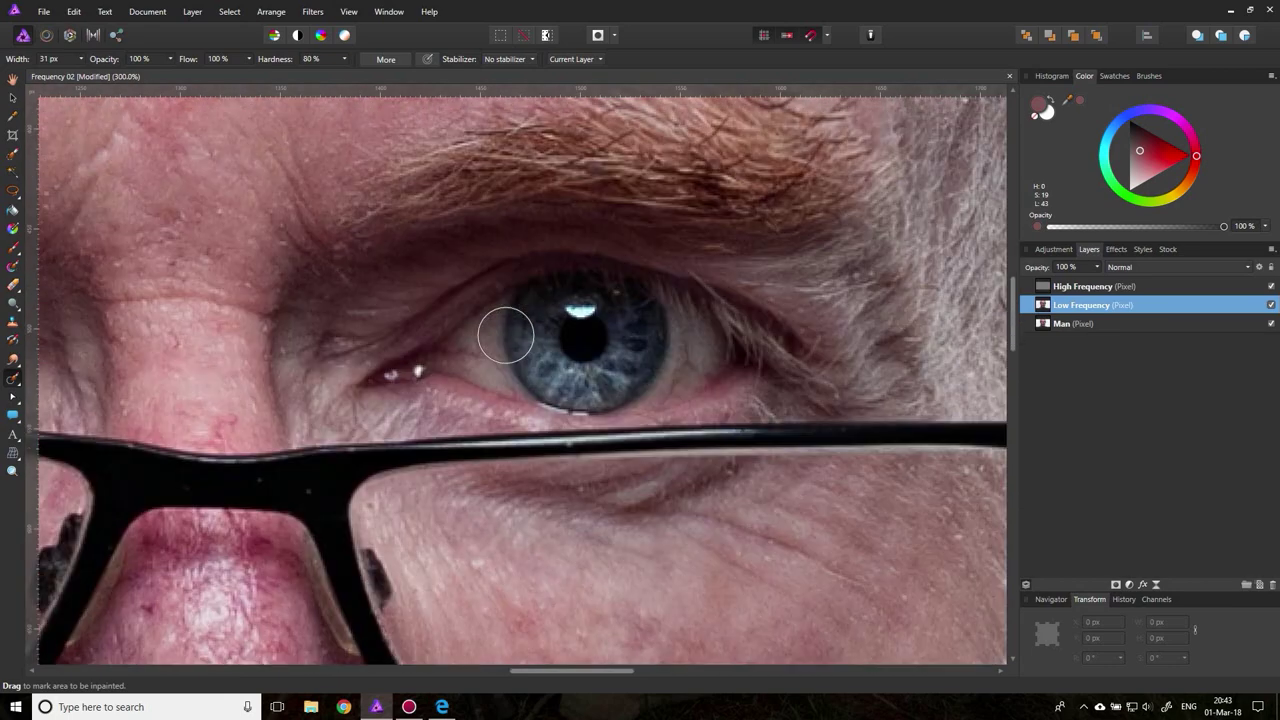
mouse_move(718, 333)
mouse_down()
mouse_move(771, 339)
mouse_move(888, 418)
mouse_up()
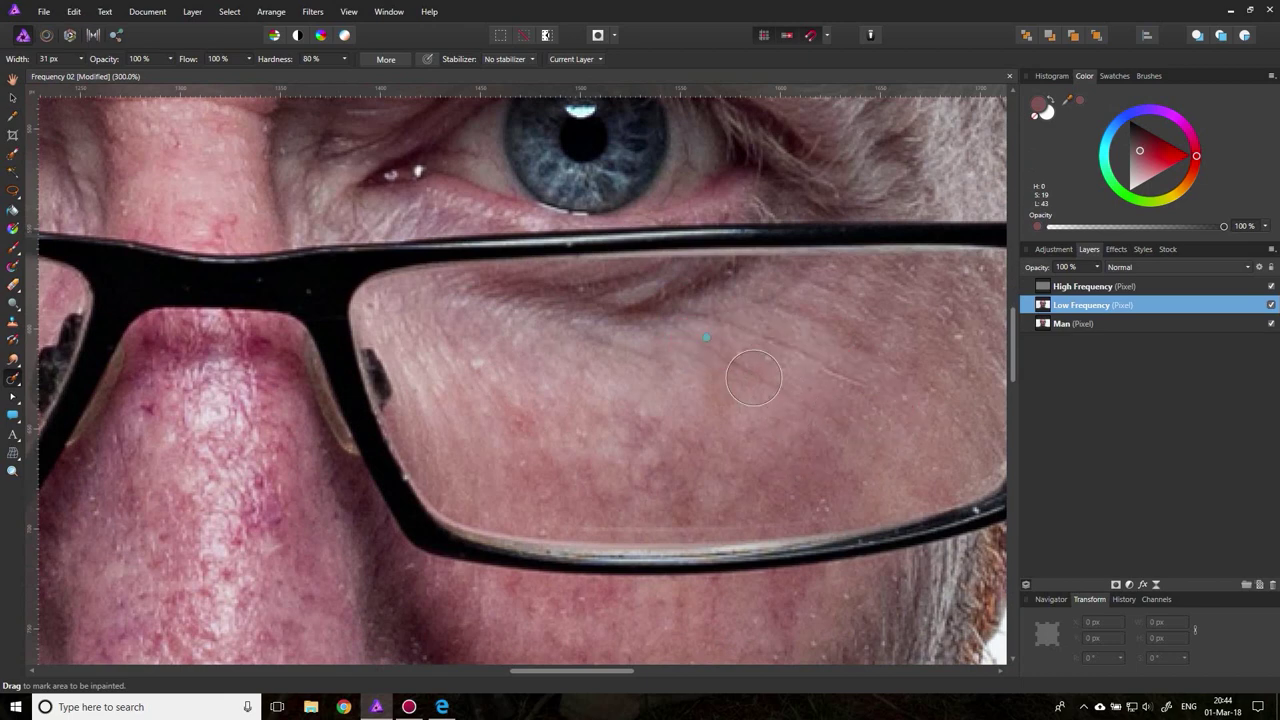
drag(724, 348, 806, 408)
mouse_move(792, 356)
mouse_down()
mouse_move(828, 295)
mouse_move(863, 323)
mouse_move(873, 378)
mouse_up()
drag(596, 352, 664, 356)
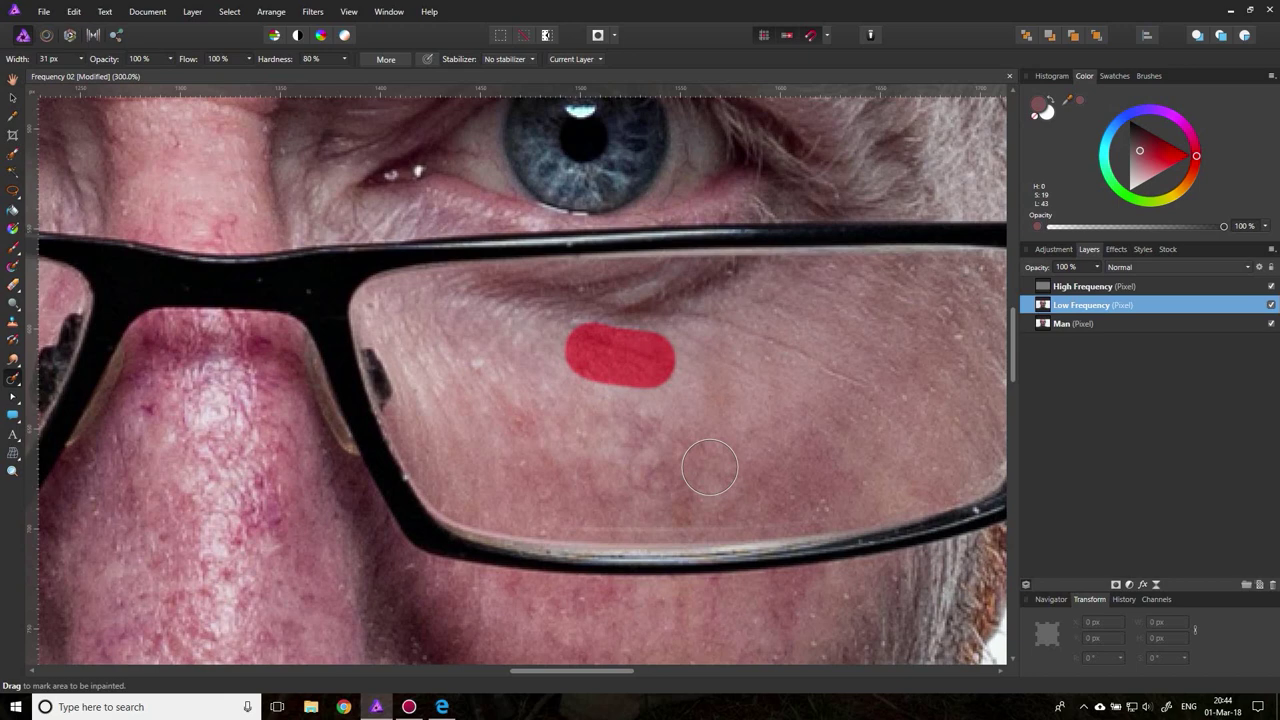
mouse_move(635, 439)
mouse_down()
mouse_move(601, 484)
mouse_move(666, 466)
mouse_up()
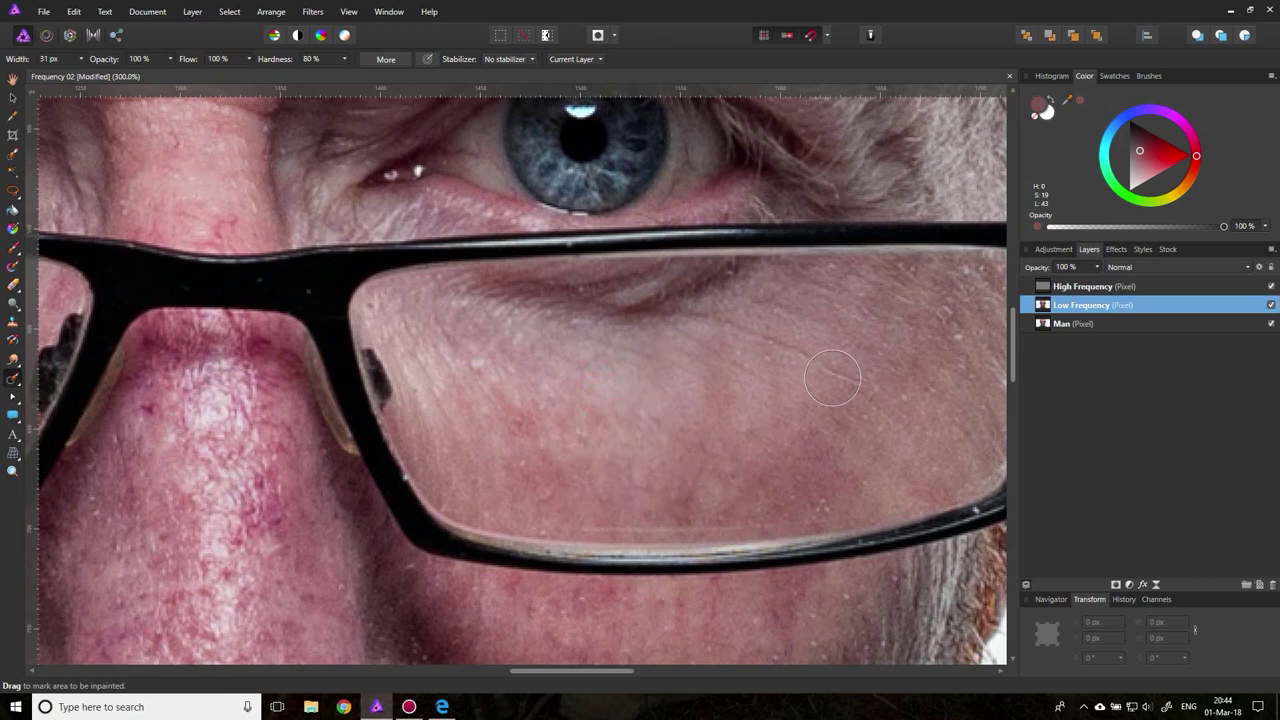
scroll(822, 370, down, 2)
scroll(825, 378, up, 1)
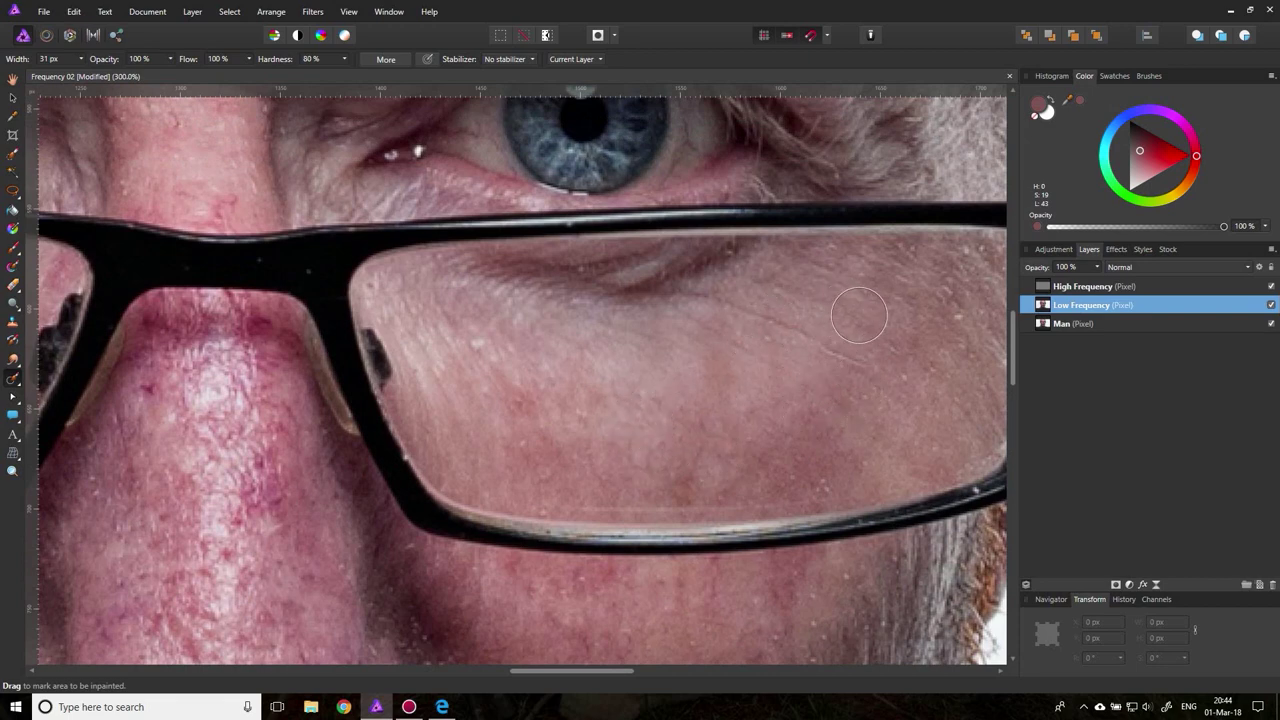
- Inpaint texture blemishes on the cheek and near the lens rim on High Frequency
click(1042, 288)
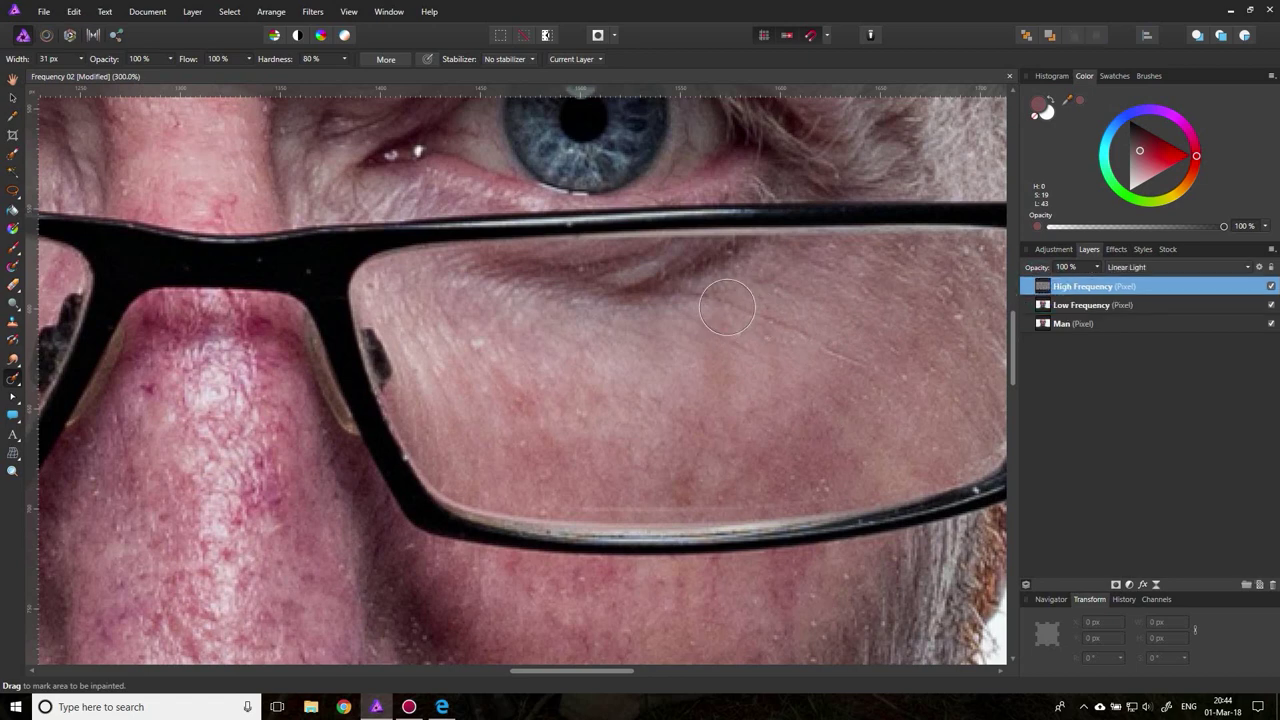
mouse_move(728, 306)
mouse_down()
mouse_move(768, 318)
mouse_move(855, 395)
mouse_up()
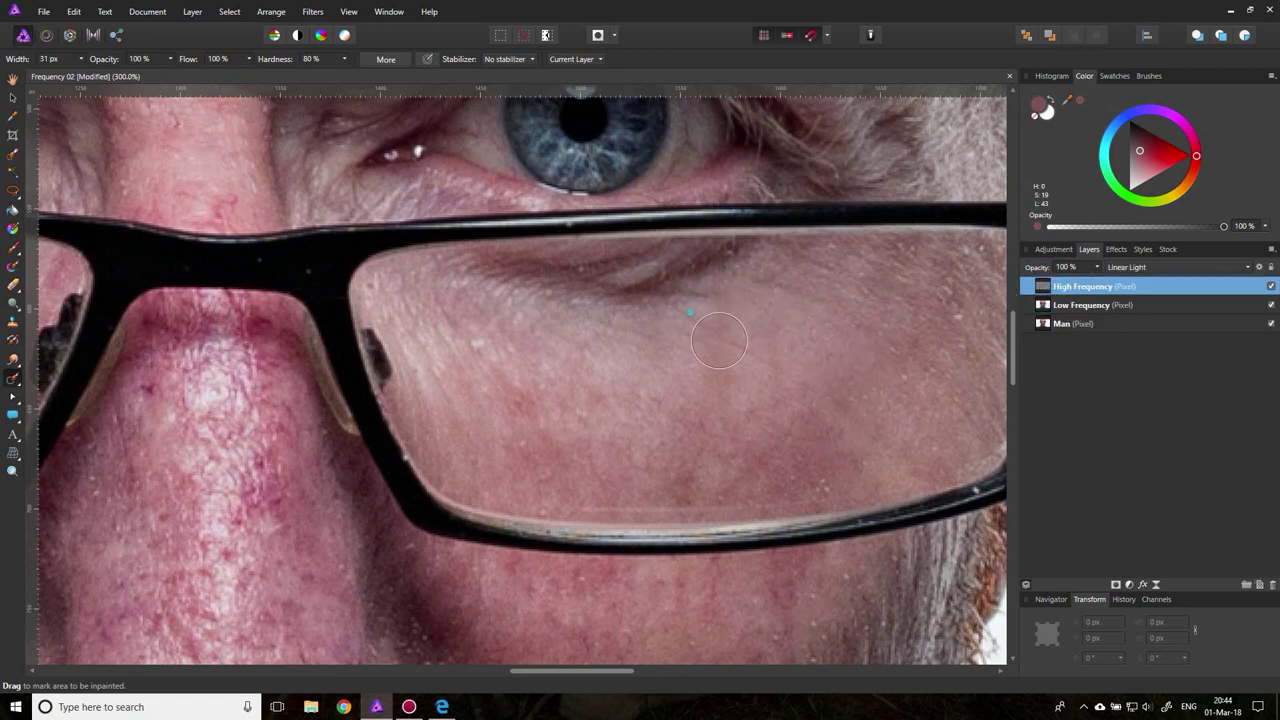
drag(712, 330, 790, 372)
mouse_move(585, 402)
mouse_down()
mouse_move(654, 397)
mouse_move(615, 462)
mouse_up()
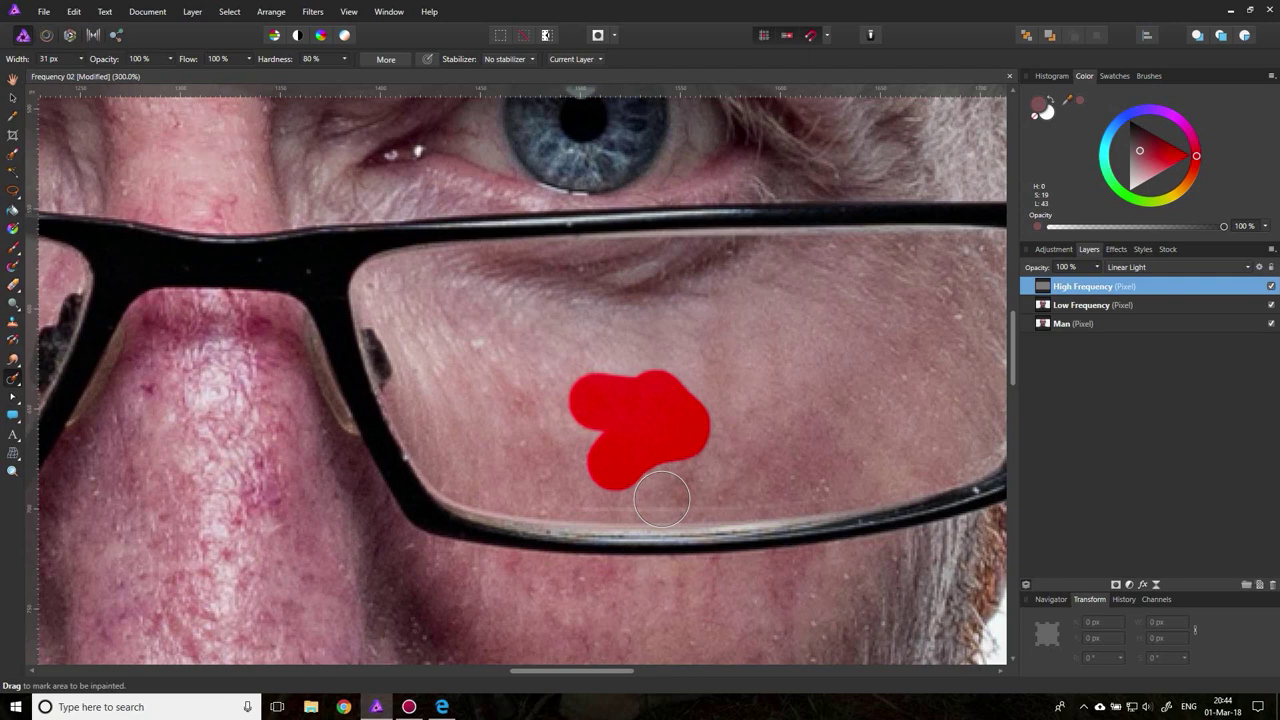
drag(698, 390, 688, 410)
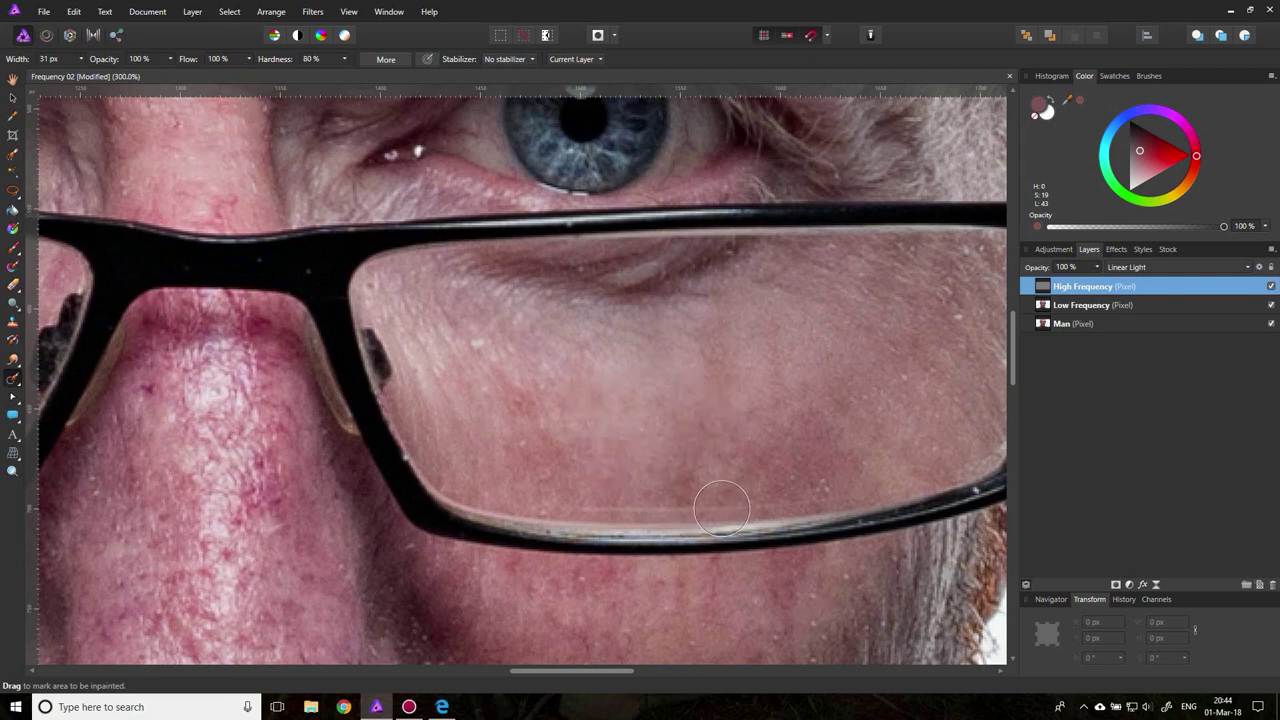
scroll(709, 451, down, 5)
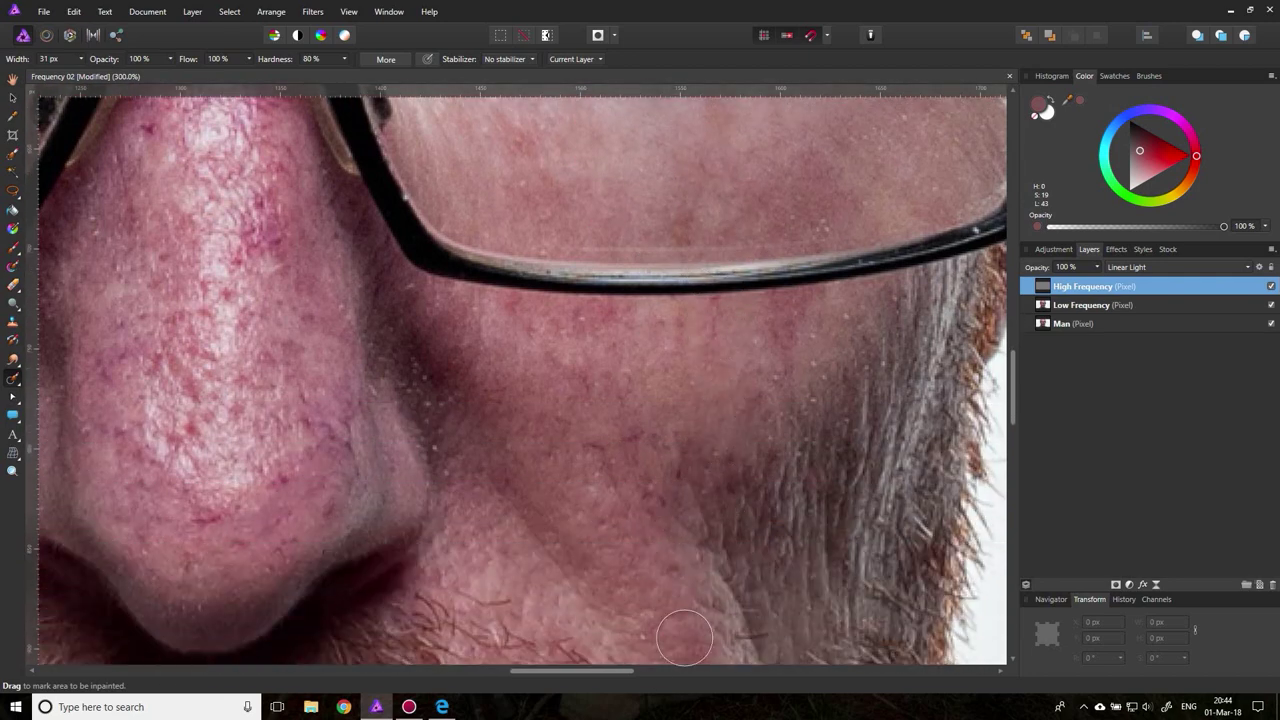
drag(572, 670, 452, 670)
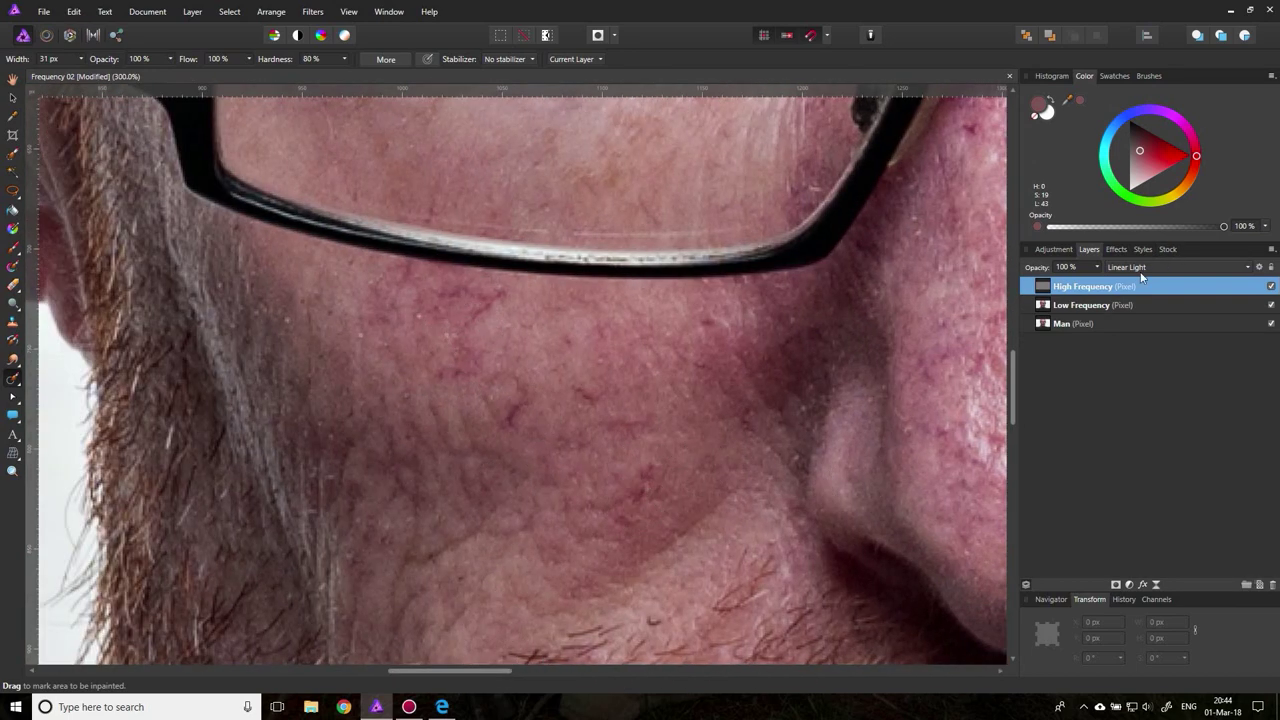
- Inpaint the red blotches below the glasses and lower cheek on Low Frequency
click(1049, 310)
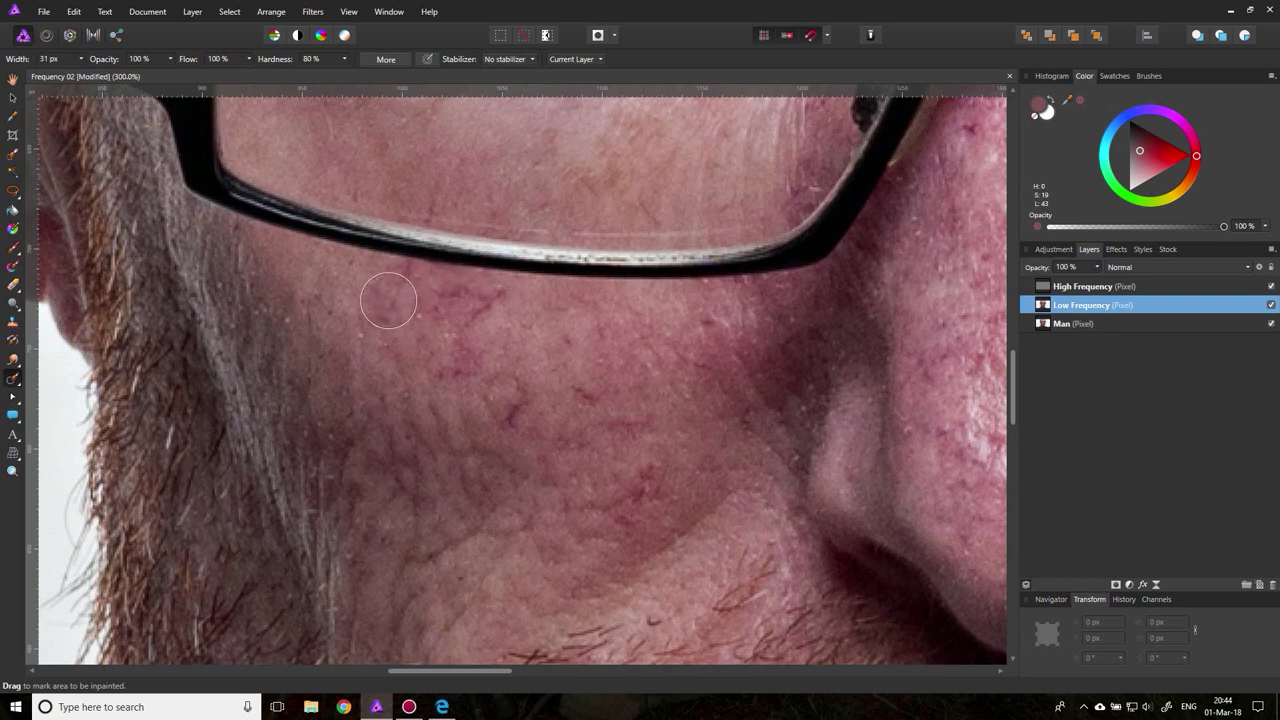
mouse_move(395, 292)
mouse_down()
mouse_move(495, 310)
mouse_move(458, 338)
mouse_move(456, 365)
mouse_move(519, 421)
mouse_move(572, 432)
mouse_up()
drag(572, 342, 621, 418)
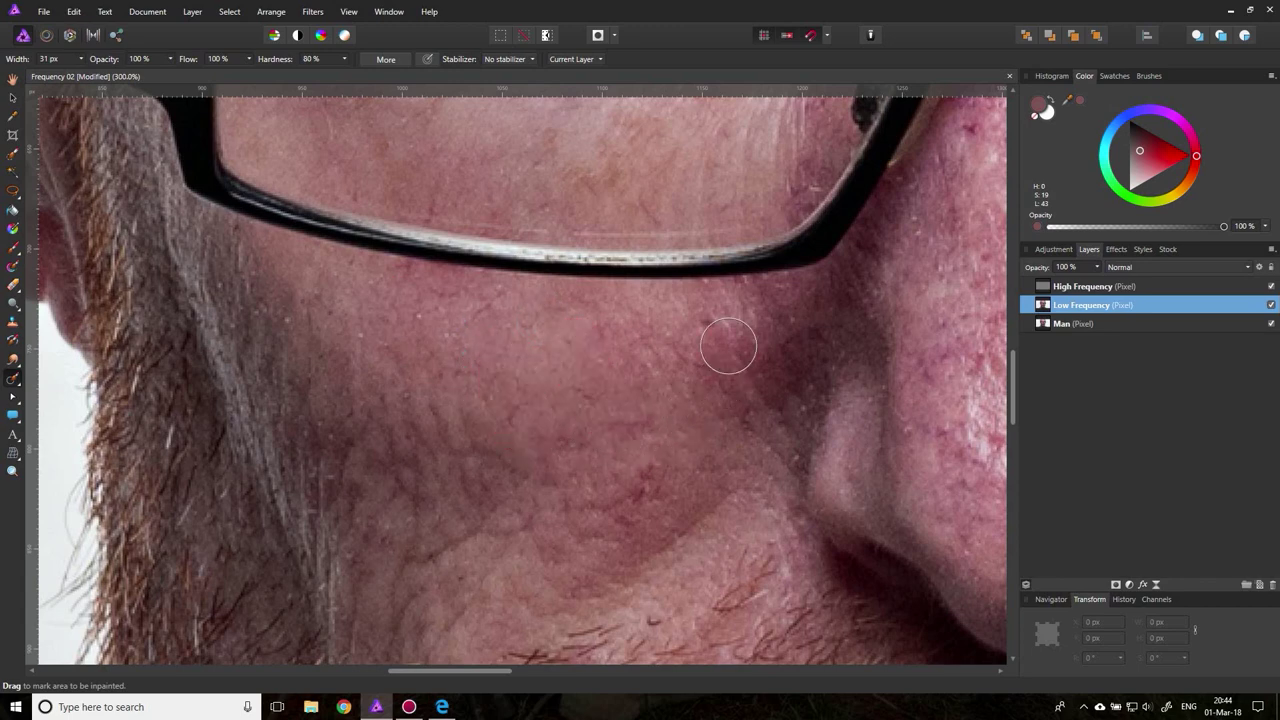
drag(728, 346, 703, 387)
mouse_move(660, 445)
mouse_down()
mouse_move(634, 500)
mouse_move(610, 515)
mouse_up()
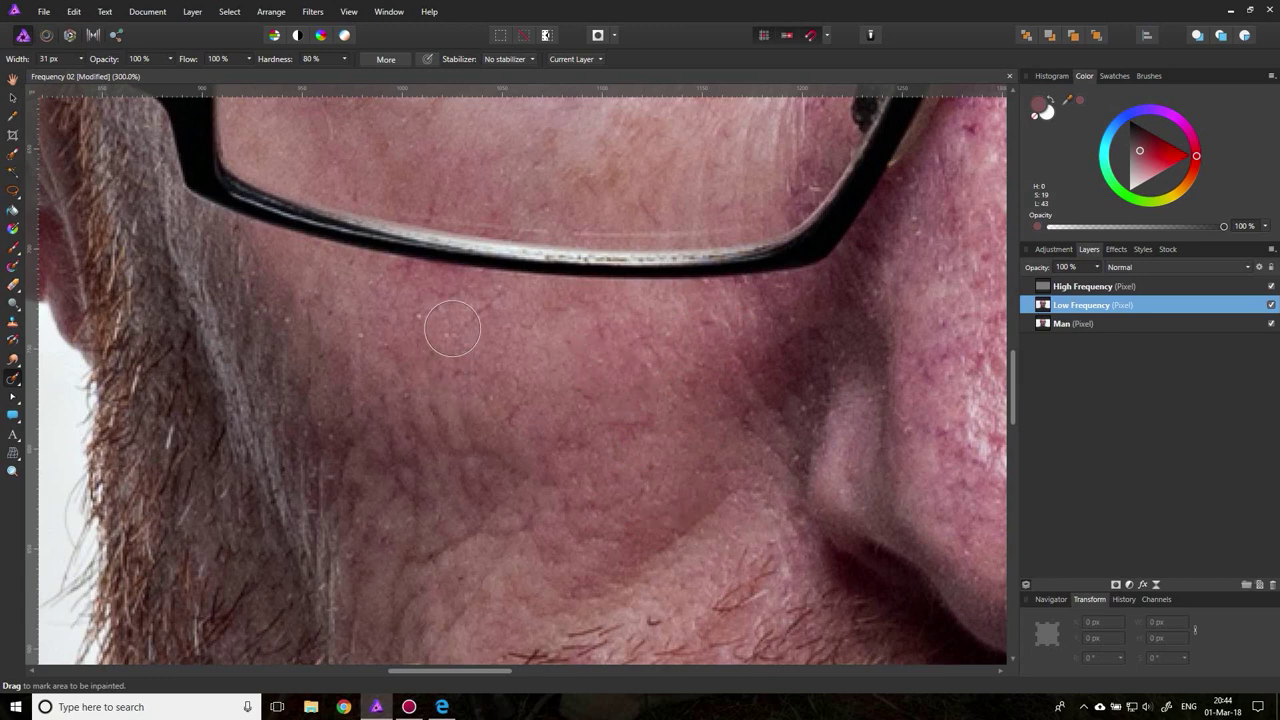
- Inpaint the remaining cheek texture spots below the glasses on High Frequency, then fit the view
click(1044, 288)
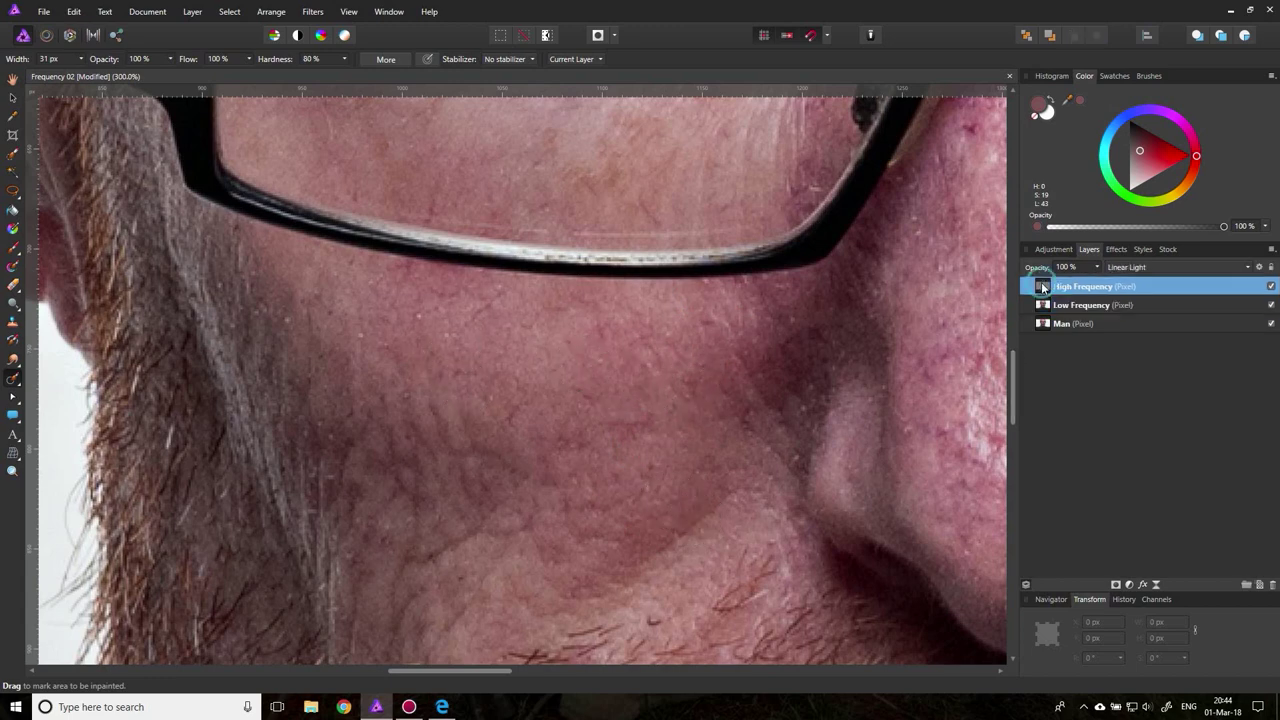
mouse_move(393, 290)
mouse_down()
mouse_move(448, 303)
mouse_move(440, 335)
mouse_up()
drag(654, 331, 690, 405)
drag(642, 440, 614, 463)
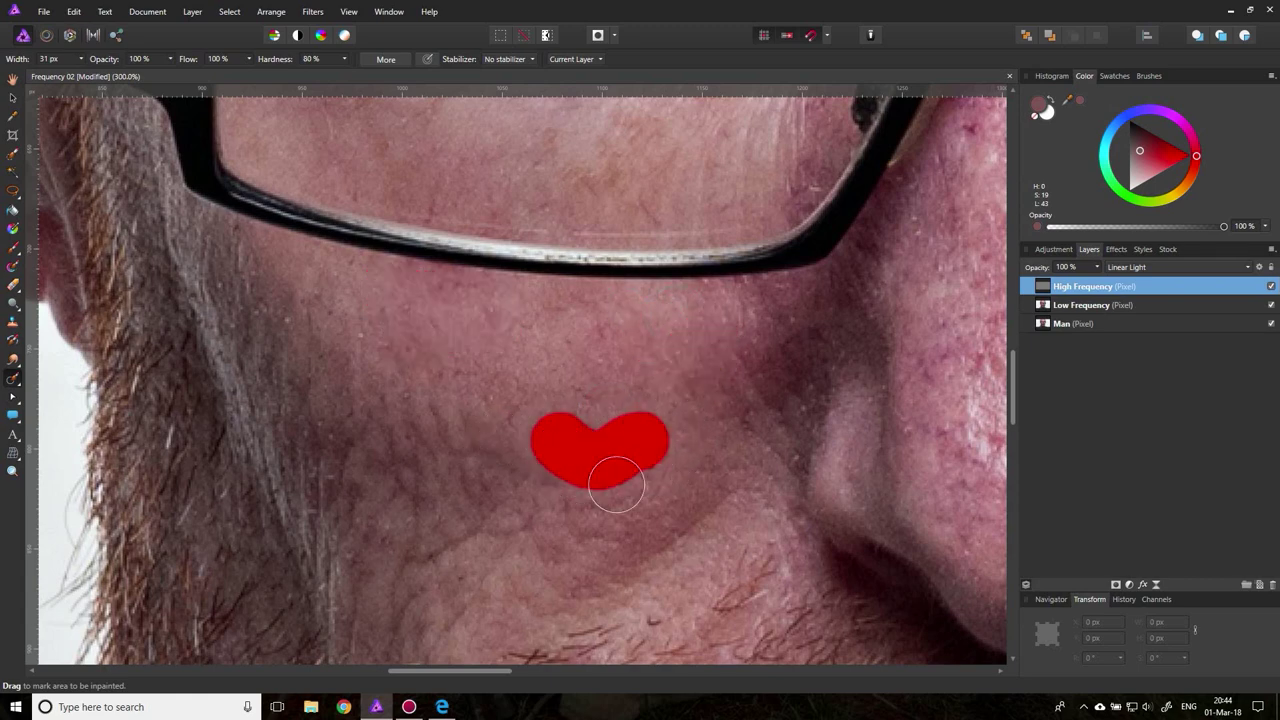
drag(575, 375, 600, 430)
drag(662, 470, 592, 524)
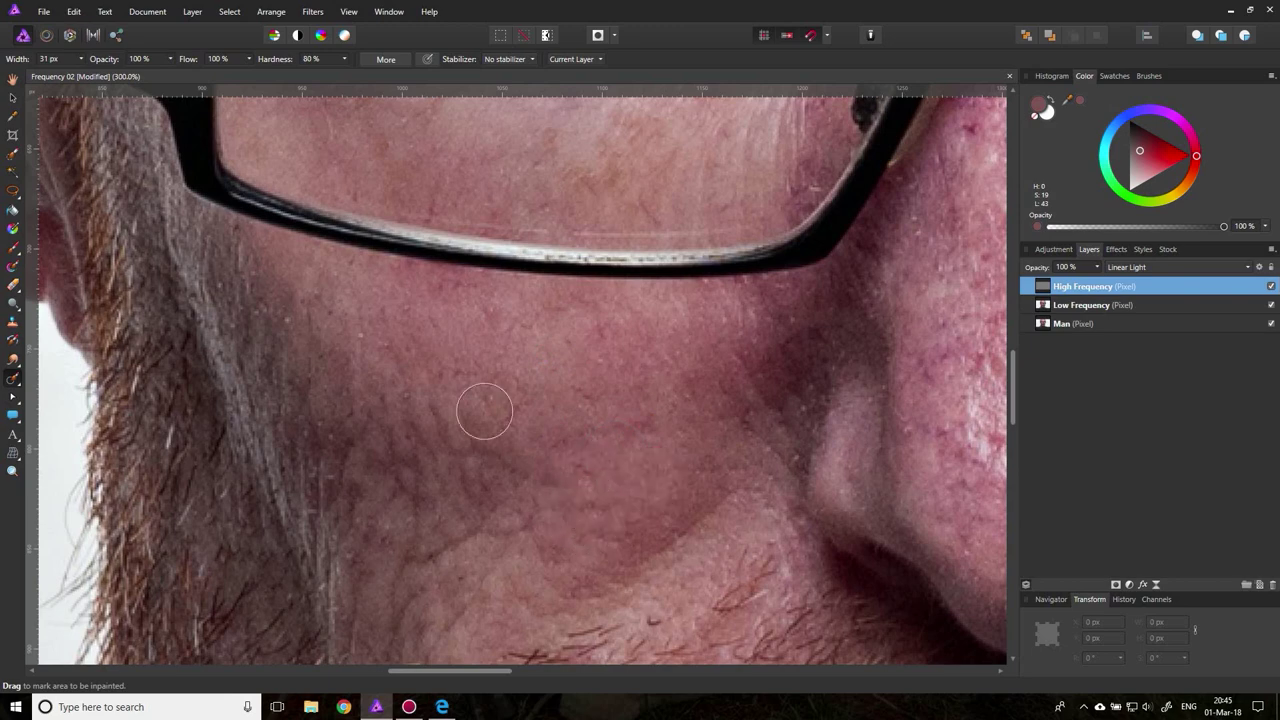
mouse_move(490, 390)
mouse_down()
mouse_move(429, 337)
mouse_move(557, 383)
mouse_up()
drag(600, 333, 588, 348)
mouse_move(462, 300)
mouse_down()
mouse_move(425, 309)
mouse_move(407, 294)
mouse_up()
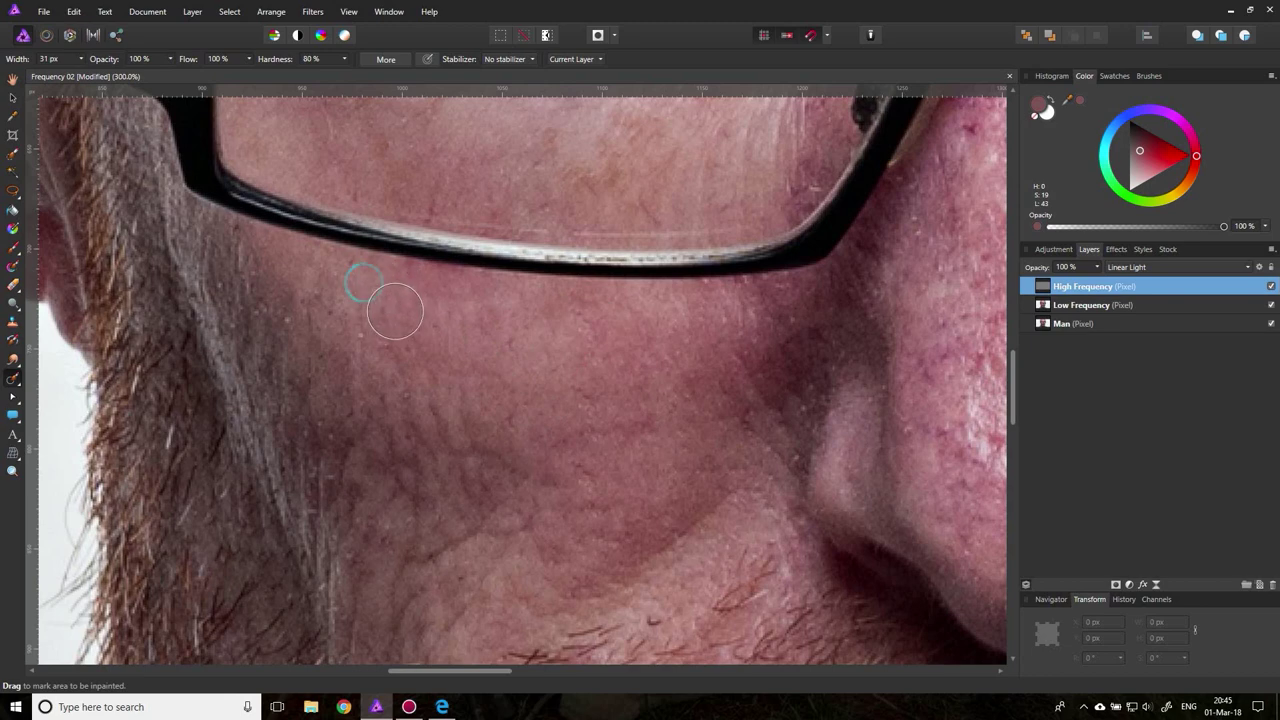
drag(380, 302, 414, 336)
key(ctrl+0)
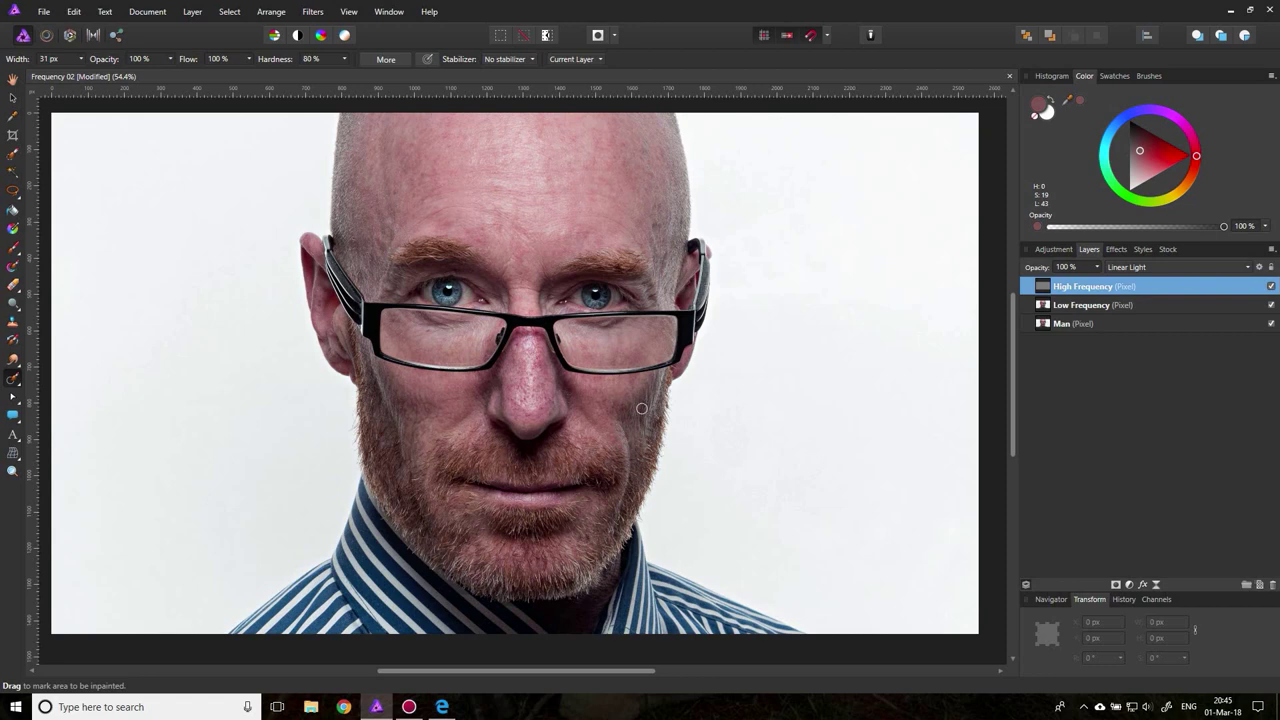
- Zoom in on the nose and glasses bridge
click(13, 473)
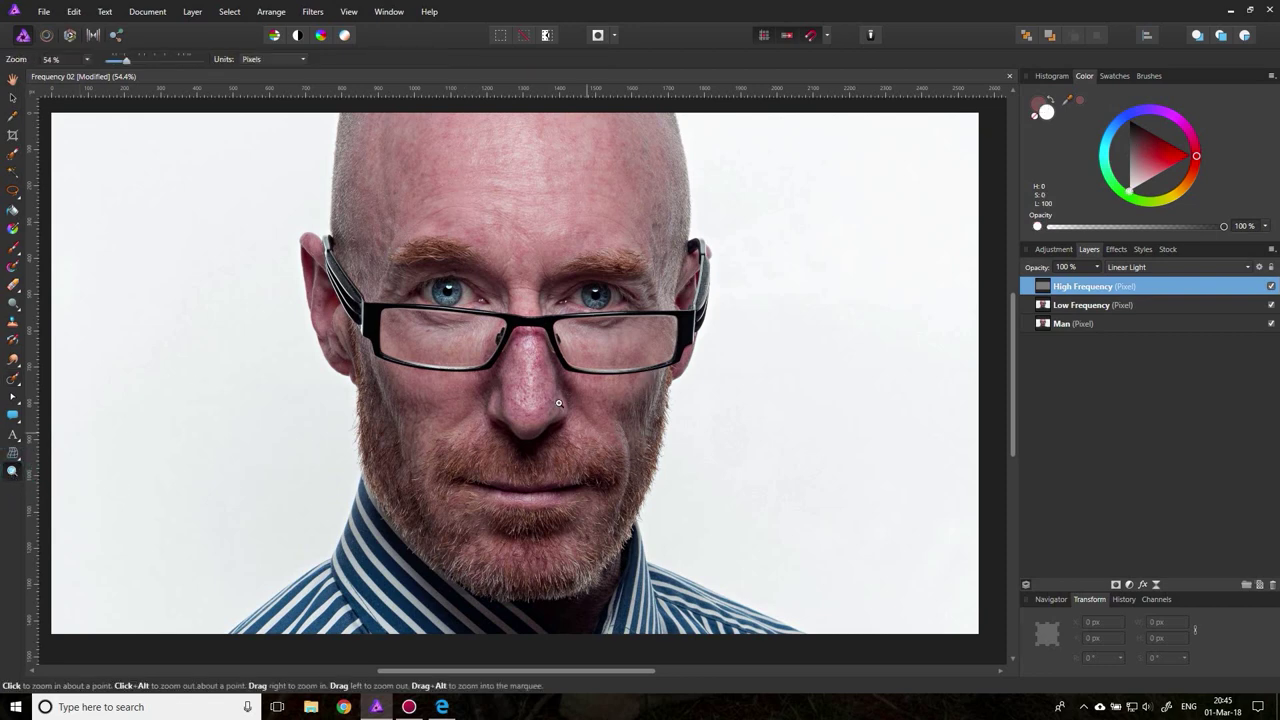
click(541, 375)
click(540, 385)
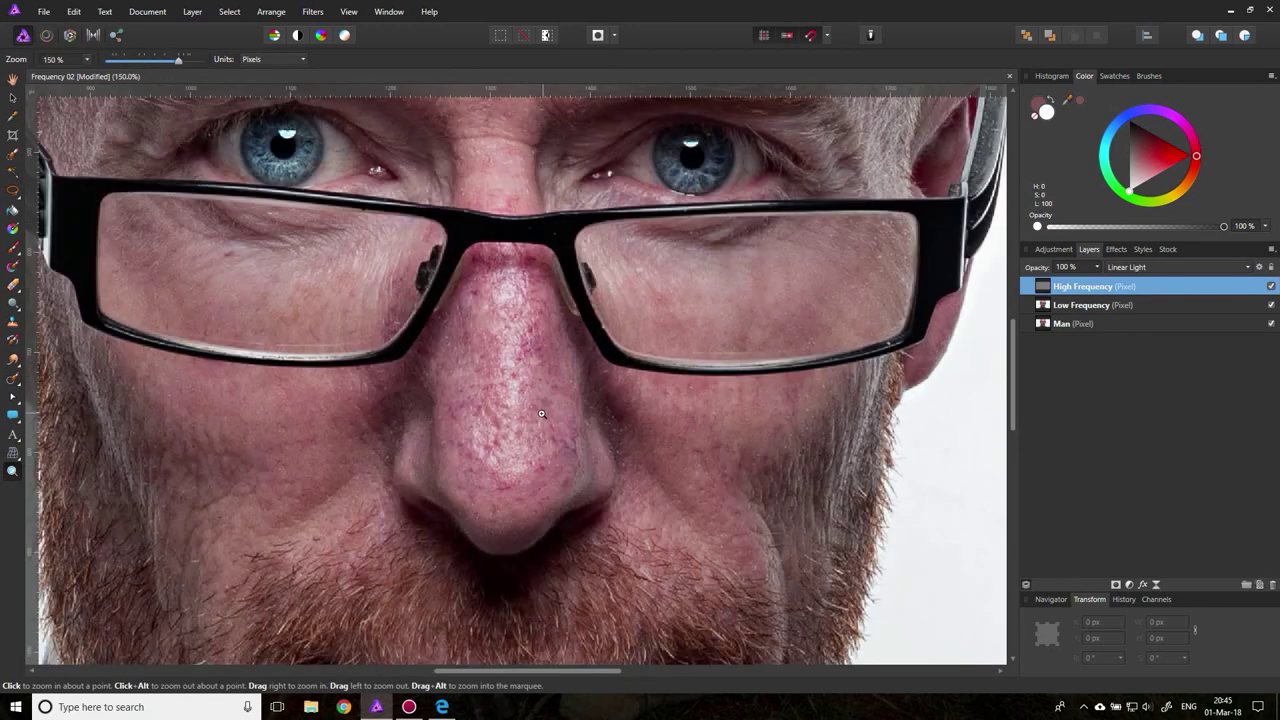
scroll(541, 414, up, 2)
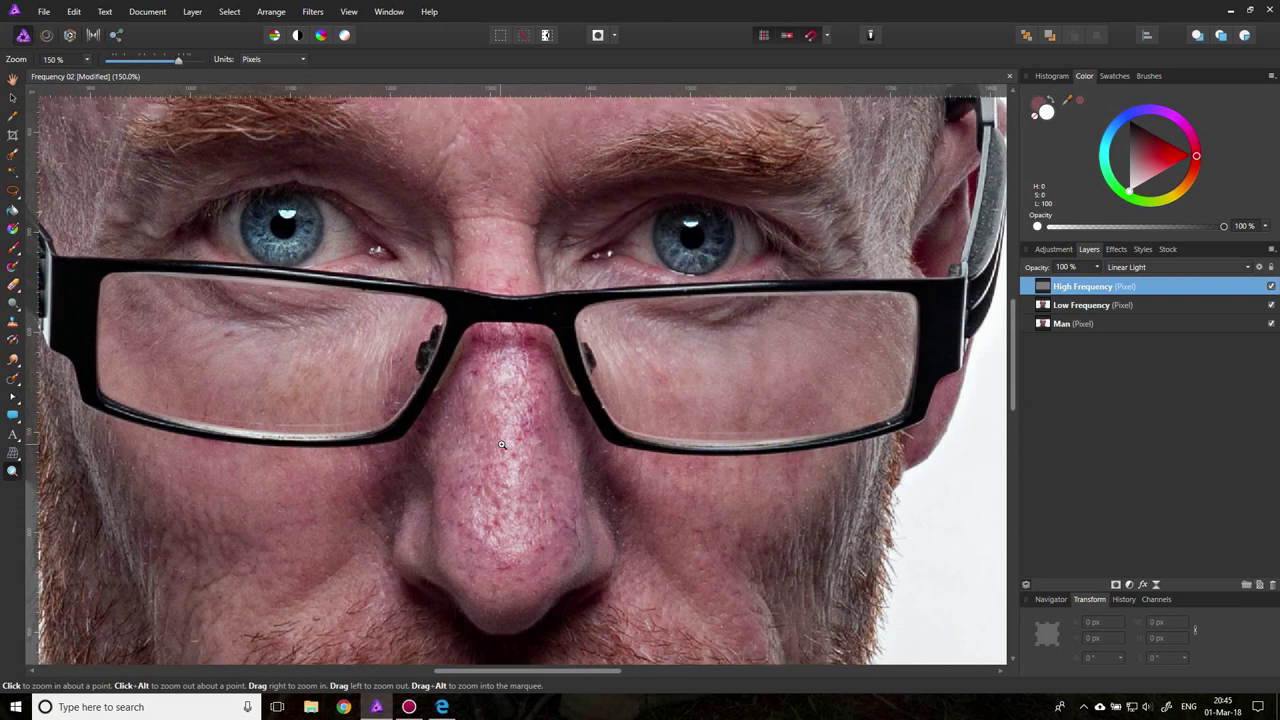
scroll(521, 482, down, 1)
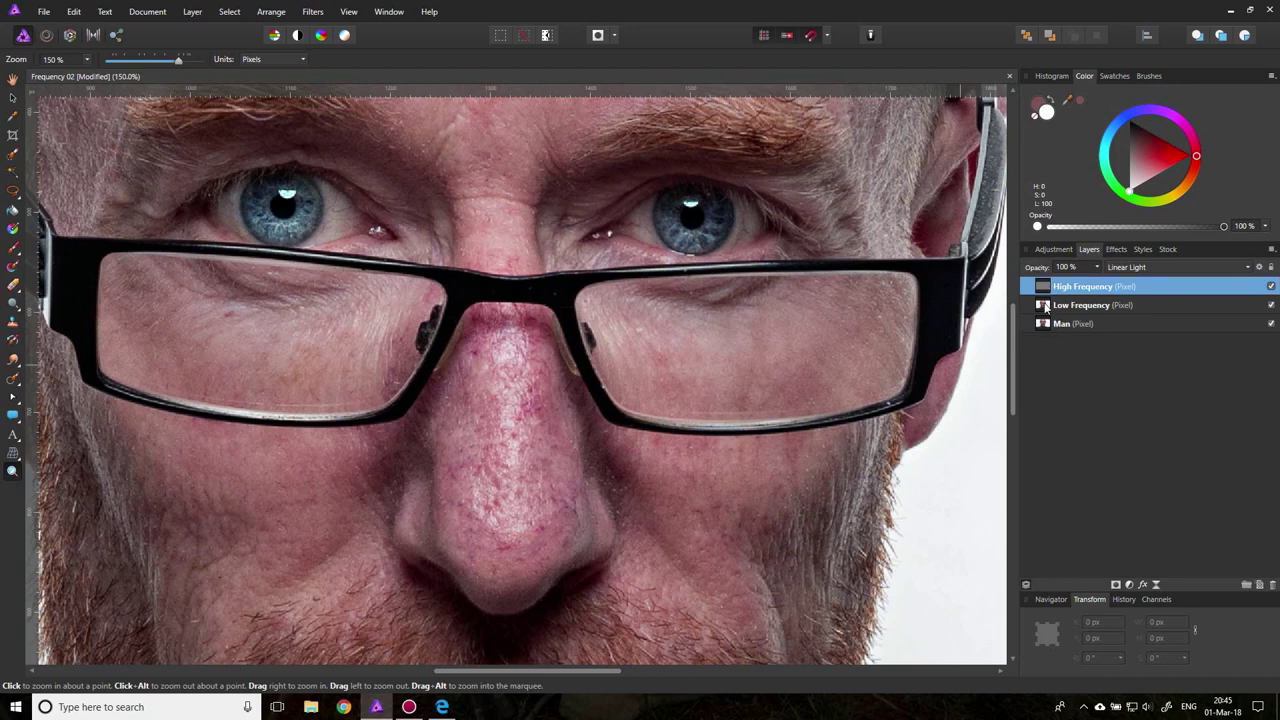
- On Low Frequency, brush-select the glasses bridge and both inner lens rims
click(1083, 306)
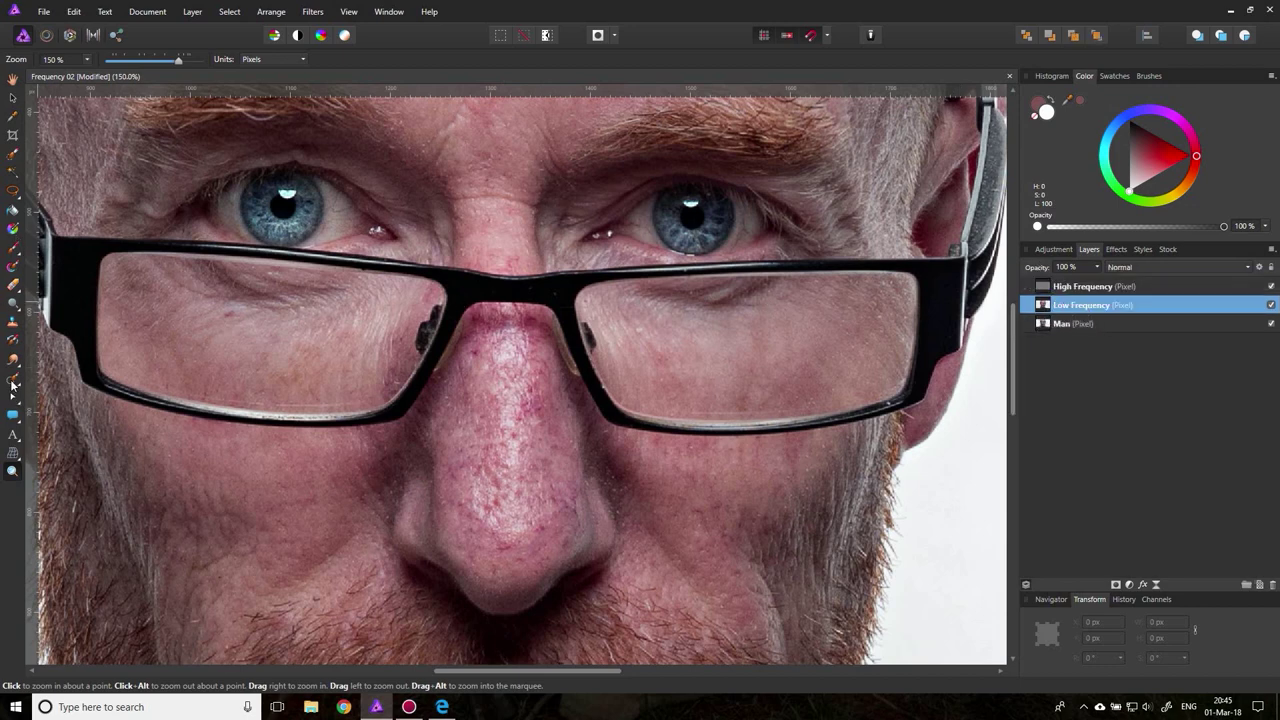
click(13, 153)
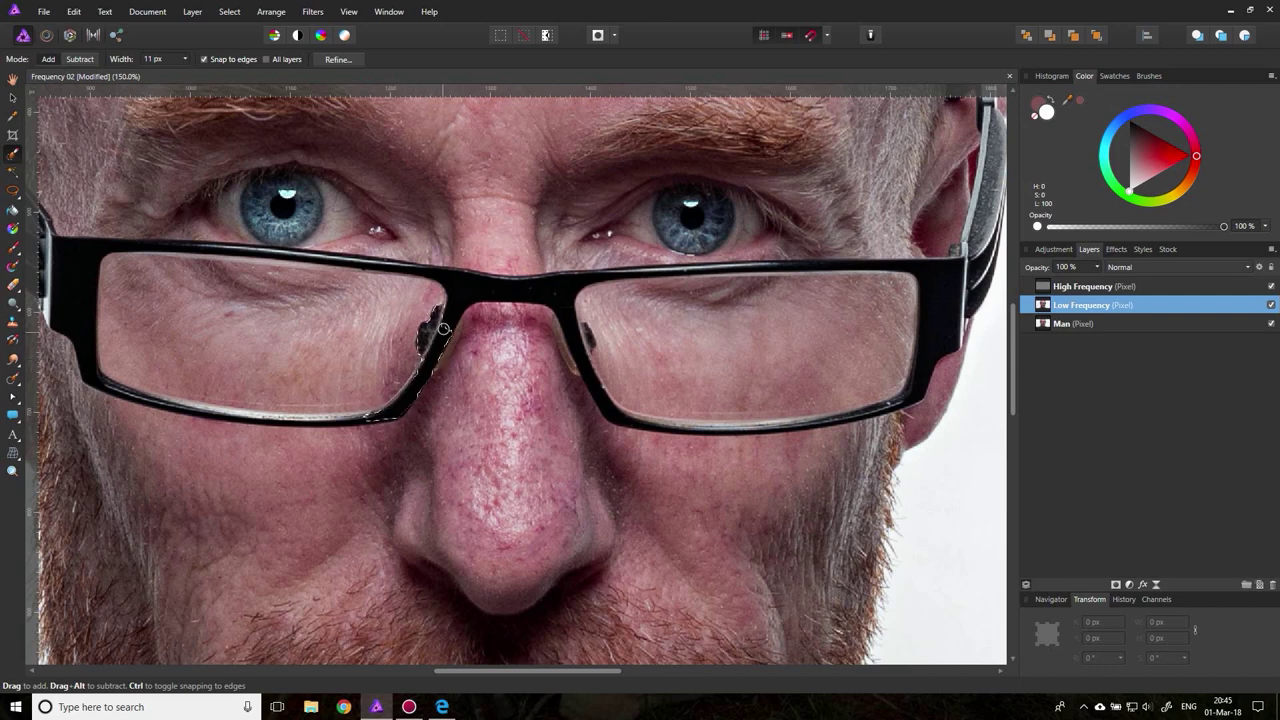
mouse_move(443, 328)
mouse_down()
mouse_move(462, 299)
mouse_move(501, 296)
mouse_move(650, 432)
mouse_move(624, 418)
mouse_move(660, 425)
mouse_up()
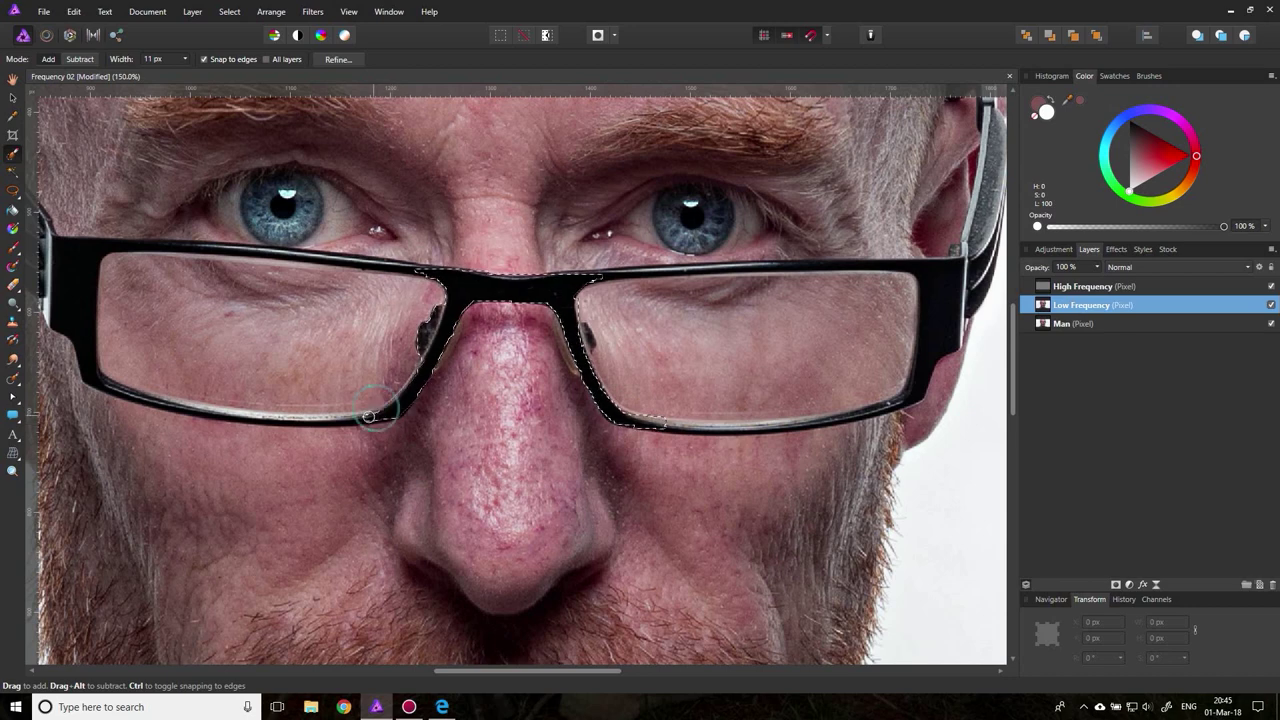
mouse_move(368, 416)
mouse_down()
mouse_move(350, 418)
mouse_move(480, 328)
mouse_move(515, 318)
mouse_move(568, 345)
mouse_up()
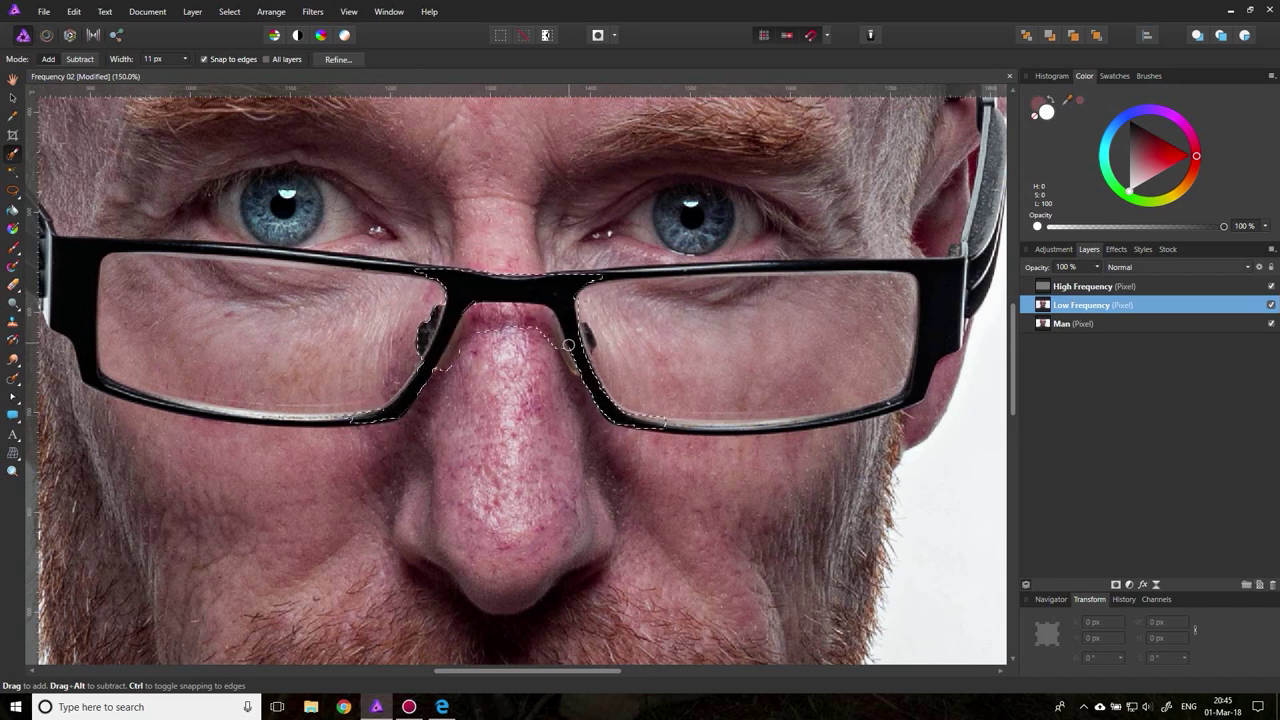
- Refine the selection, painting the nose skin under the bridge as background, and apply
click(338, 59)
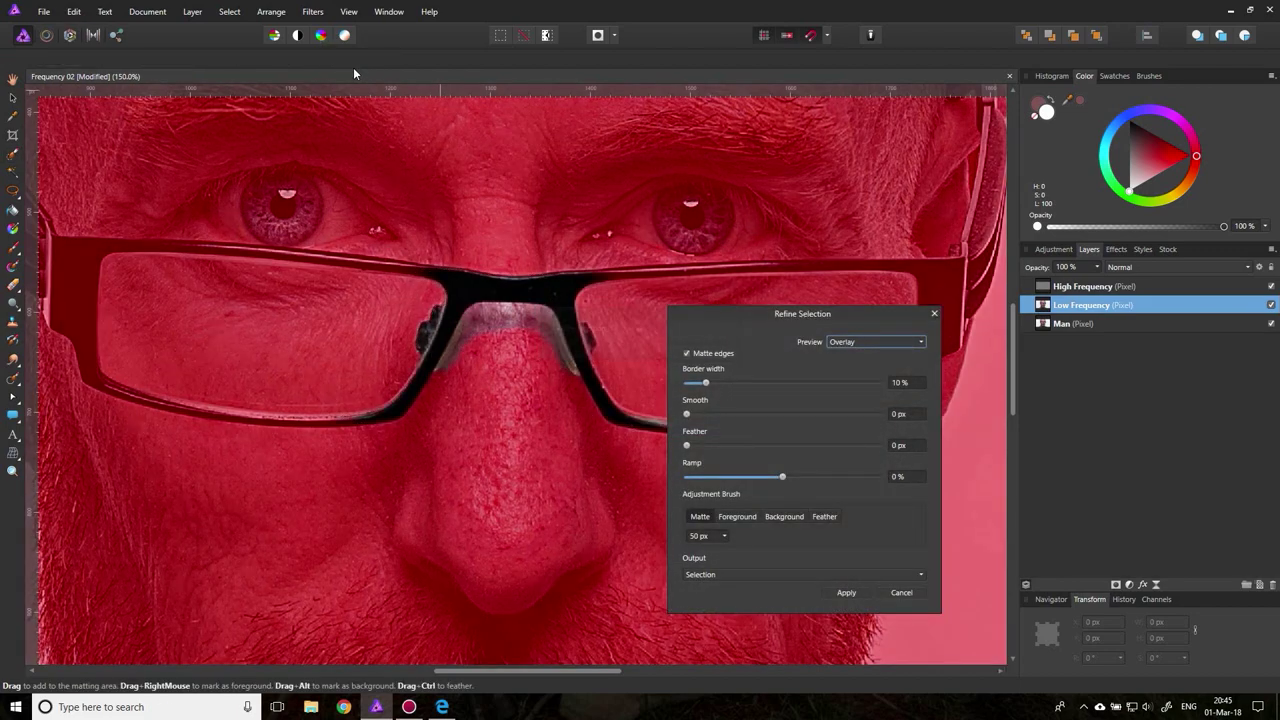
click(770, 516)
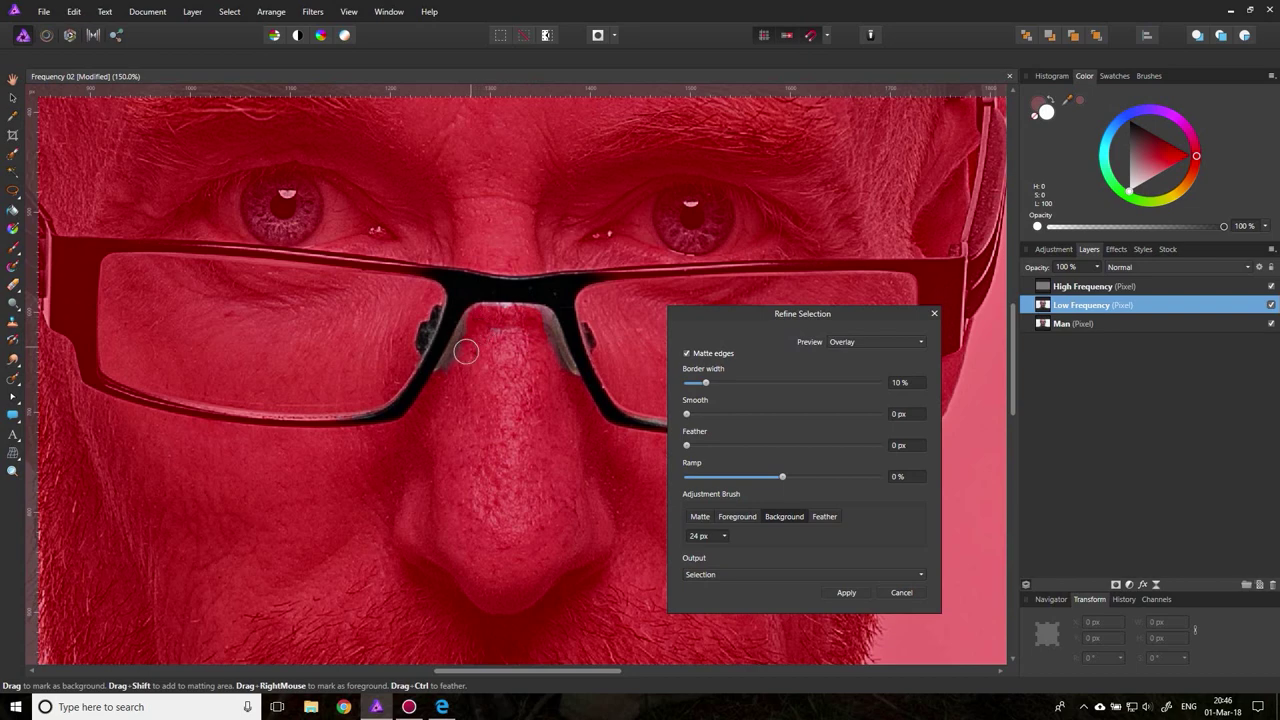
drag(539, 324, 540, 335)
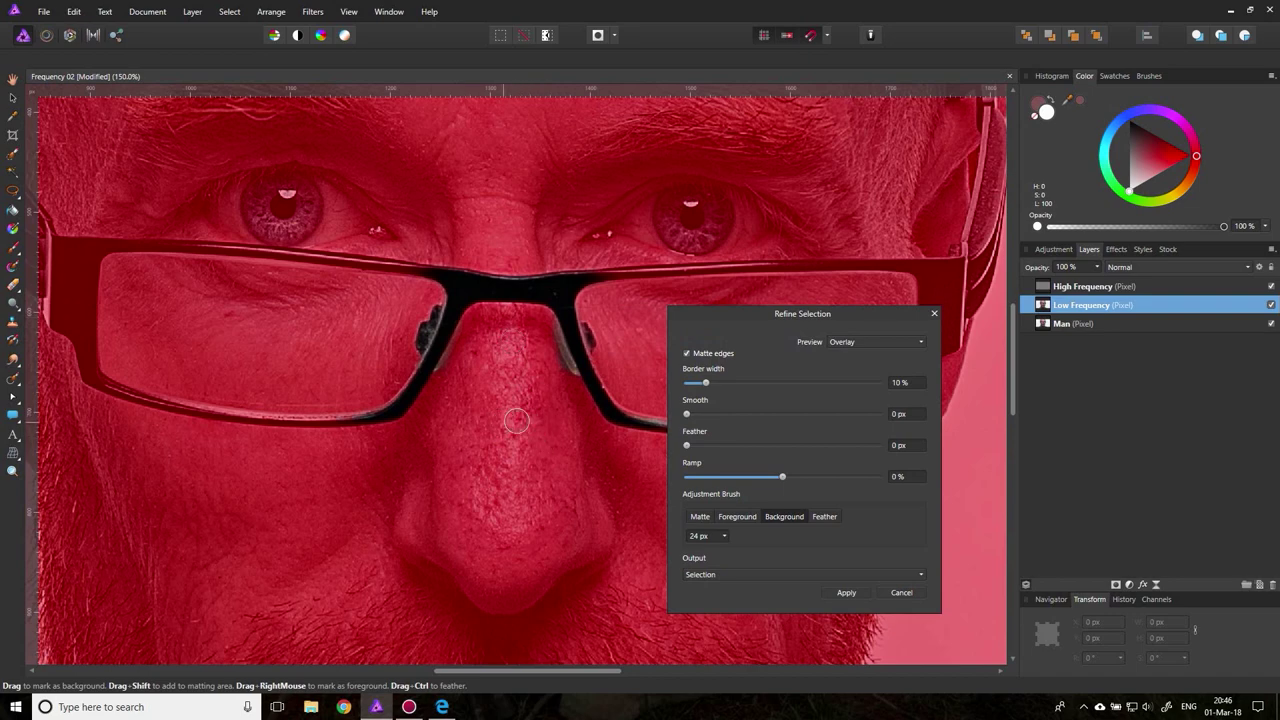
click(845, 593)
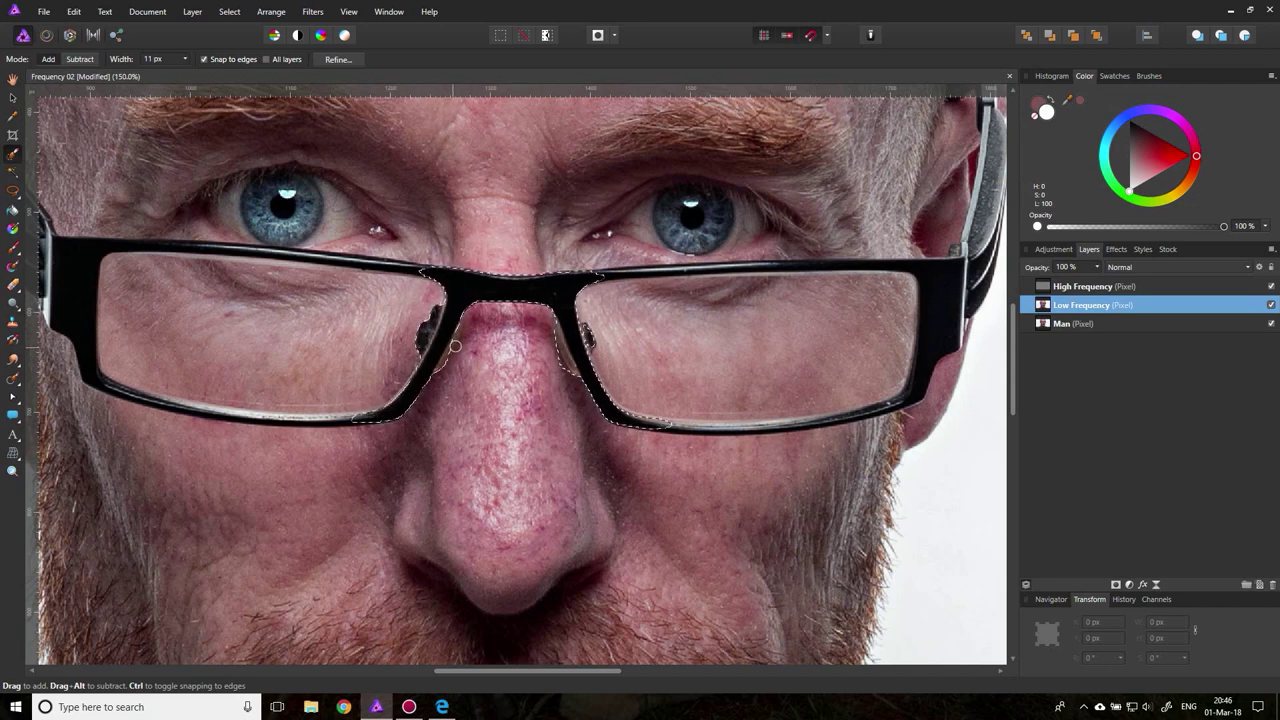
- Invert the glasses selection and add an empty pixel layer above Low Frequency
click(229, 12)
click(158, 65)
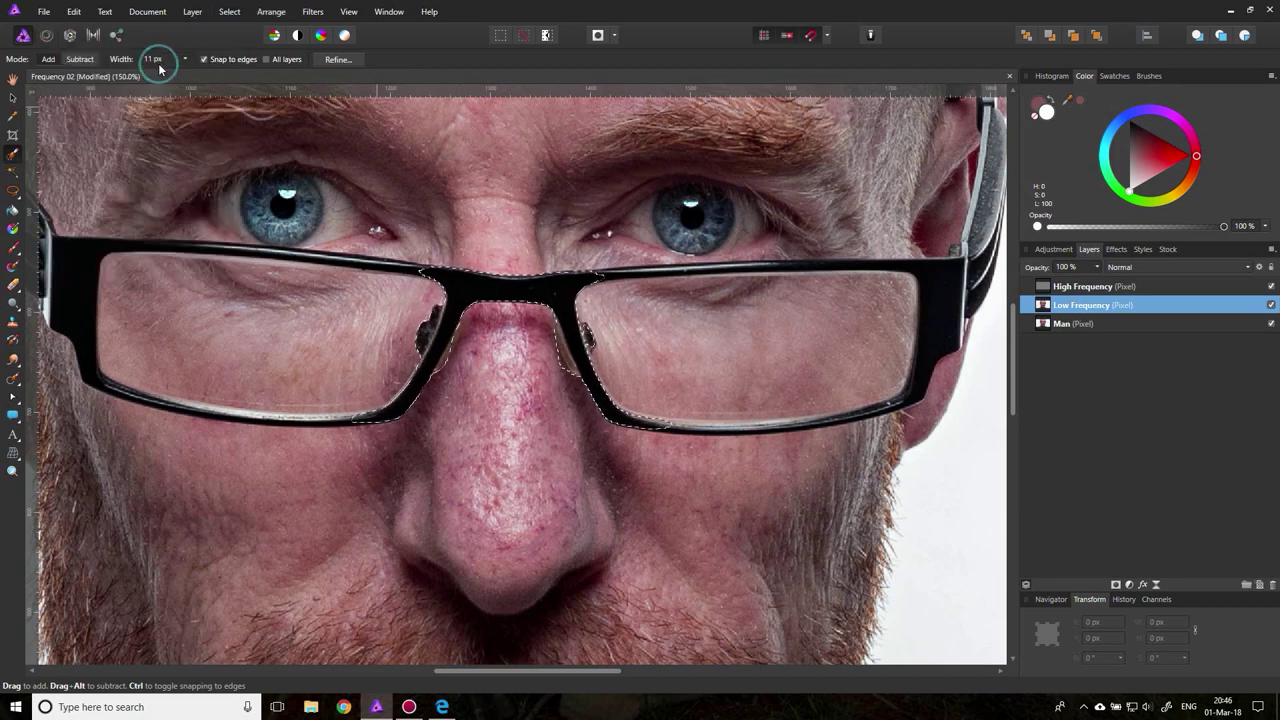
click(1261, 588)
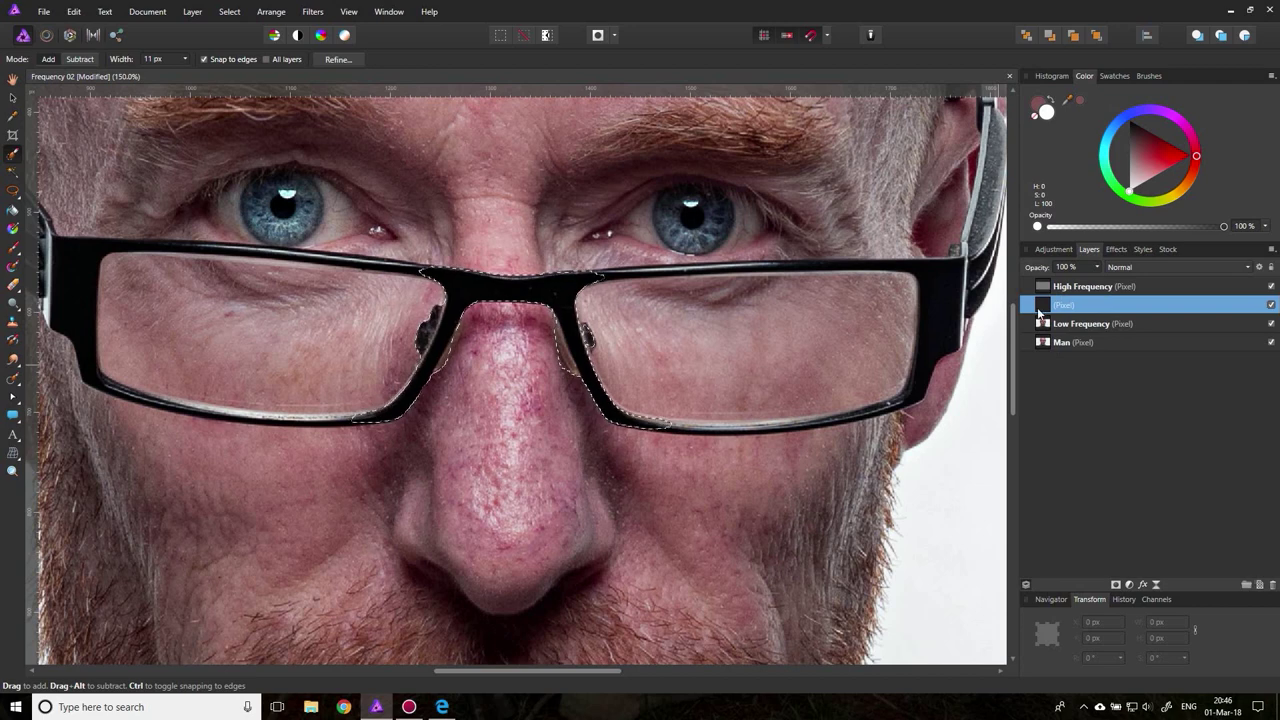
- Set the Paint Brush to 117 px, sample a pink nose tone and paint over the nose redness
click(13, 251)
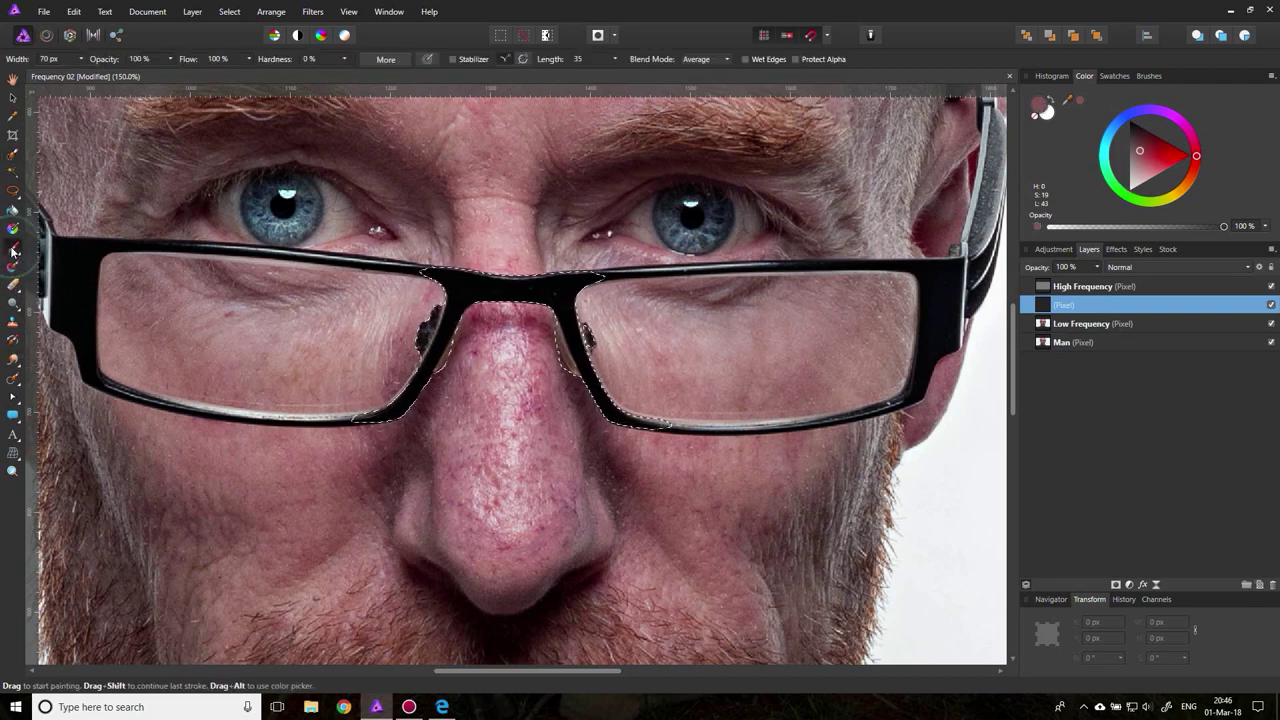
click(82, 59)
drag(84, 72, 91, 72)
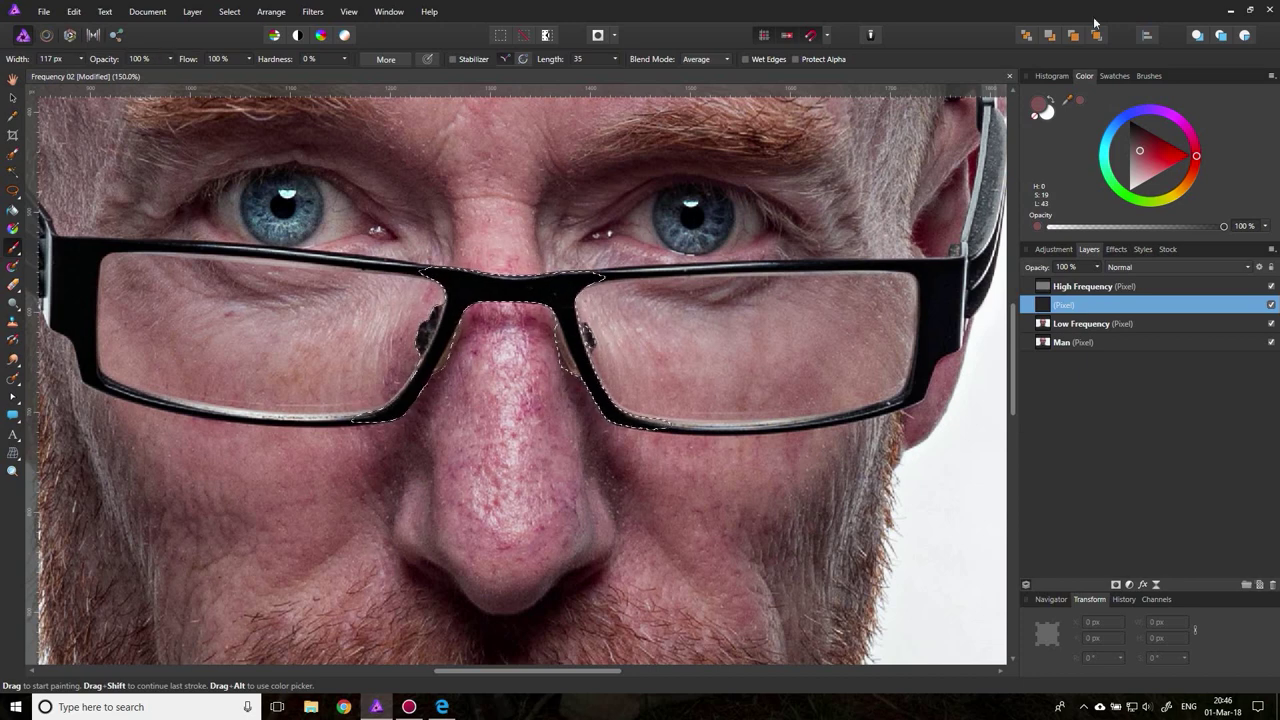
drag(1078, 104, 500, 264)
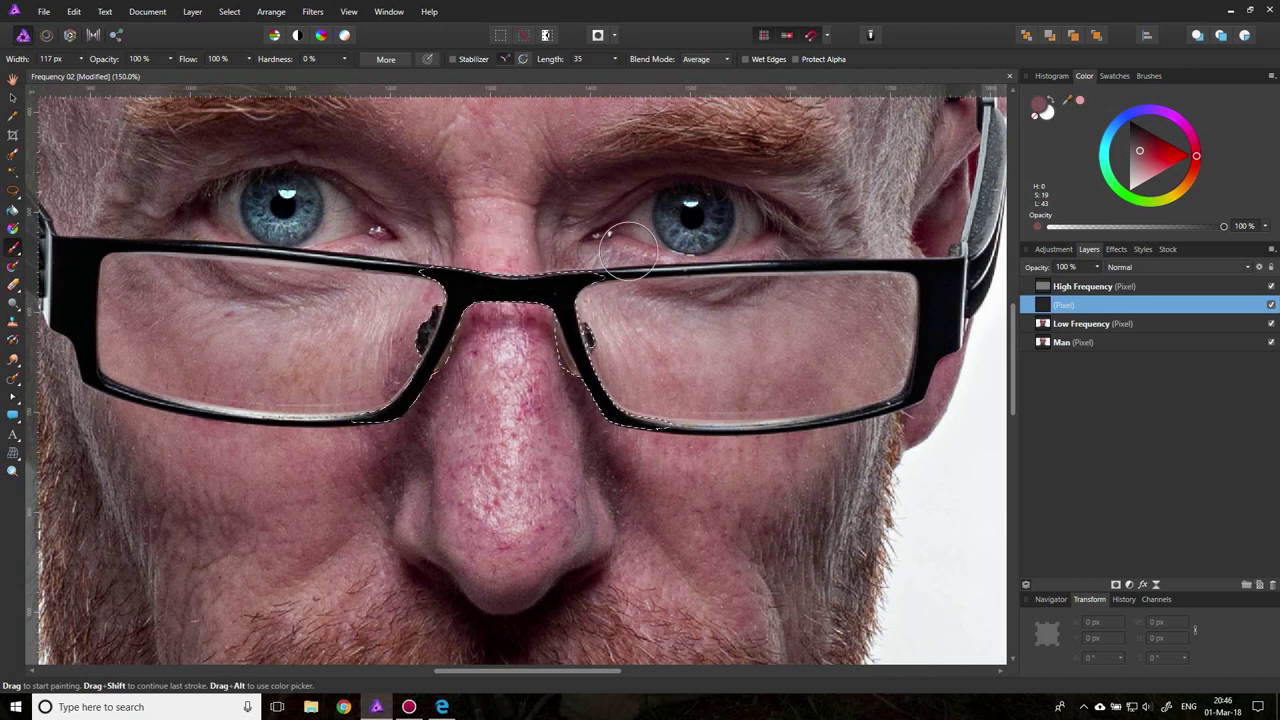
click(1080, 100)
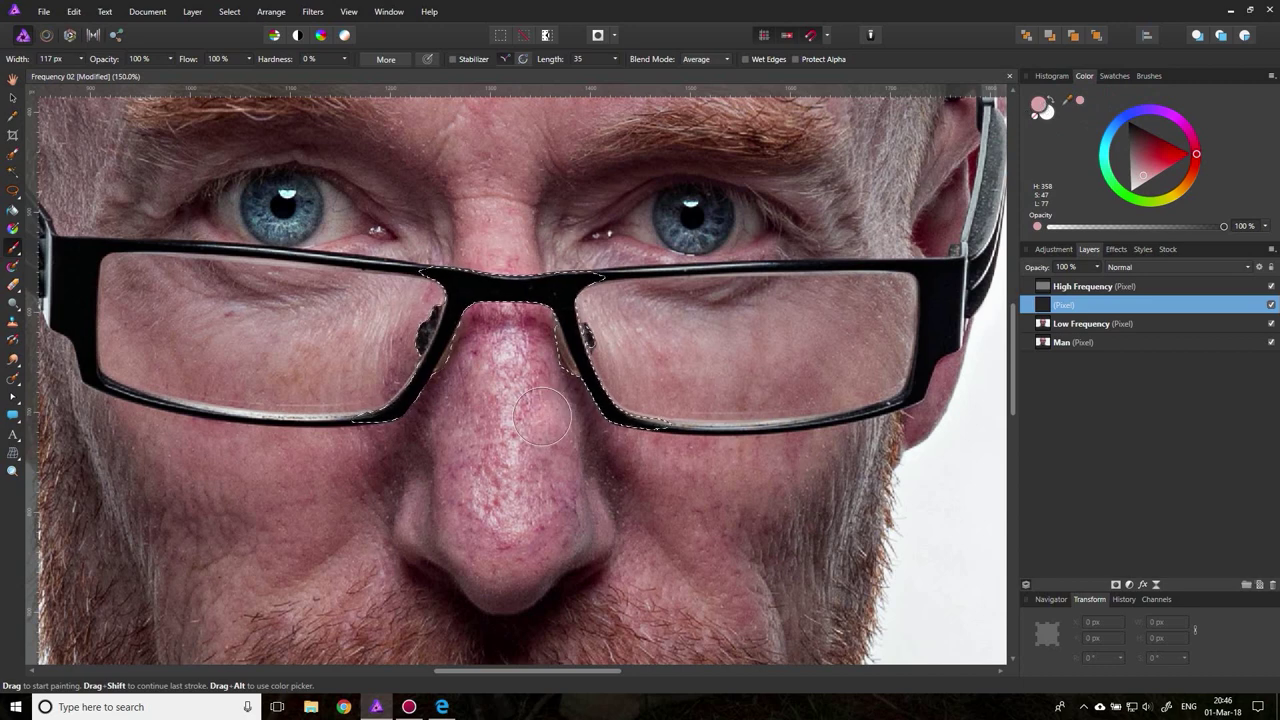
mouse_move(473, 381)
mouse_down()
mouse_move(539, 511)
mouse_move(516, 327)
mouse_move(494, 345)
mouse_move(505, 331)
mouse_move(487, 406)
mouse_move(475, 384)
mouse_move(482, 488)
mouse_move(524, 336)
mouse_move(528, 453)
mouse_up()
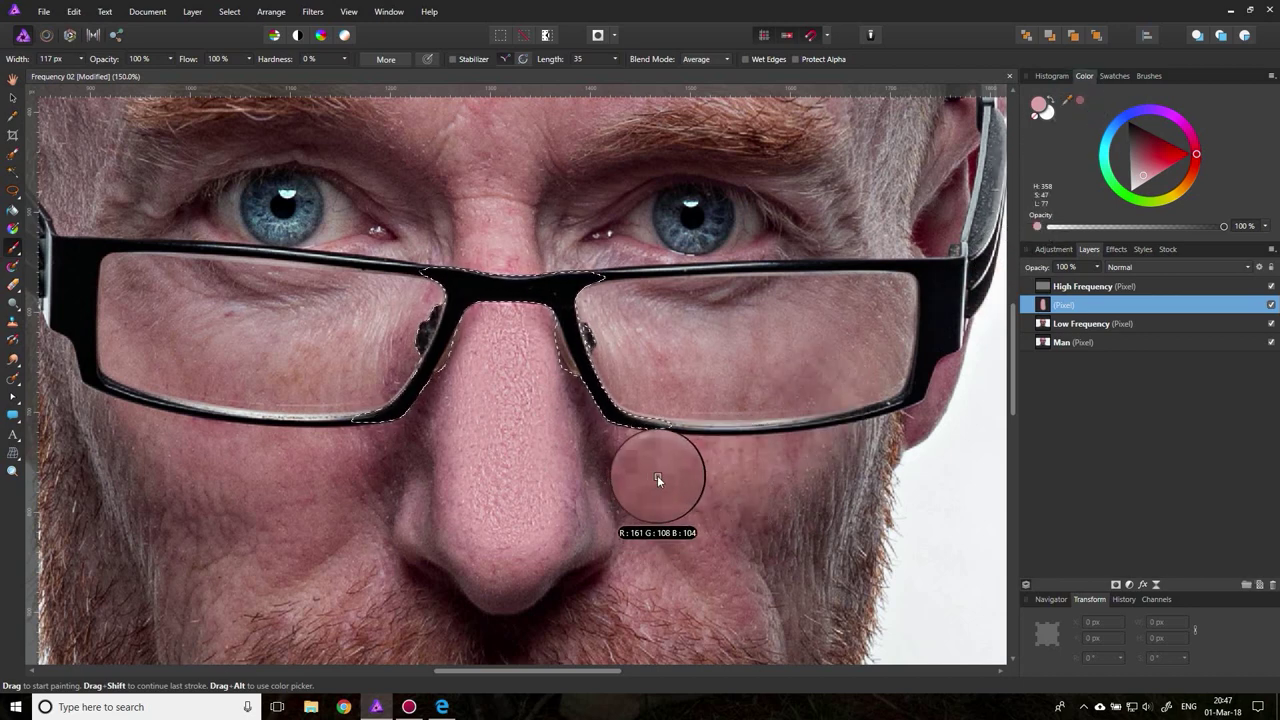
- Sample darker skin tones from the cheek and near the left lens as the paint colour
drag(1080, 103, 620, 408)
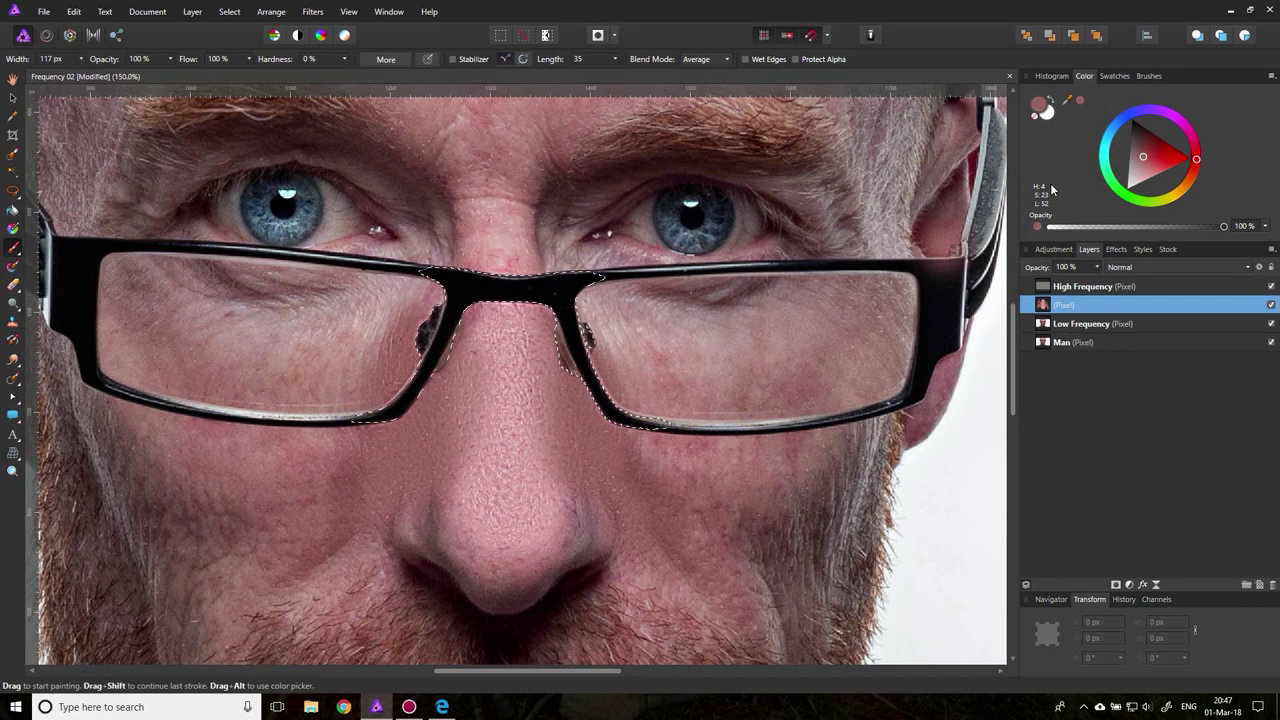
drag(1081, 102, 345, 373)
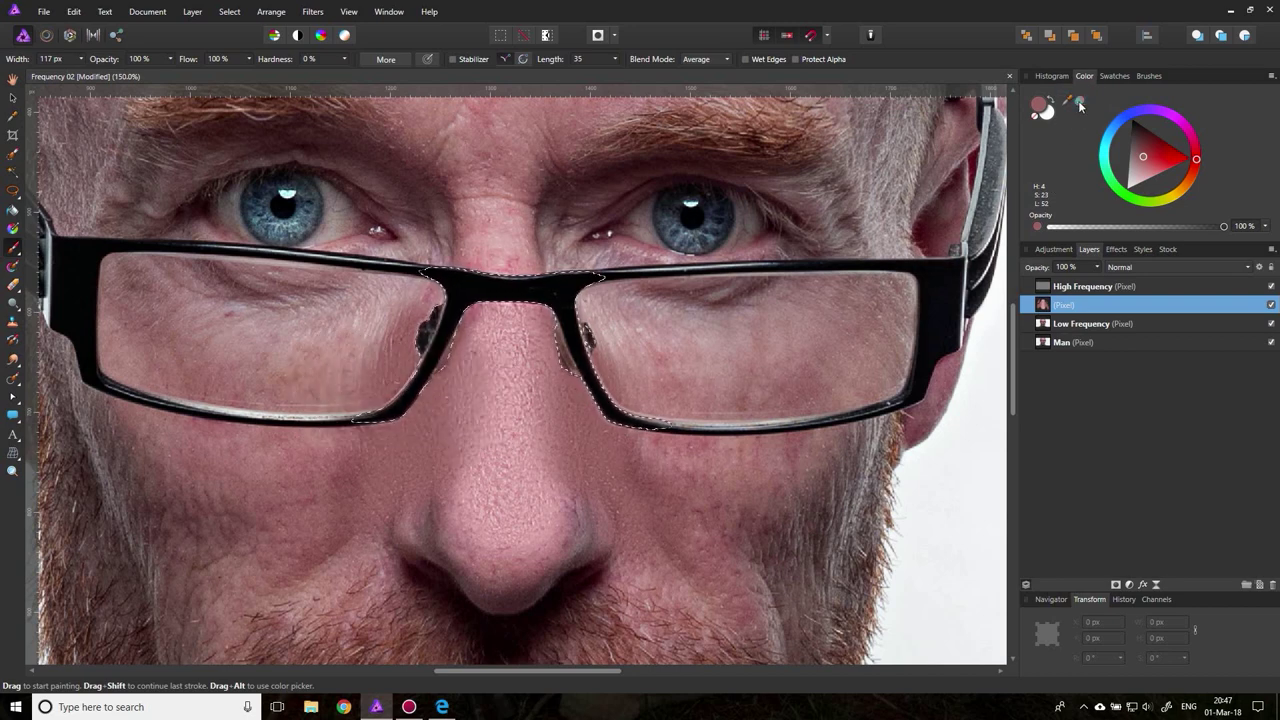
click(1081, 102)
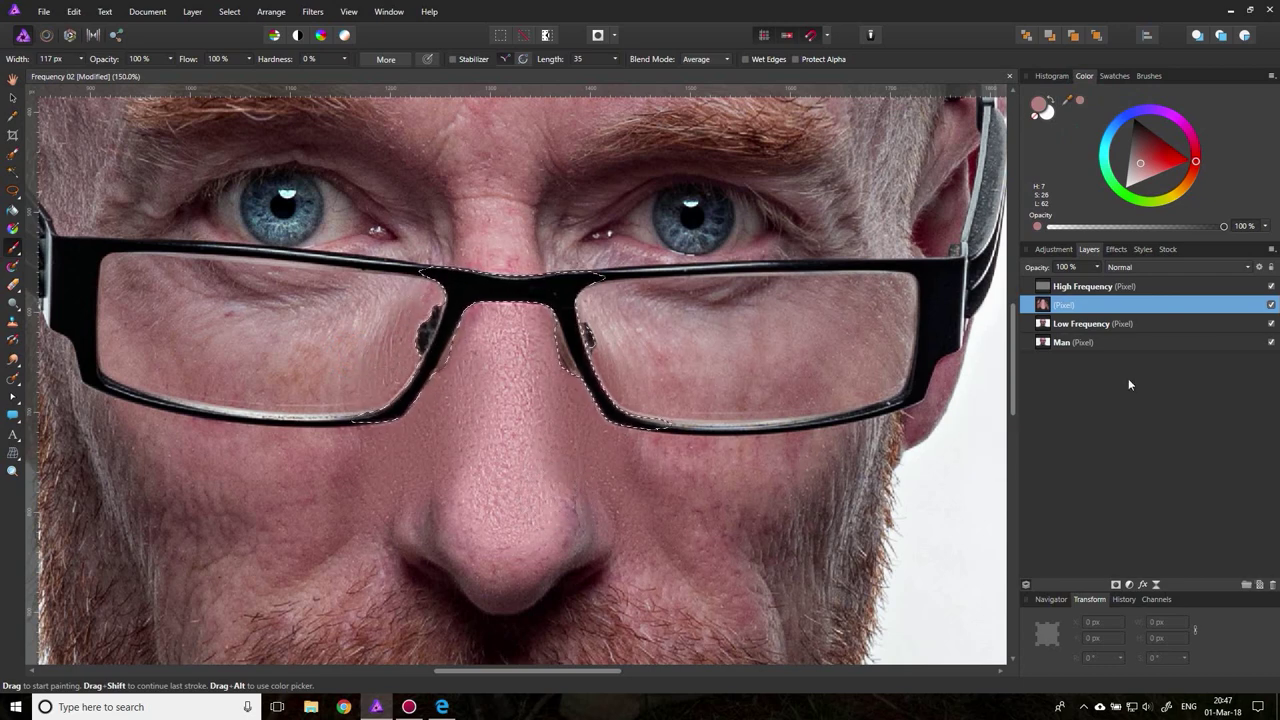
- Lower the skin-tone Pixel paint layer's opacity to 61%, checking it against the full portrait
click(1096, 268)
drag(1096, 270, 1068, 283)
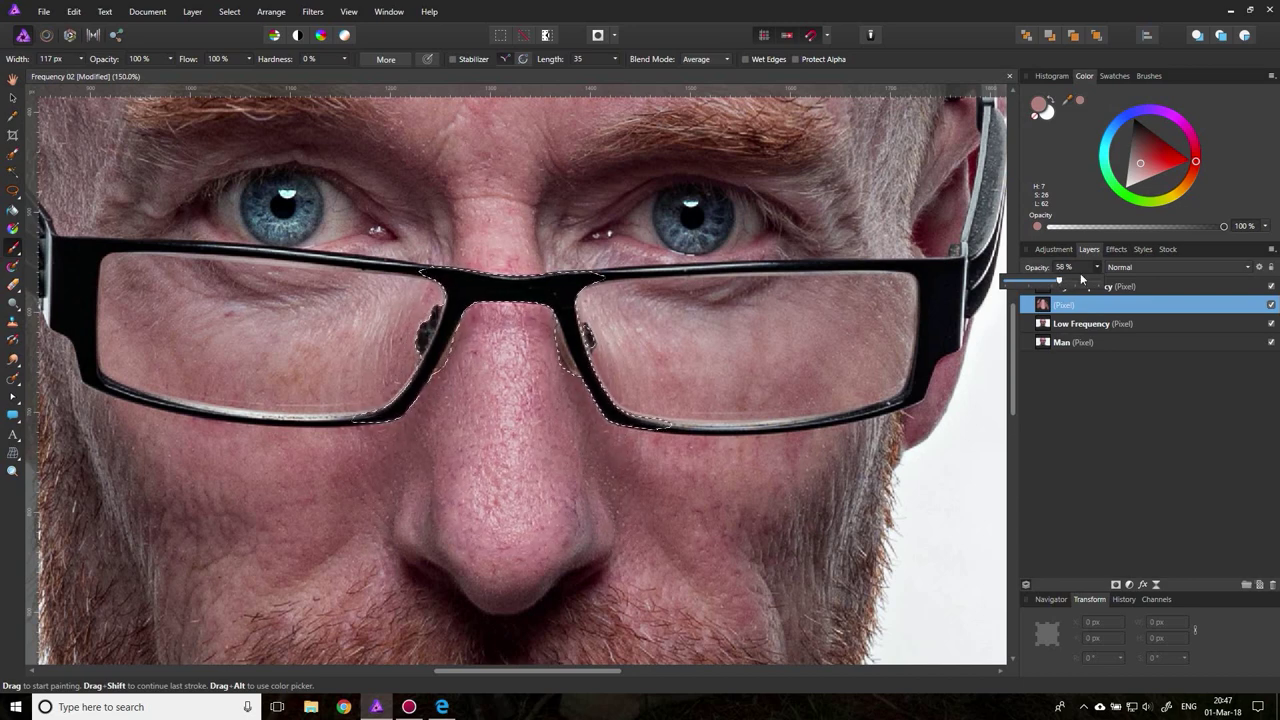
click(1097, 268)
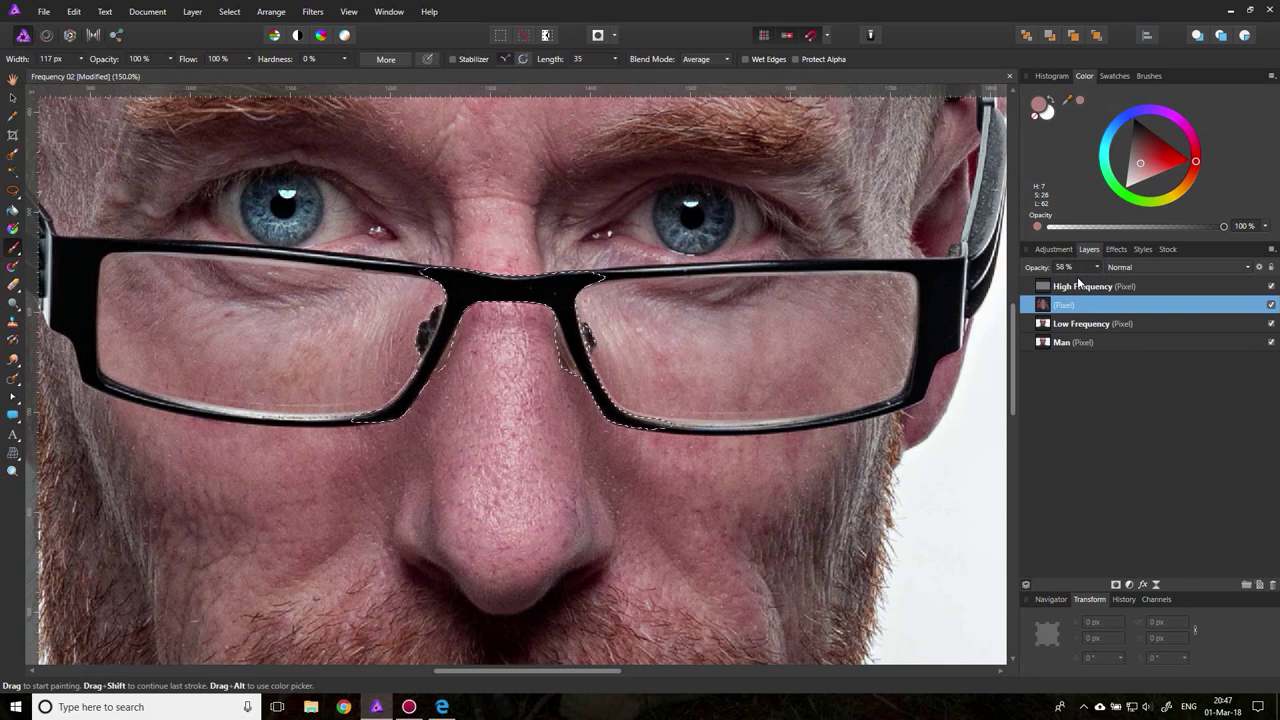
key(ctrl+0)
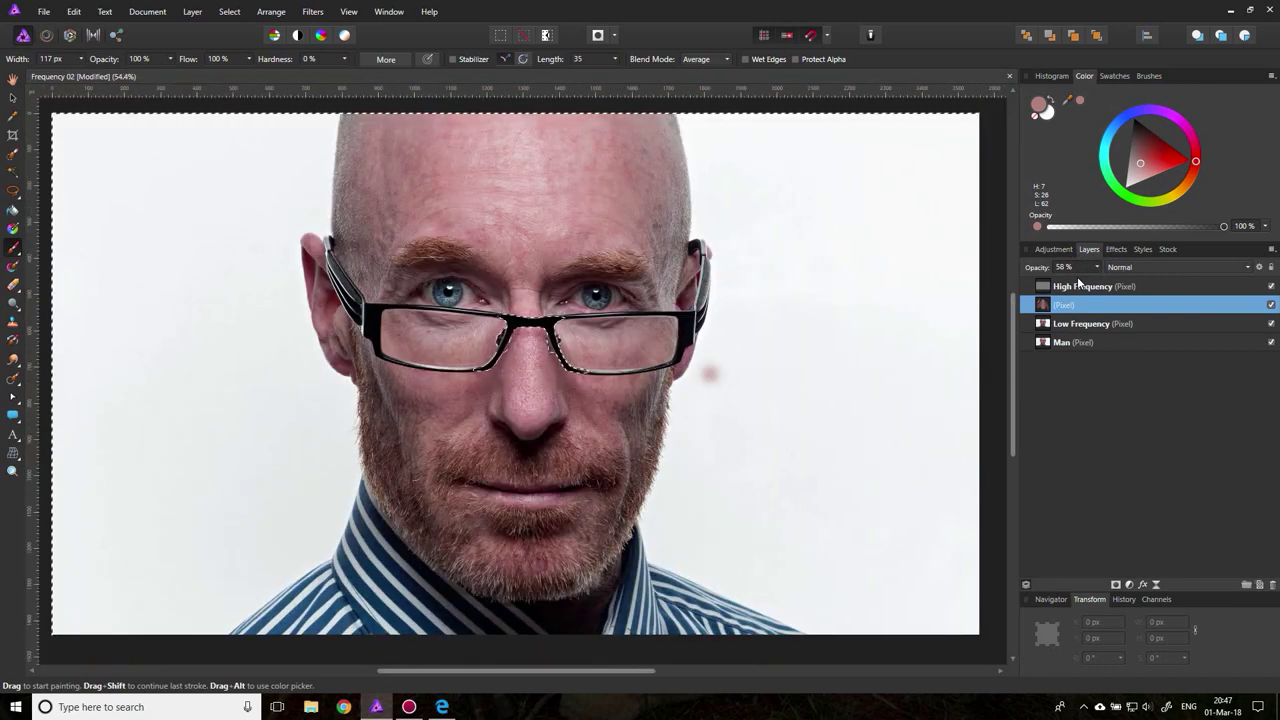
click(1098, 267)
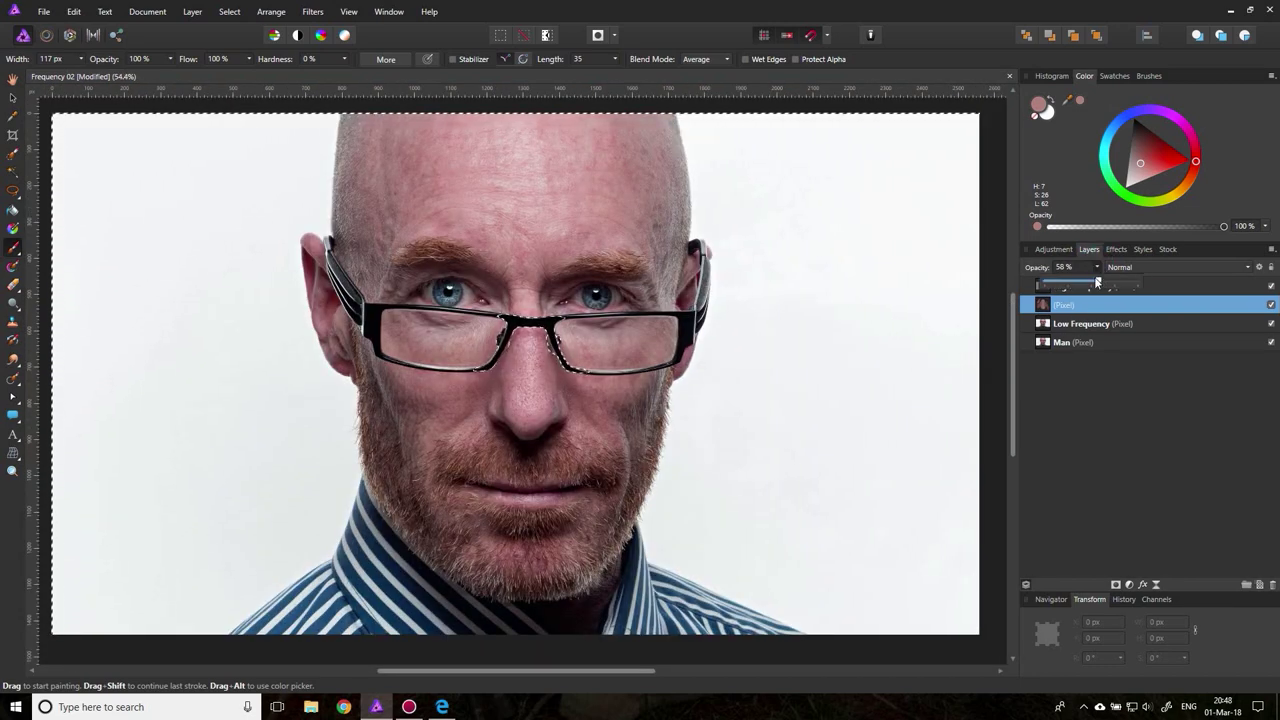
mouse_move(1097, 282)
mouse_down()
mouse_move(1075, 282)
mouse_move(1105, 281)
mouse_up()
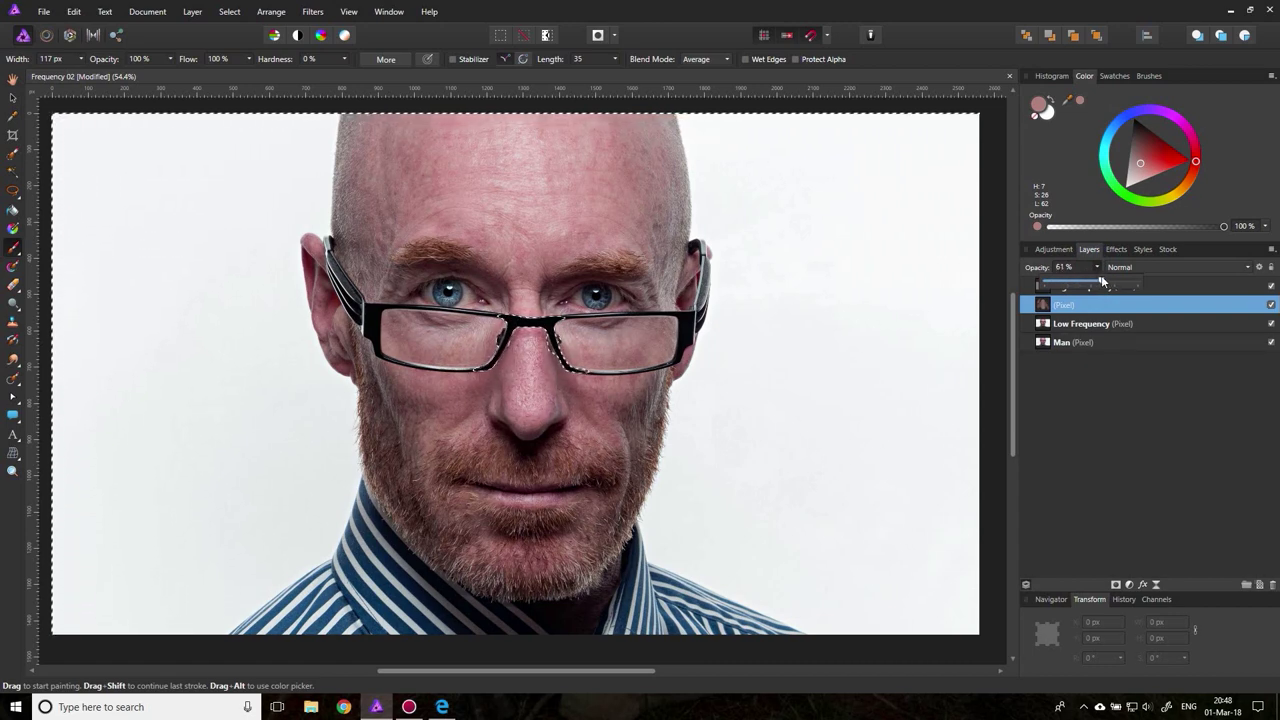
click(1100, 266)
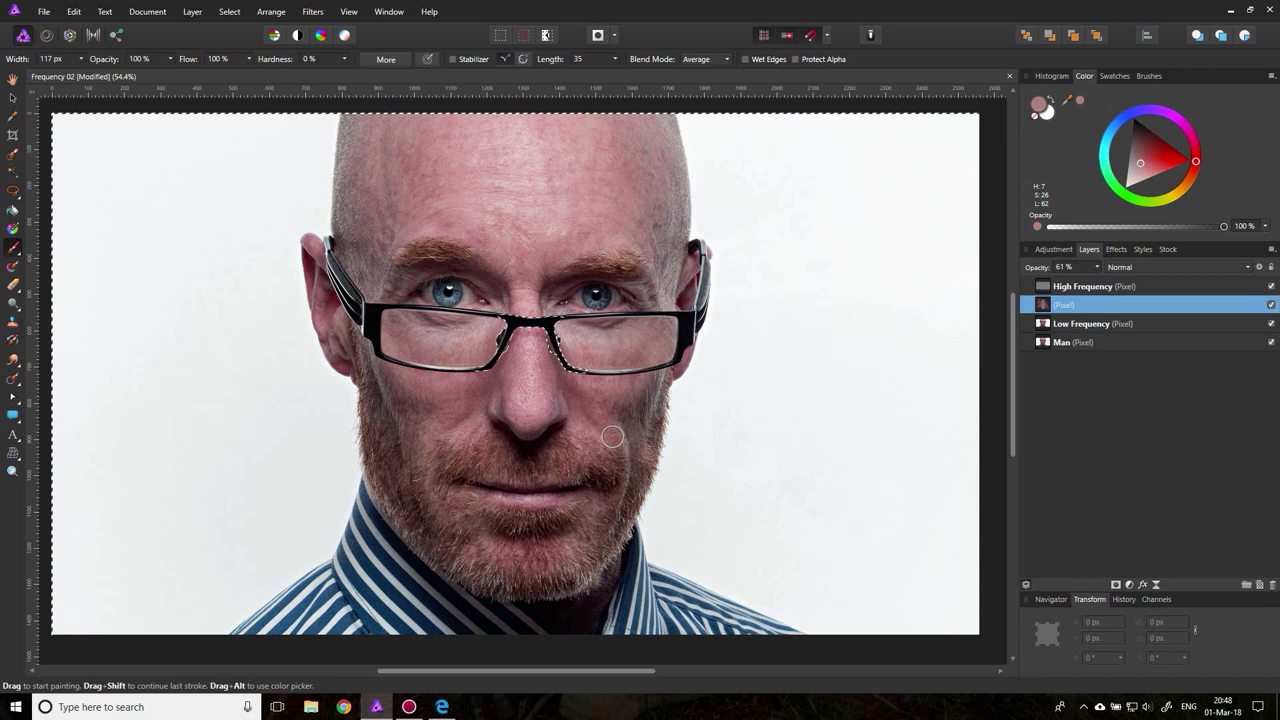
- Zoom to 200% on the nose, select the High Frequency layer and pick the smudge brush
click(12, 470)
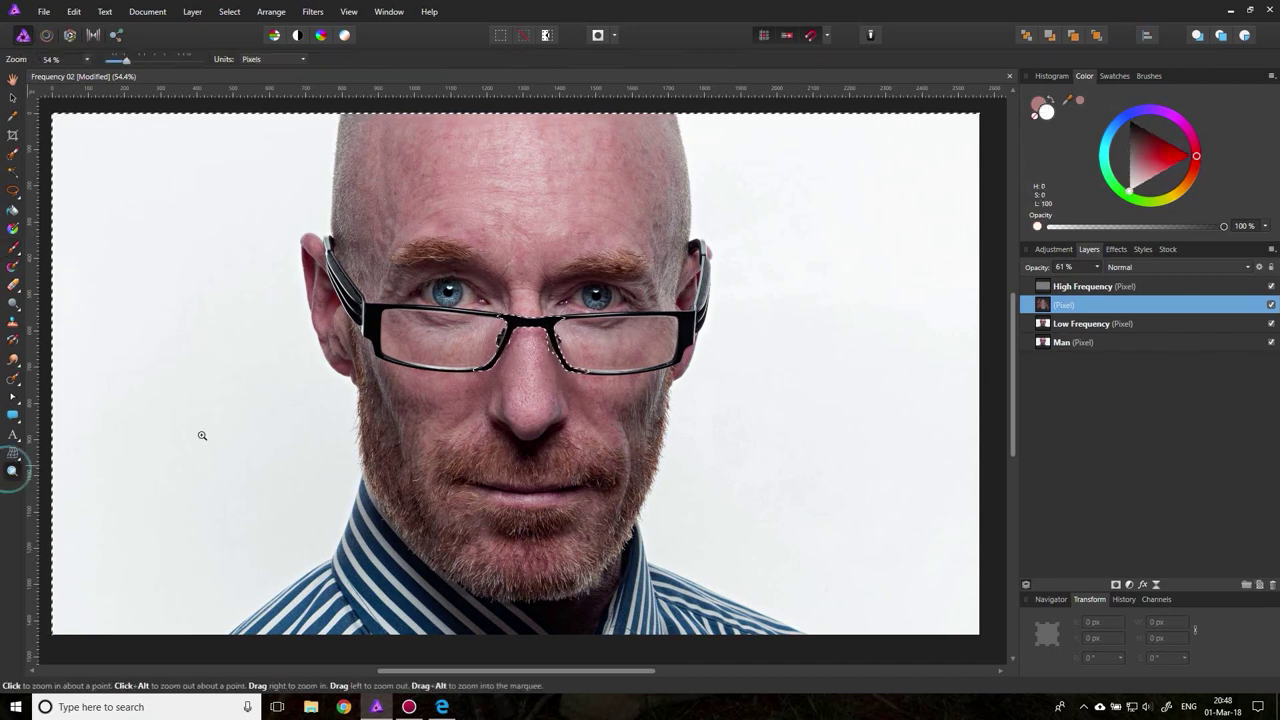
drag(505, 365, 676, 396)
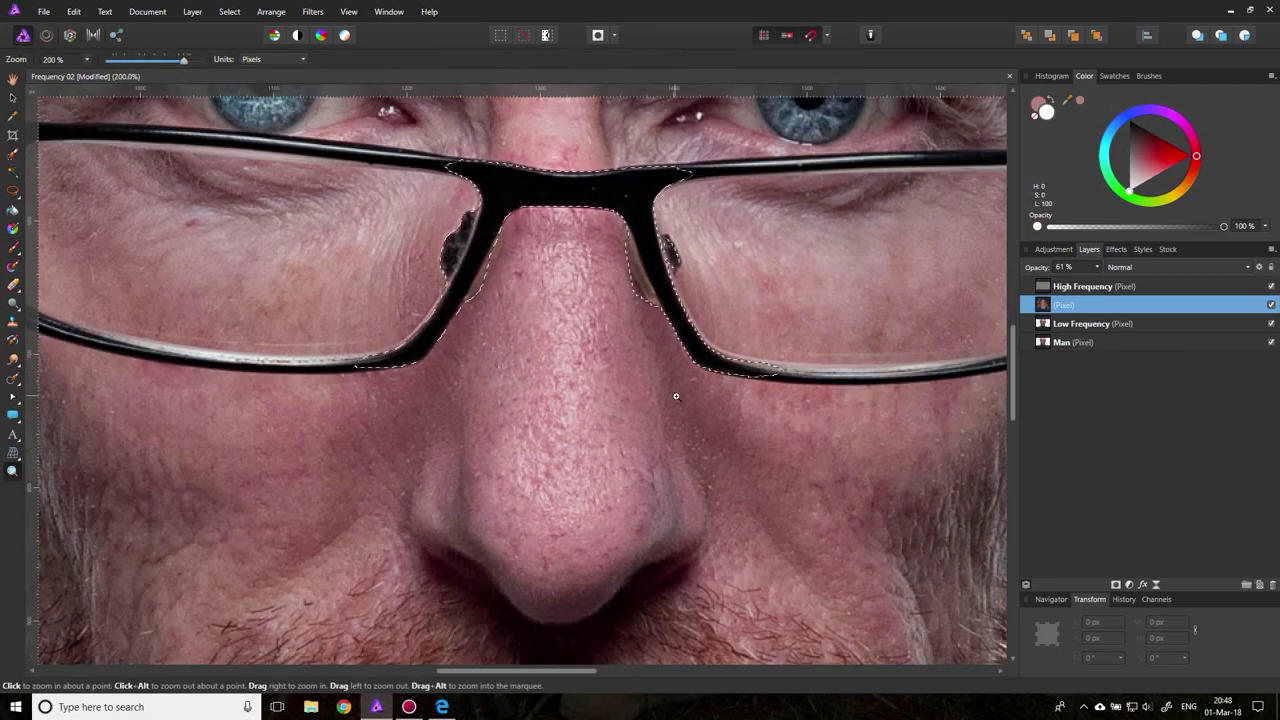
scroll(676, 396, up, 1)
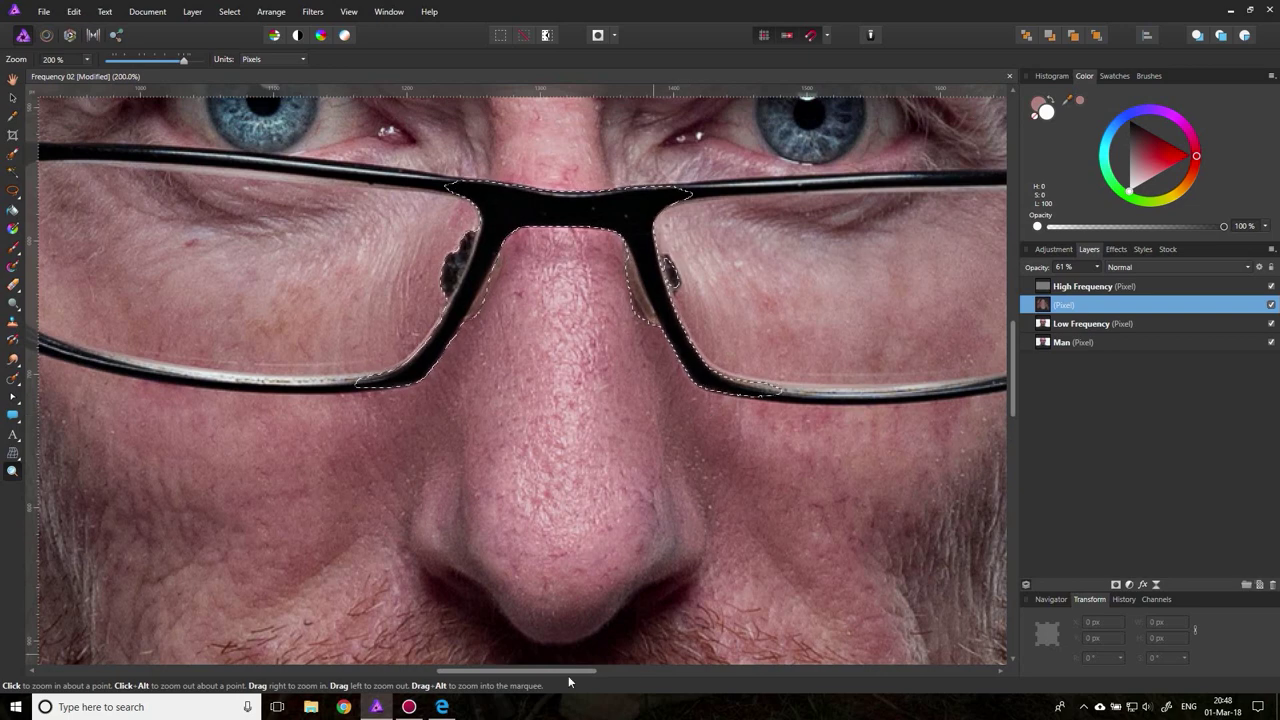
drag(569, 676, 586, 675)
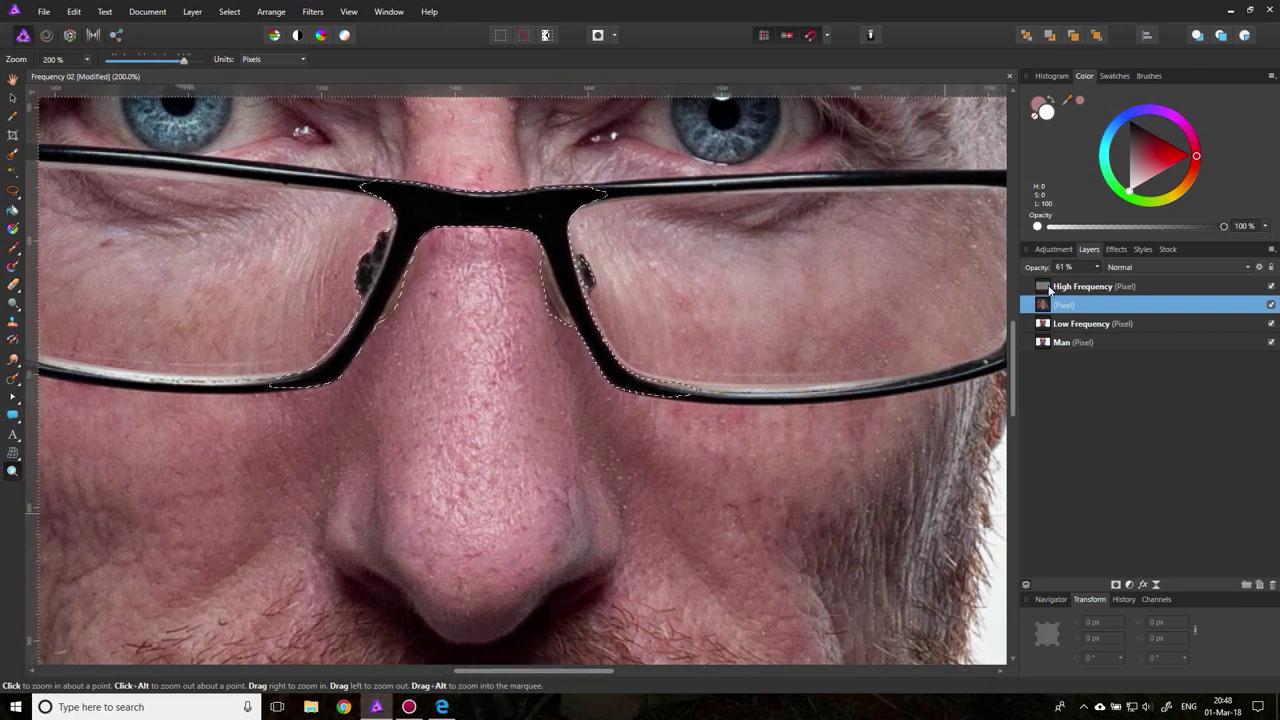
click(1049, 290)
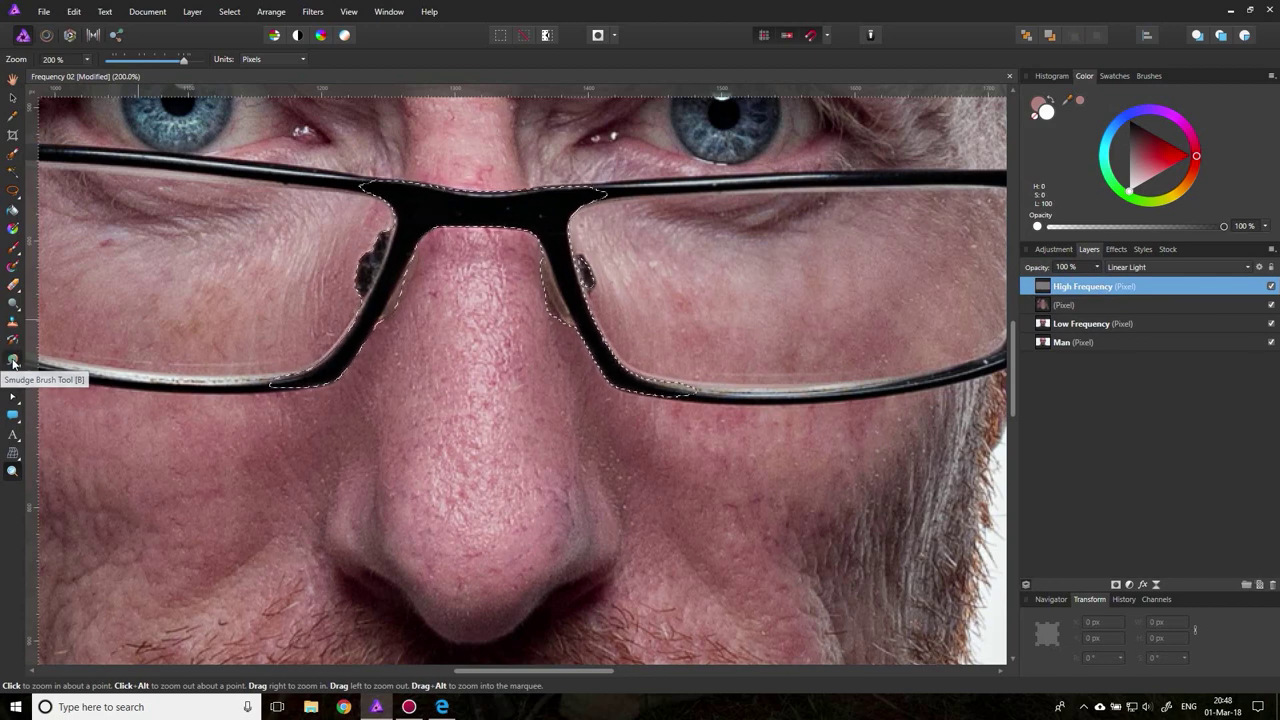
click(13, 361)
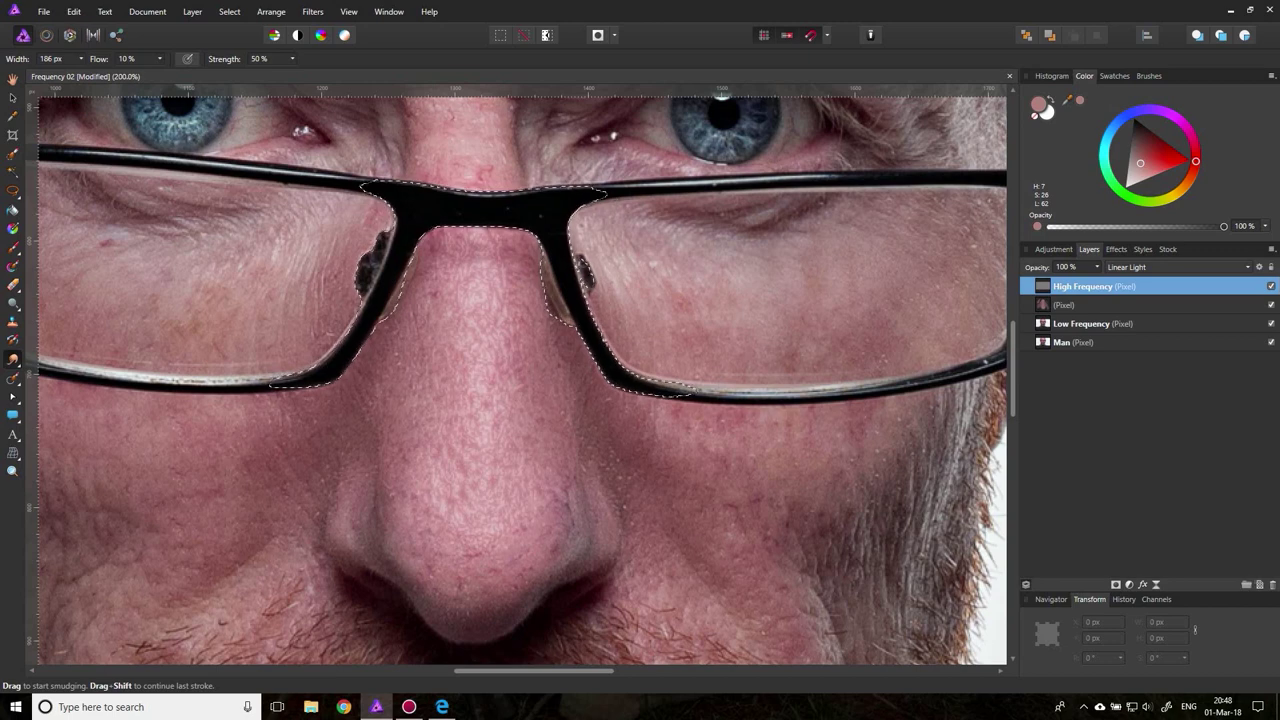
- Zoom to 400% on the nose and select the Low Frequency layer
click(12, 470)
click(561, 520)
click(561, 520)
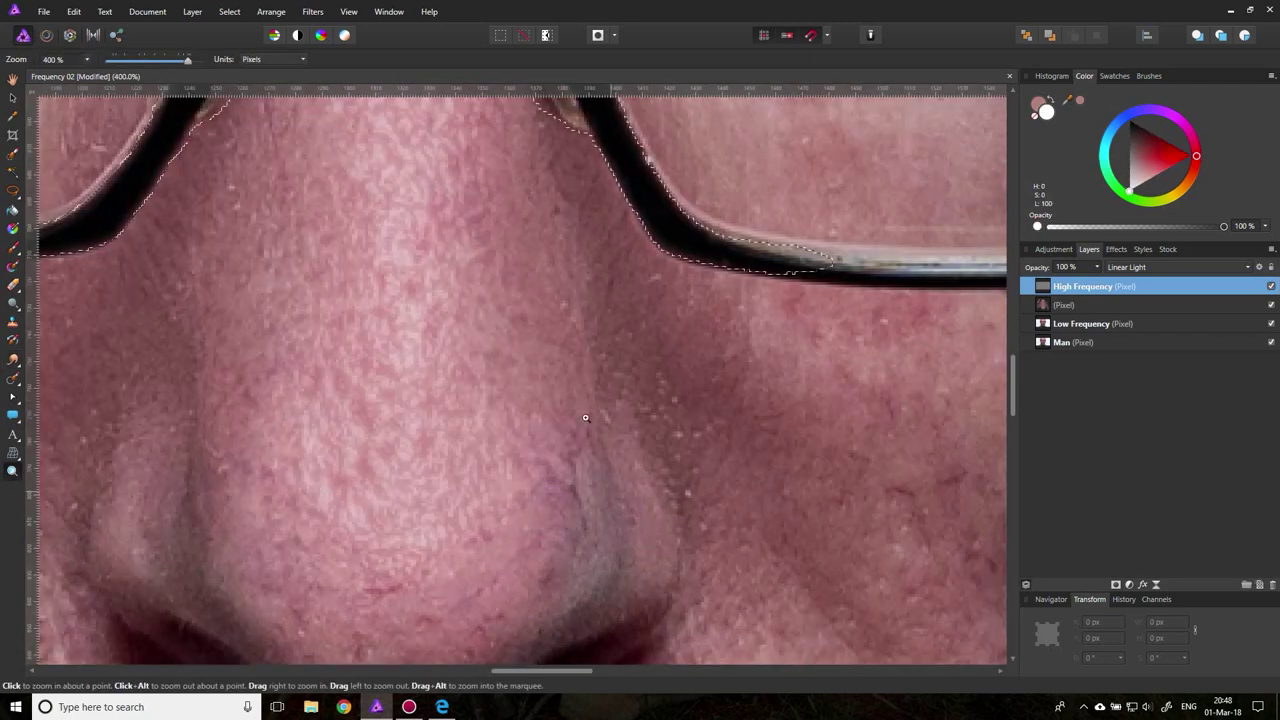
click(1044, 325)
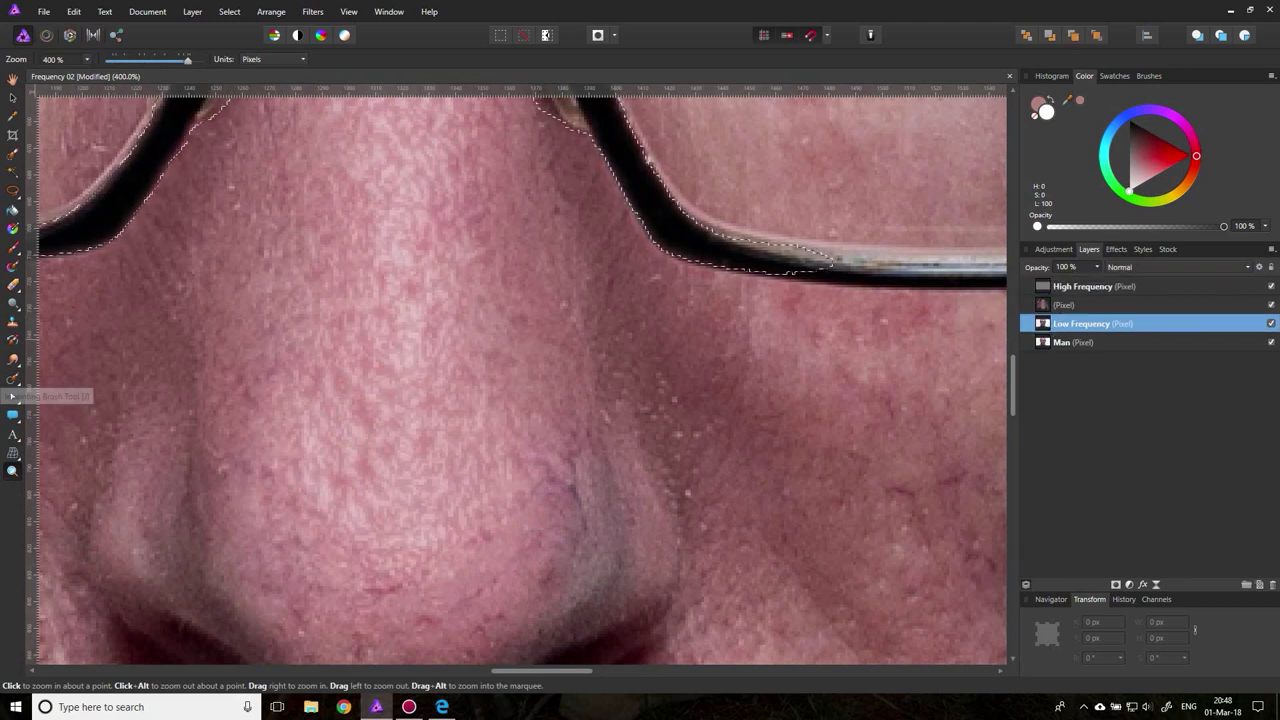
- Inpaint blemishes on the nose side and across the nose tip on both Low and High Frequency layers
click(12, 378)
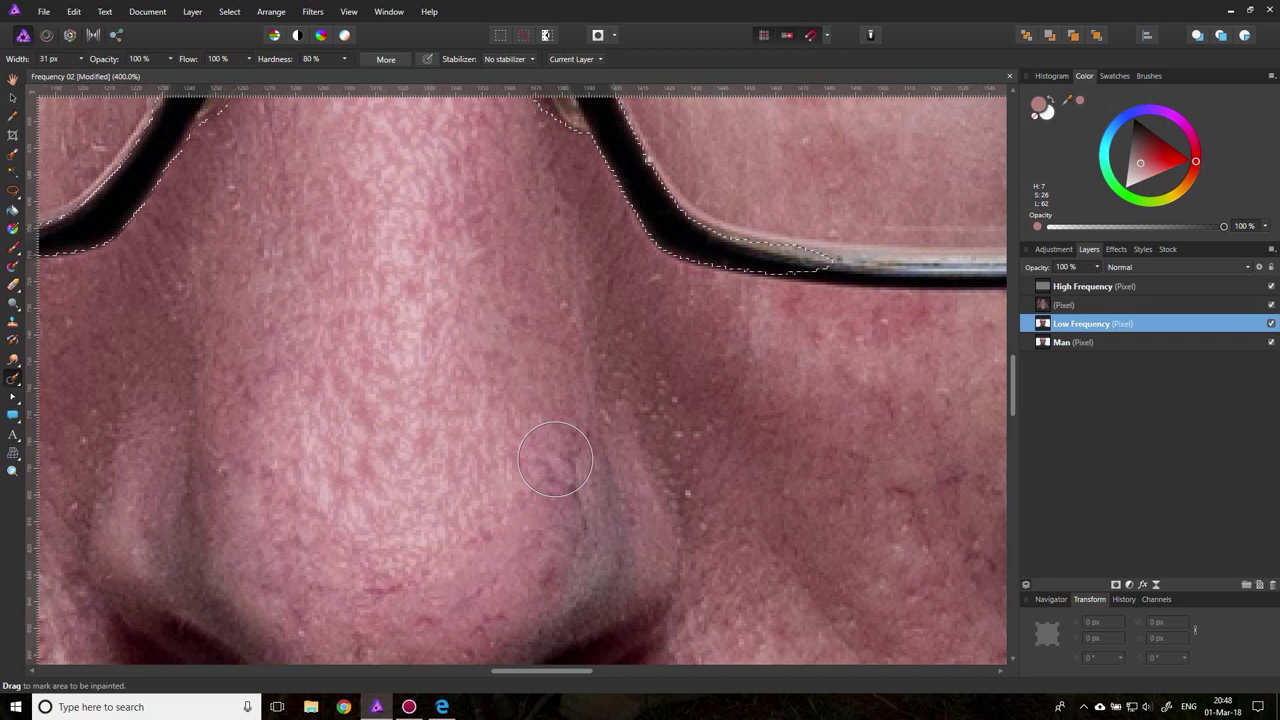
drag(557, 460, 563, 506)
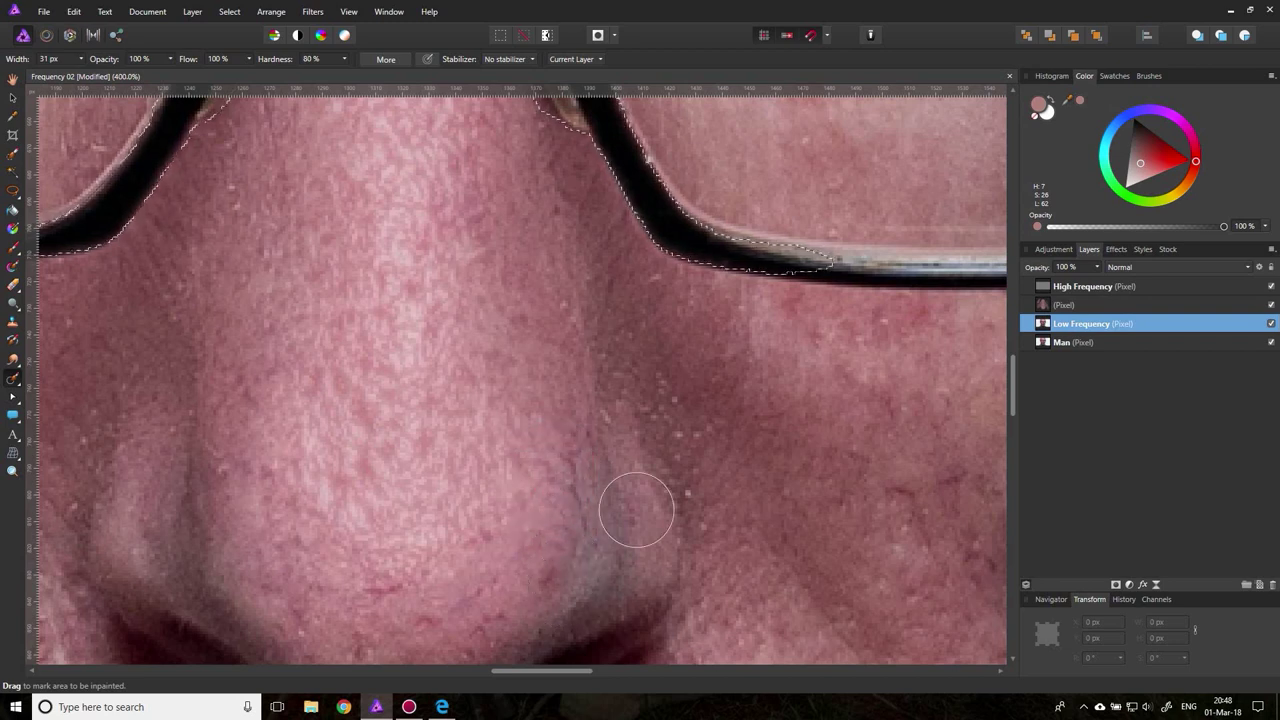
click(1046, 286)
mouse_move(568, 488)
mouse_down()
mouse_move(530, 440)
mouse_move(560, 535)
mouse_up()
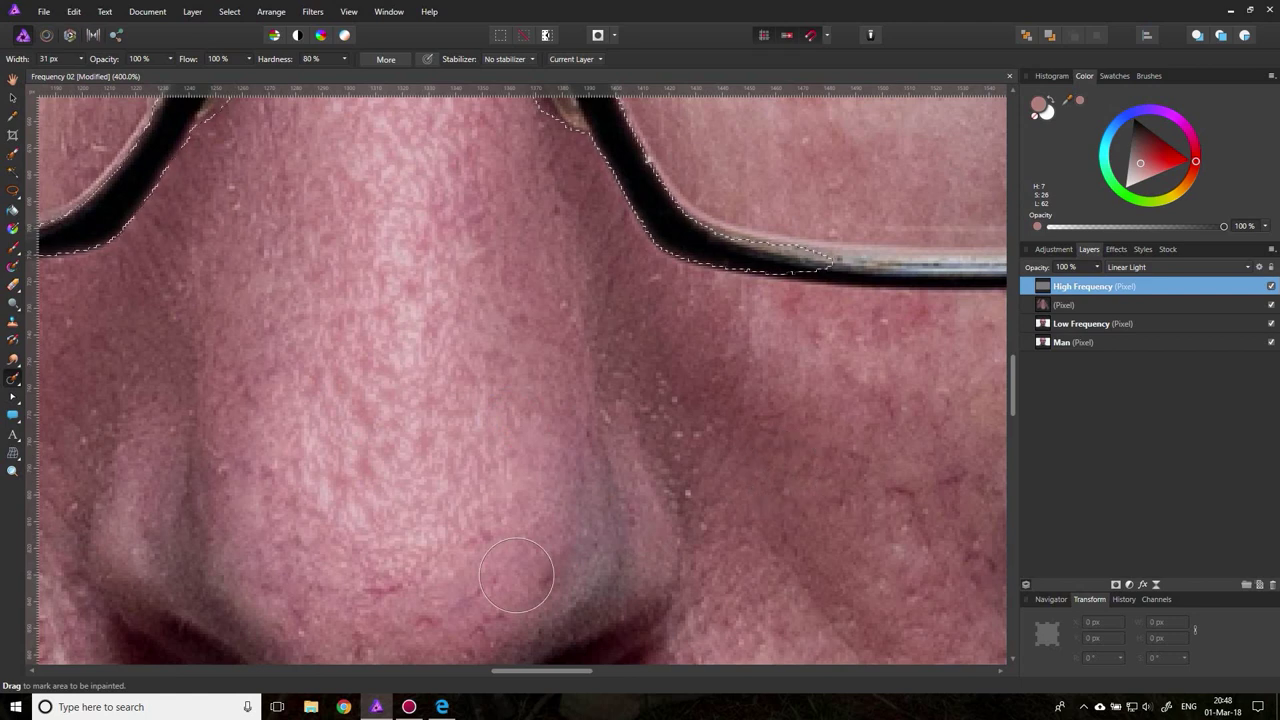
click(1046, 324)
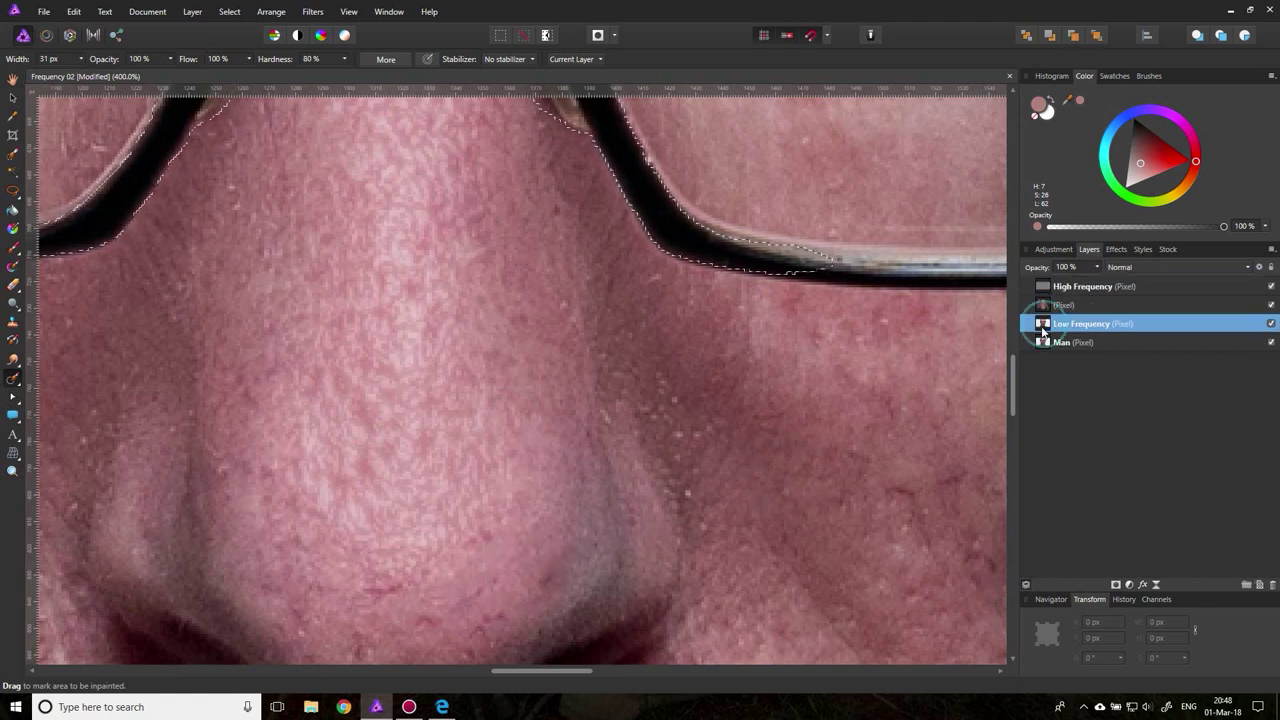
mouse_move(365, 590)
mouse_down()
mouse_move(403, 601)
mouse_move(524, 566)
mouse_up()
click(1041, 286)
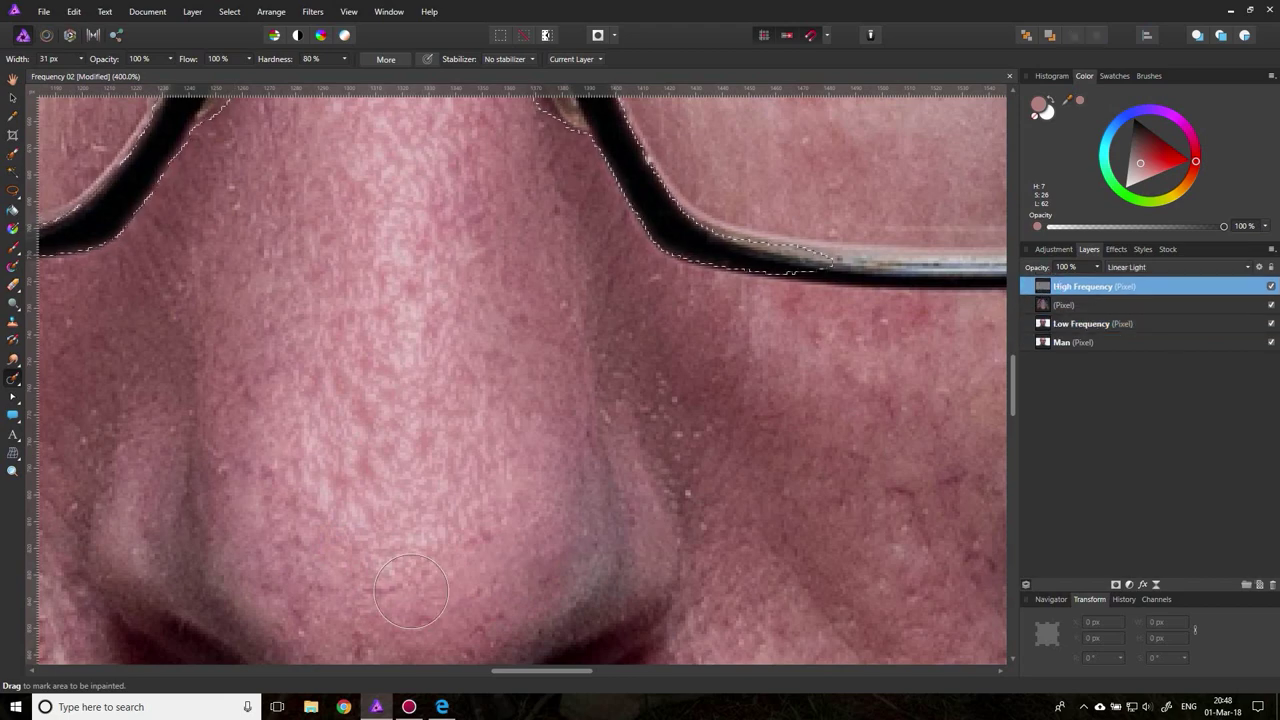
mouse_move(345, 598)
mouse_down()
mouse_move(446, 596)
mouse_move(505, 585)
mouse_up()
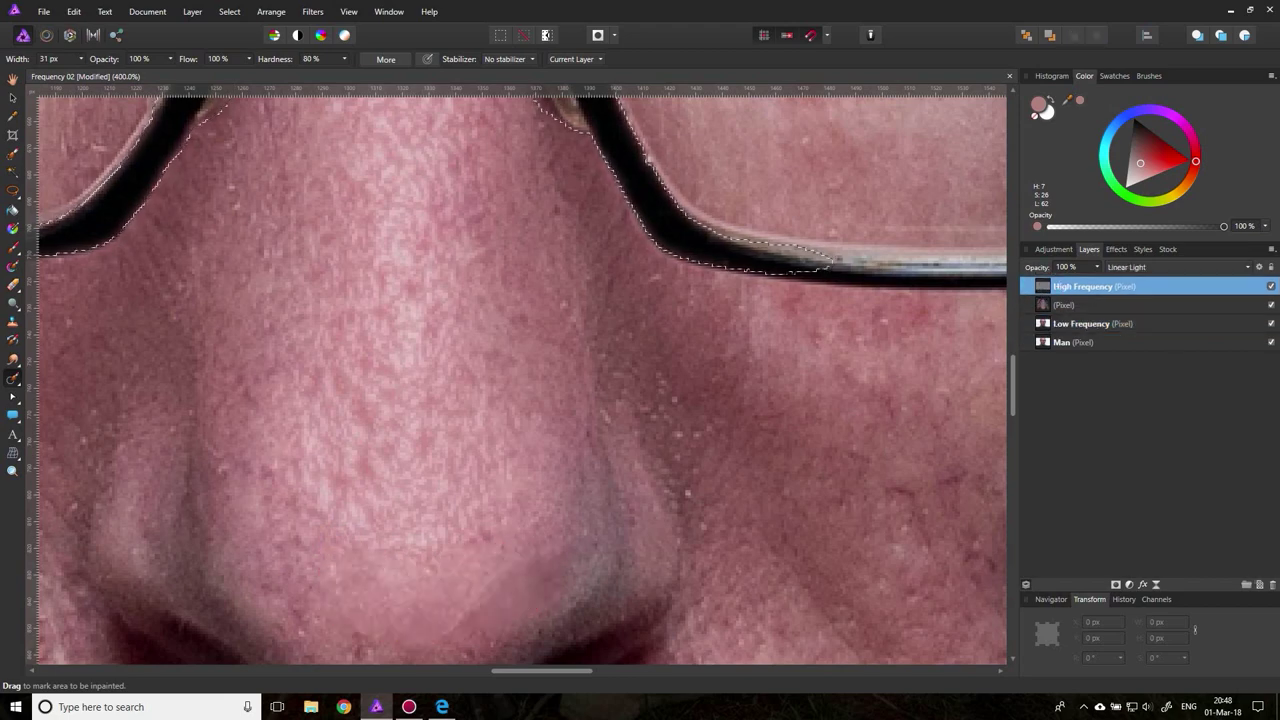
- Inpaint the nose bridge mark on Low and High Frequency layers, then fit the portrait in view
scroll(517, 381, down, 4)
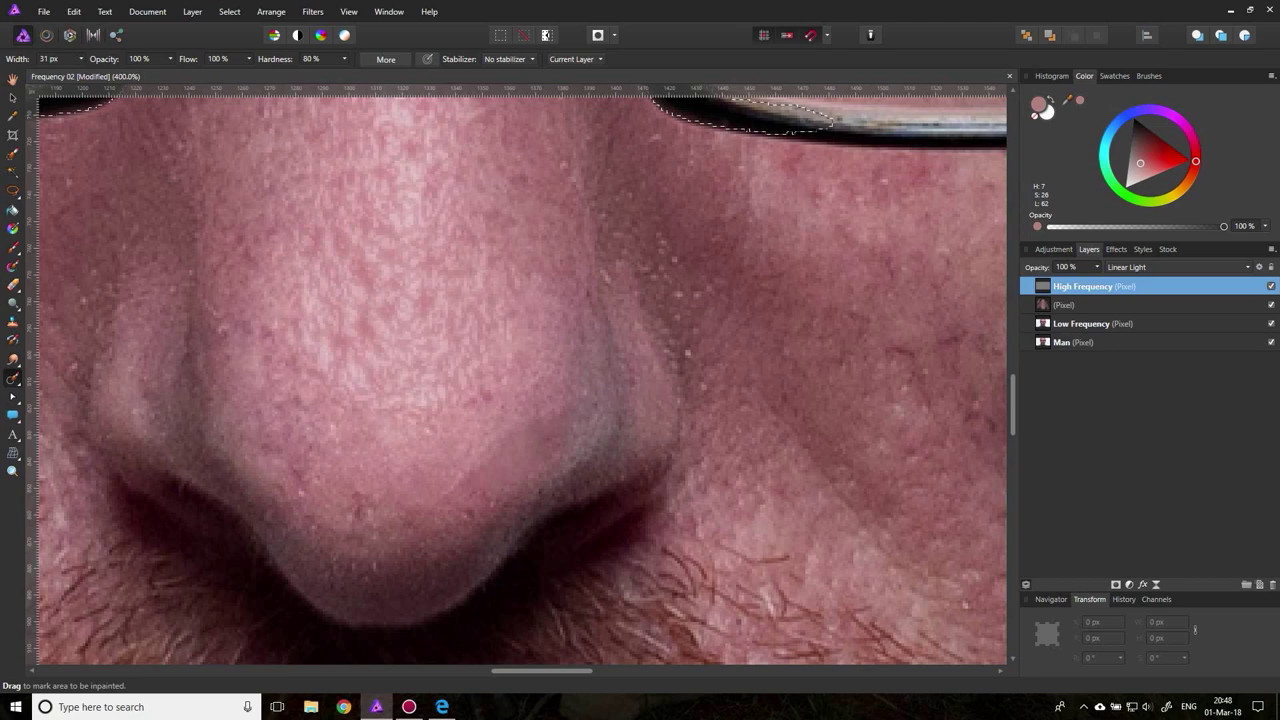
scroll(517, 375, up, 15)
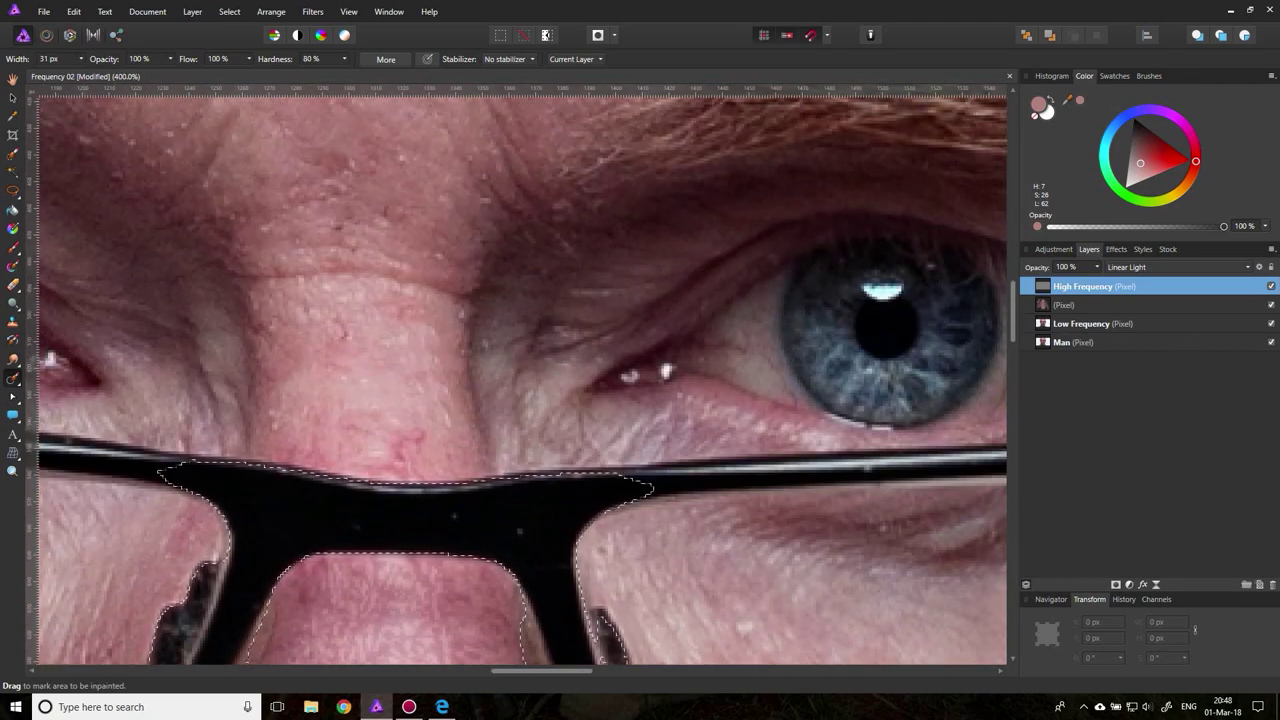
click(1140, 323)
mouse_move(420, 435)
mouse_down()
mouse_move(365, 435)
mouse_move(330, 415)
mouse_move(339, 331)
mouse_up()
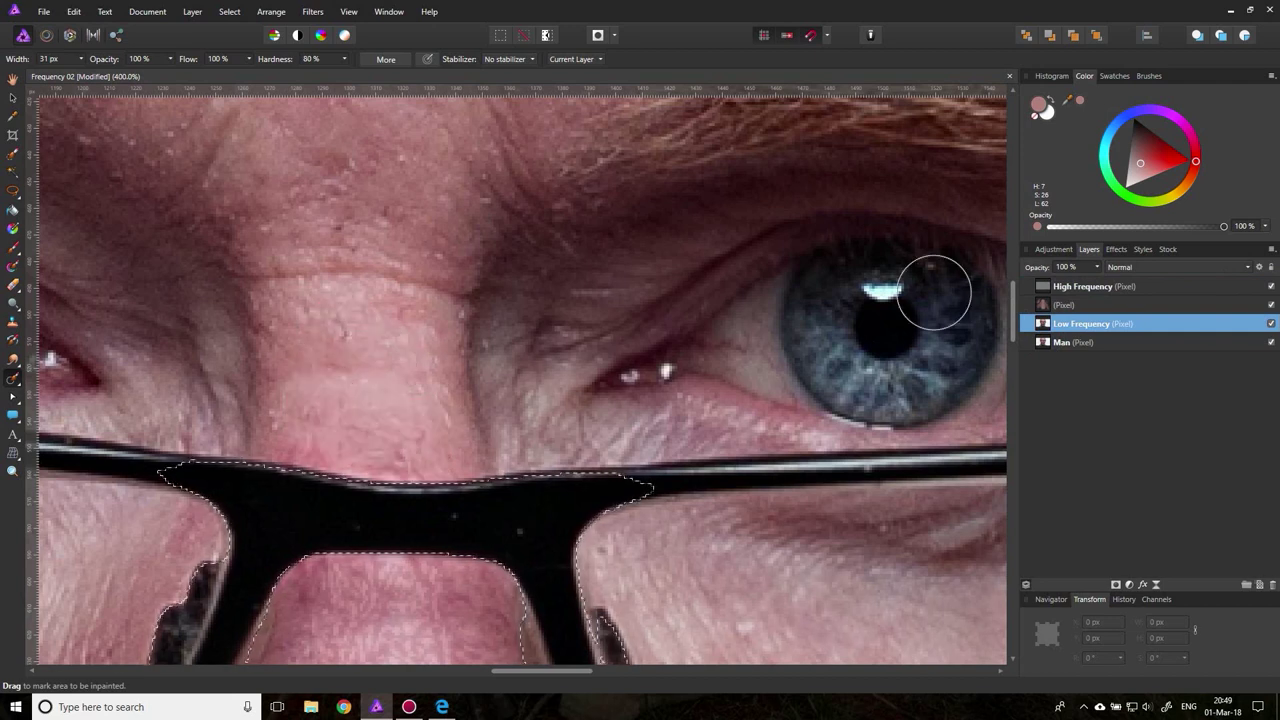
click(1043, 291)
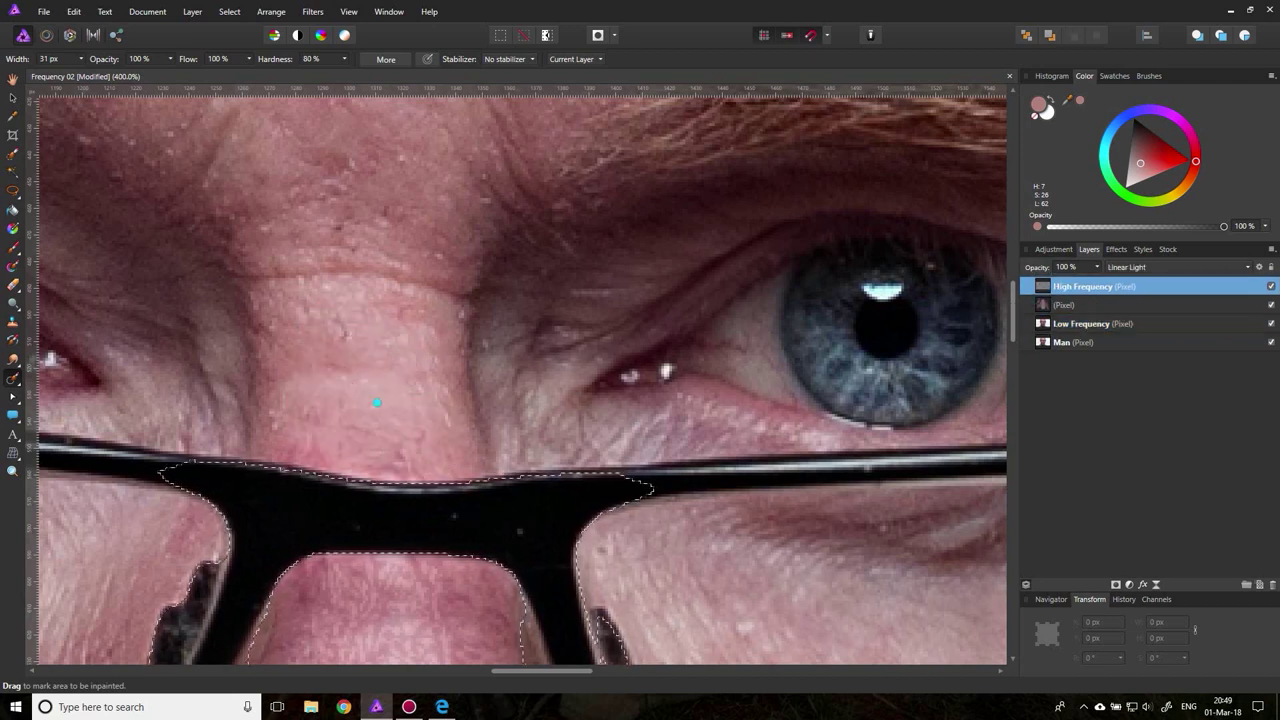
mouse_move(432, 445)
mouse_down()
mouse_move(322, 398)
mouse_move(343, 340)
mouse_up()
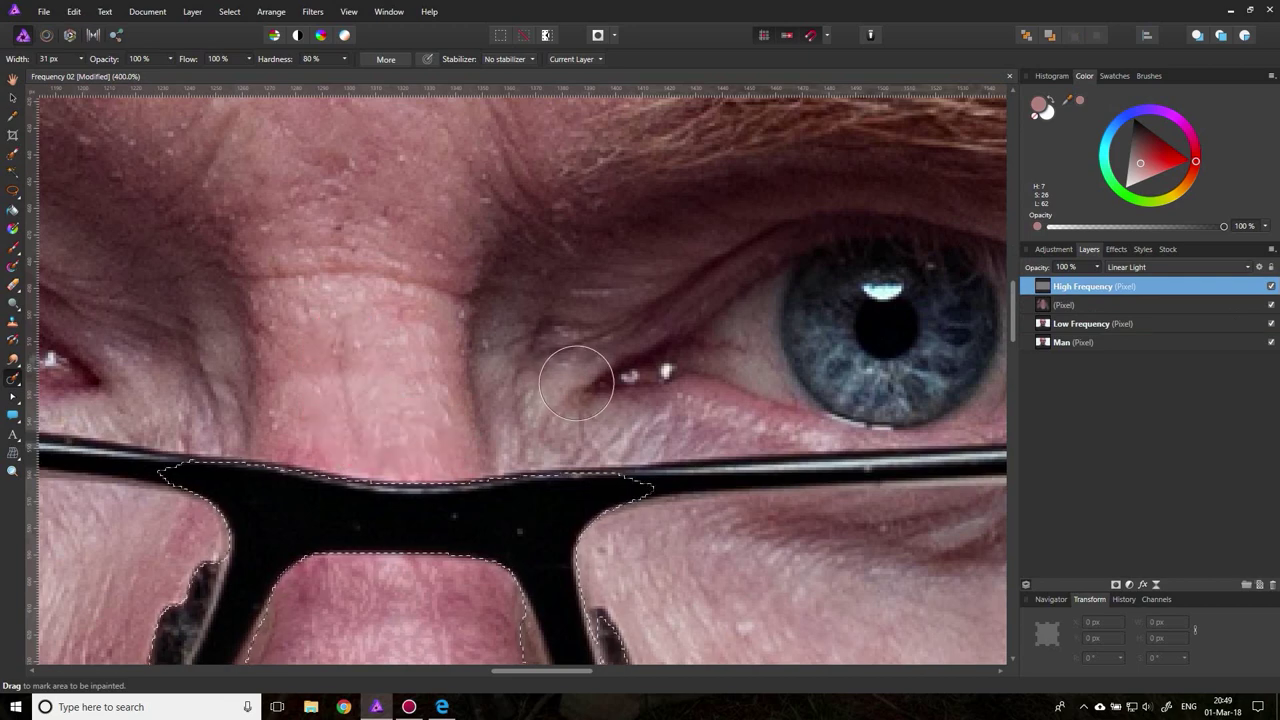
key(ctrl+0)
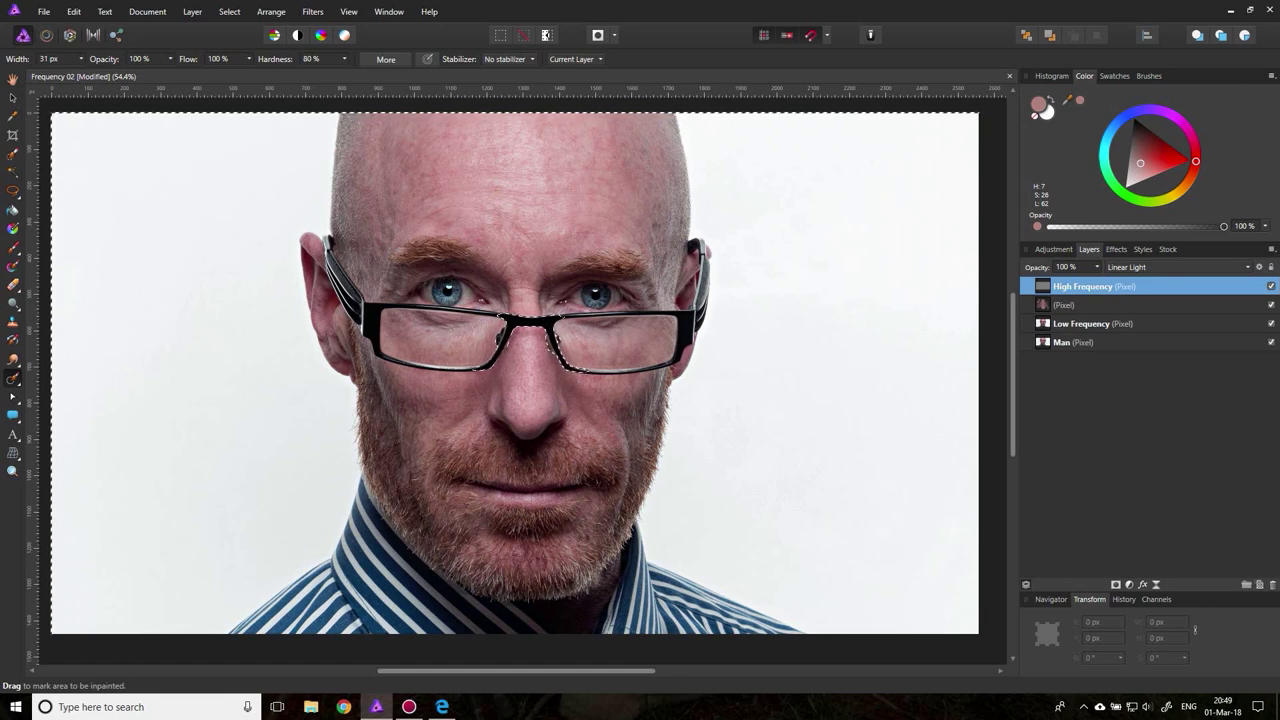
- Deselect the glasses-frame selection with Ctrl+D
key(ctrl+d)
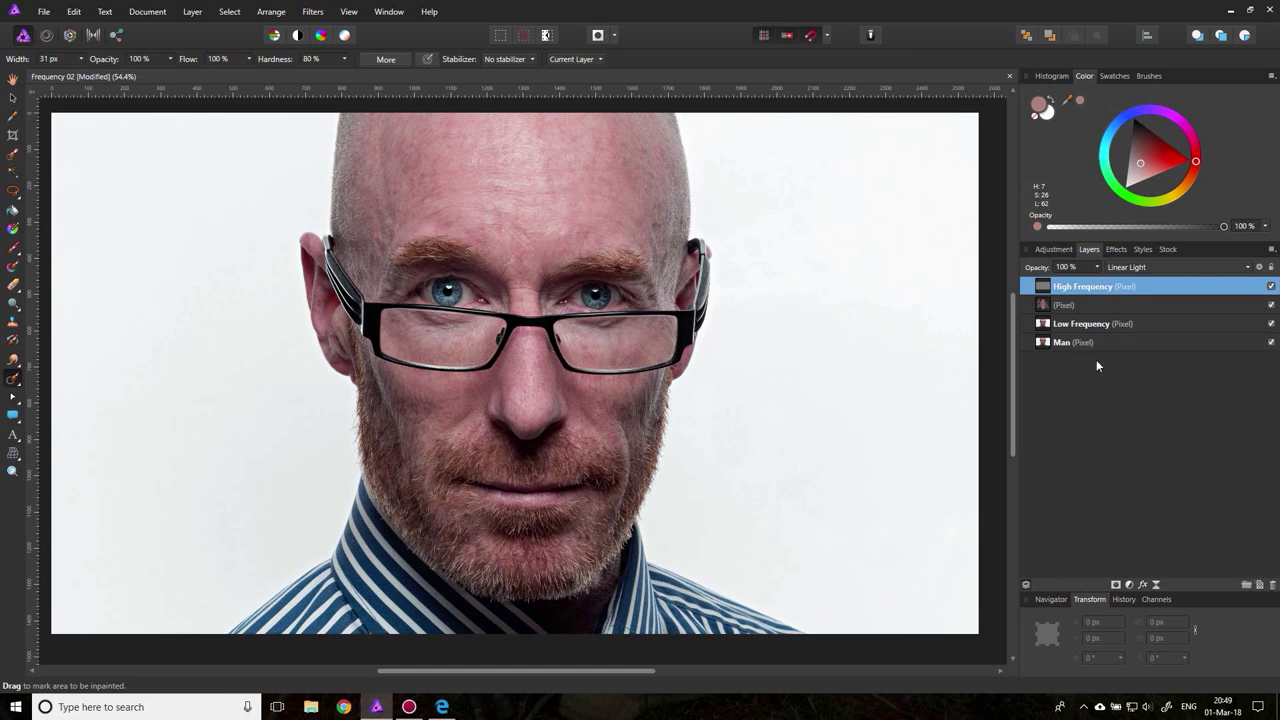
- Group High Frequency, Pixel and Low Frequency layers, toggle the group to compare, leaving it hidden
shift+click(1079, 324)
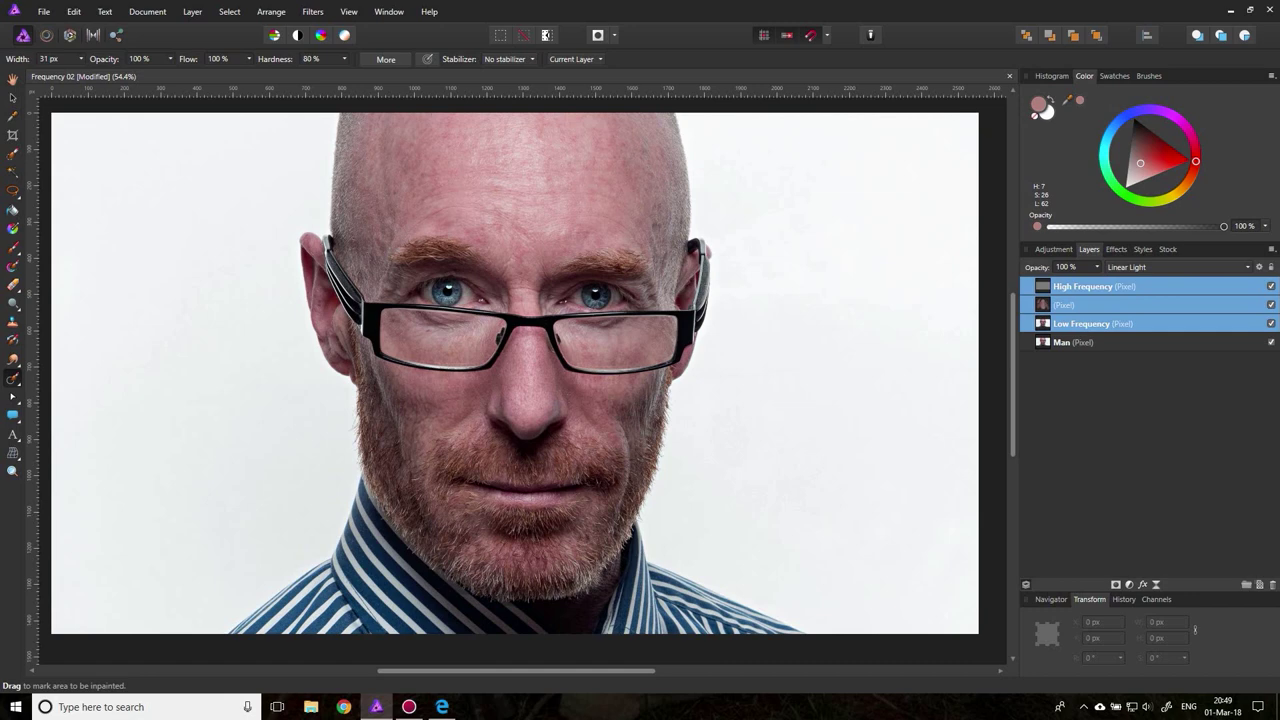
key(ctrl+g)
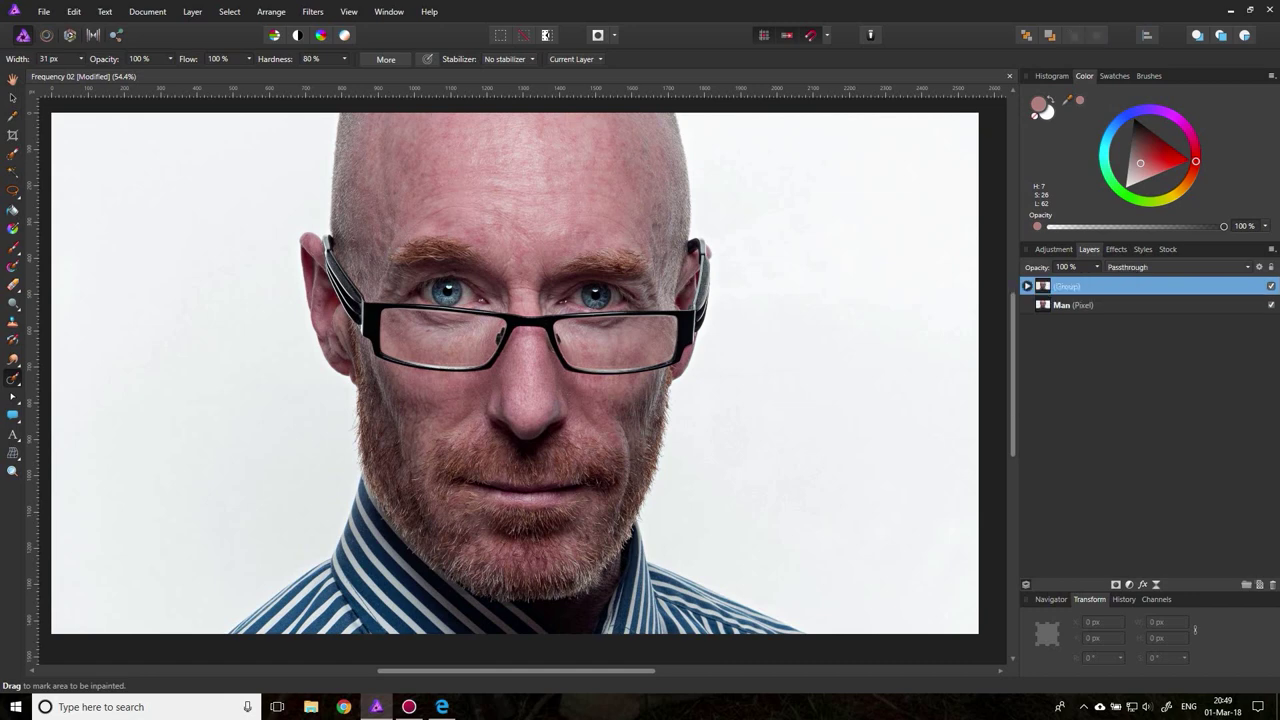
click(1271, 286)
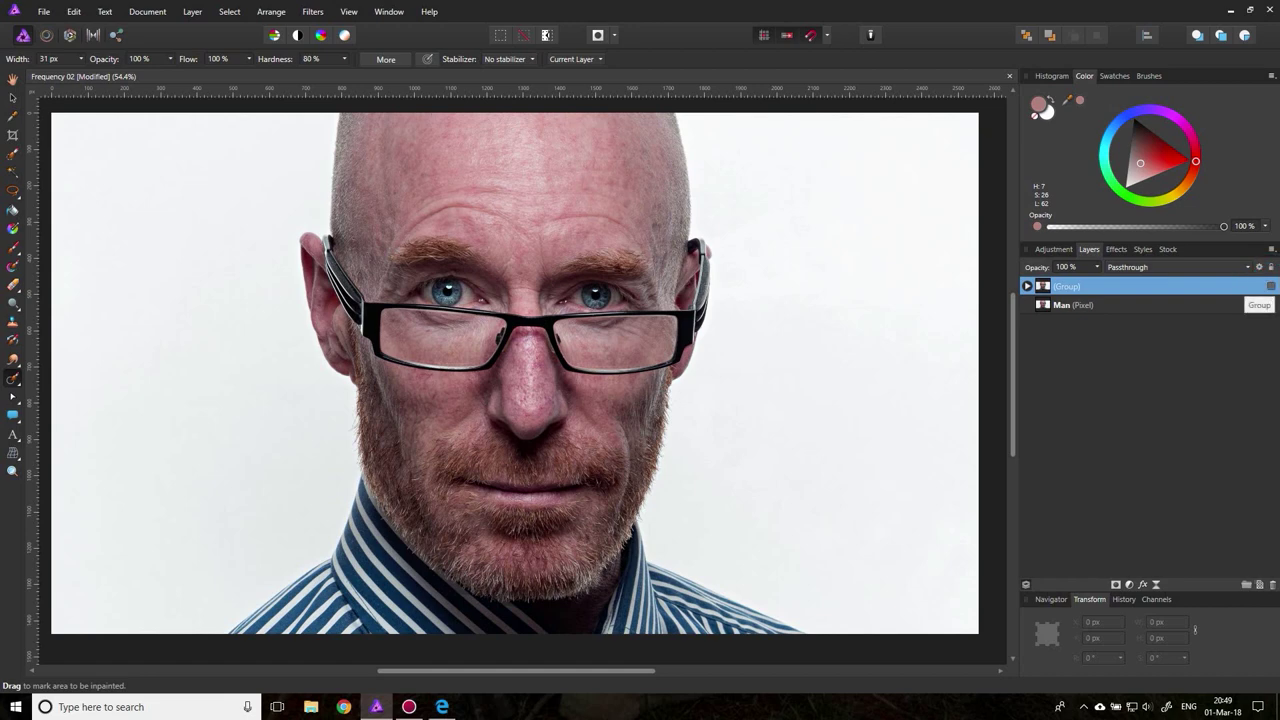
click(1271, 286)
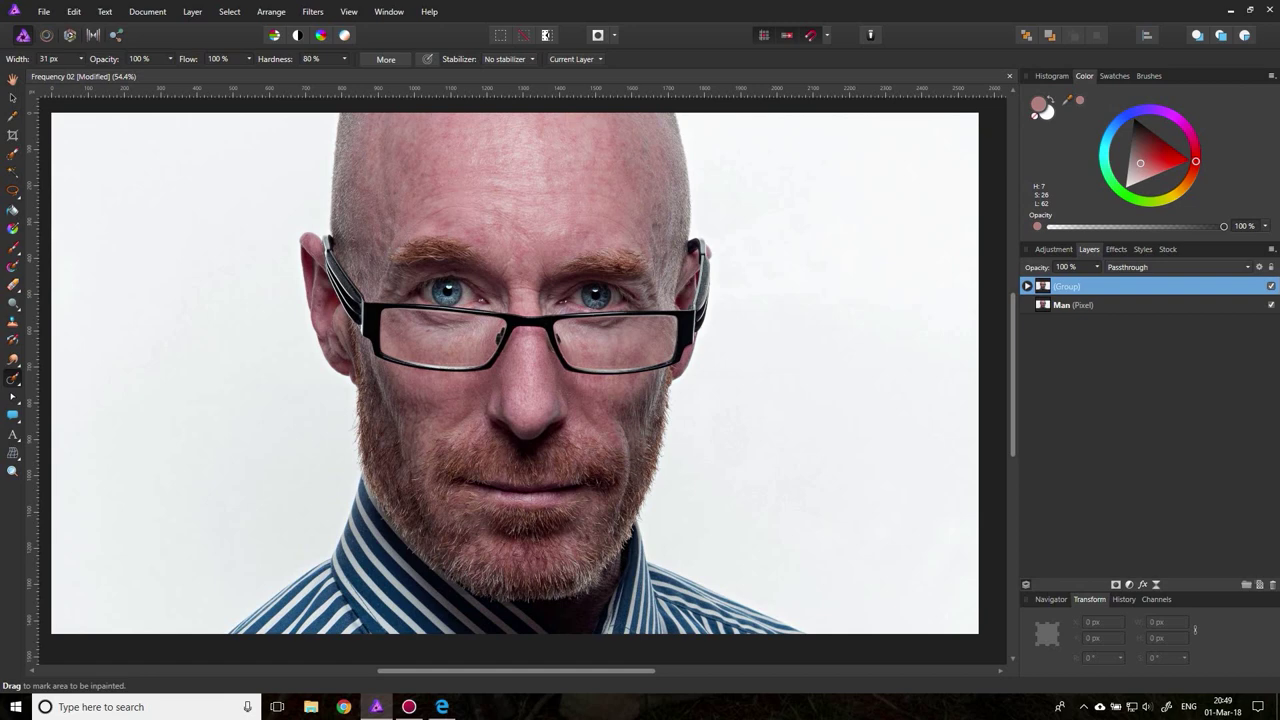
click(1271, 286)
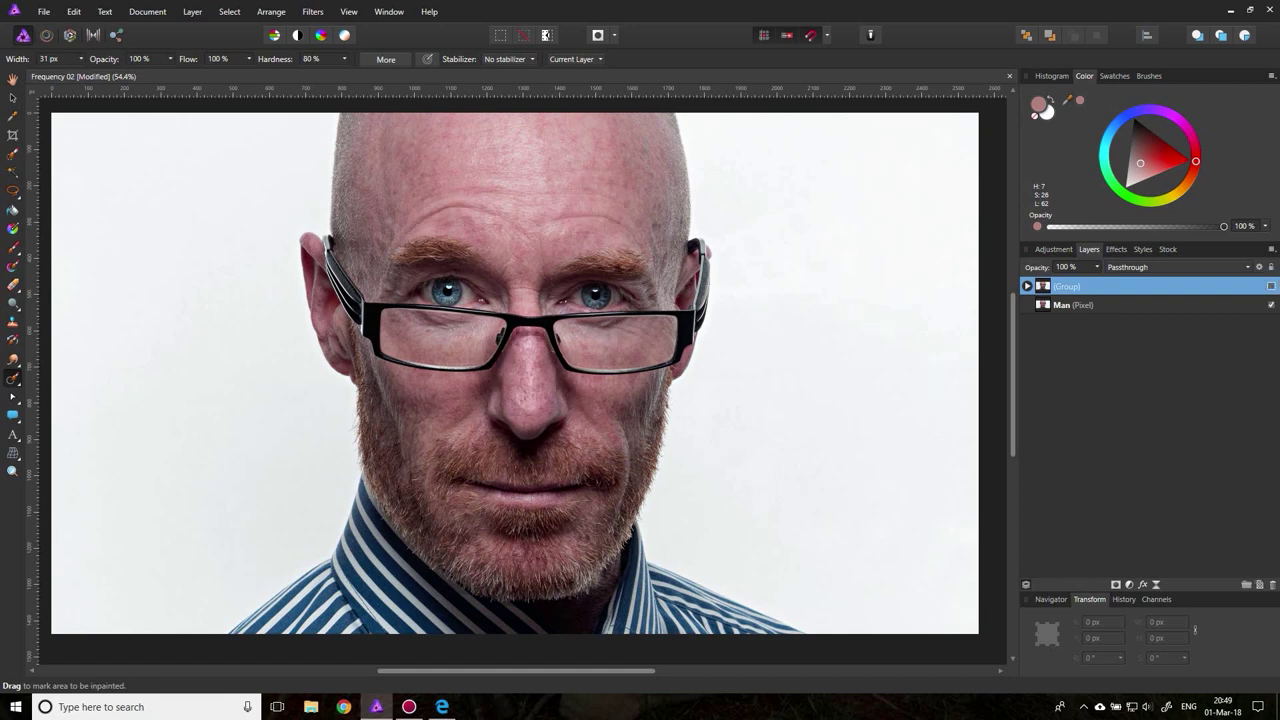
click(1271, 286)
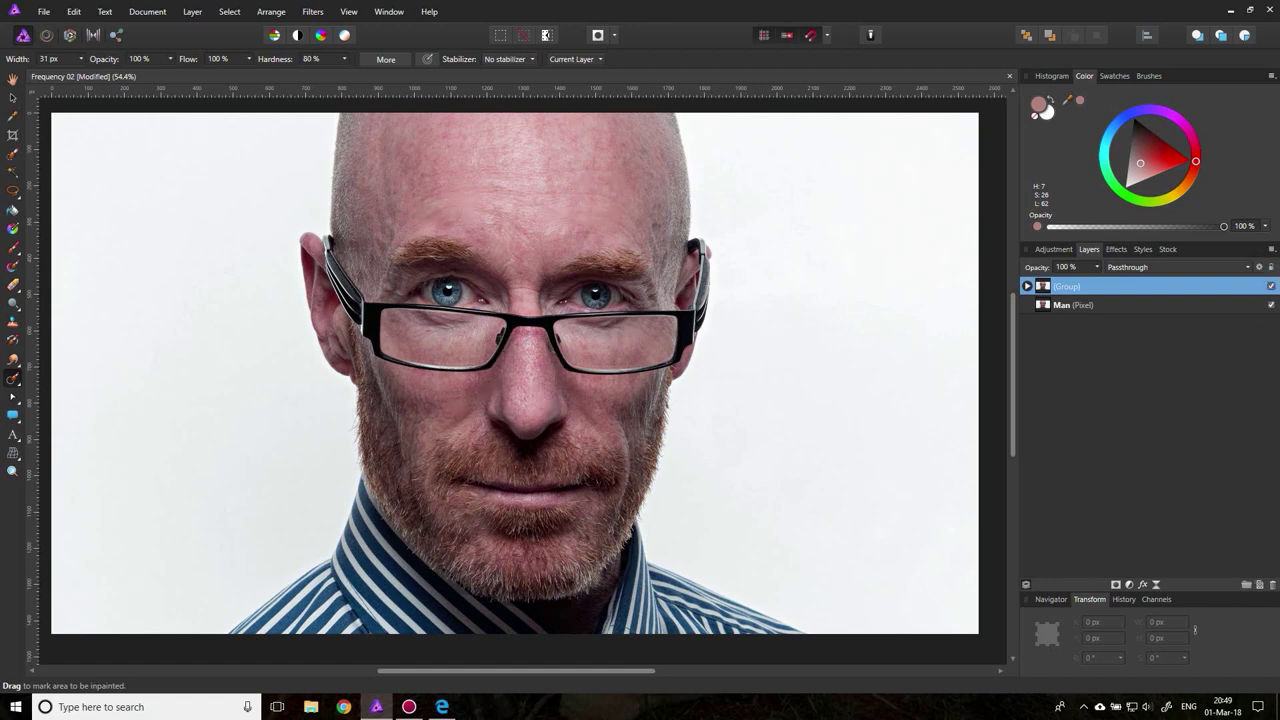
click(1271, 286)
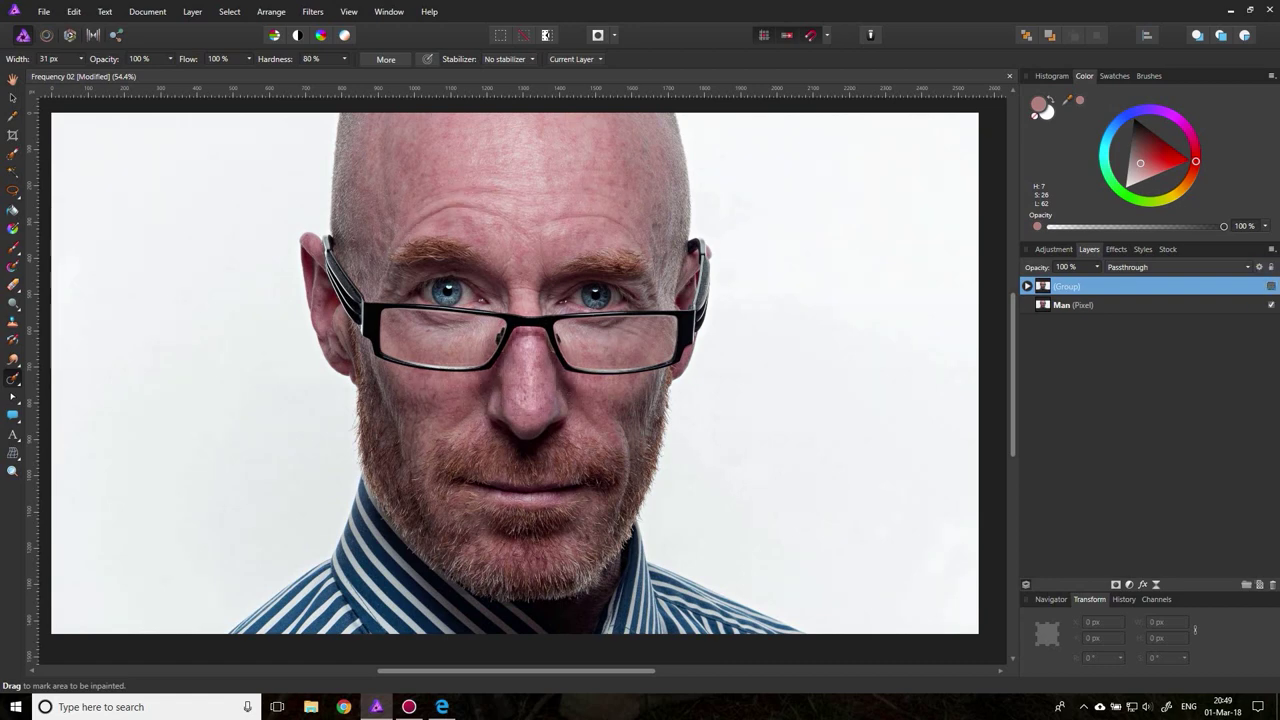
- Zoom in on the nose and glasses and back out, then toggle the retouch group back on
click(12, 471)
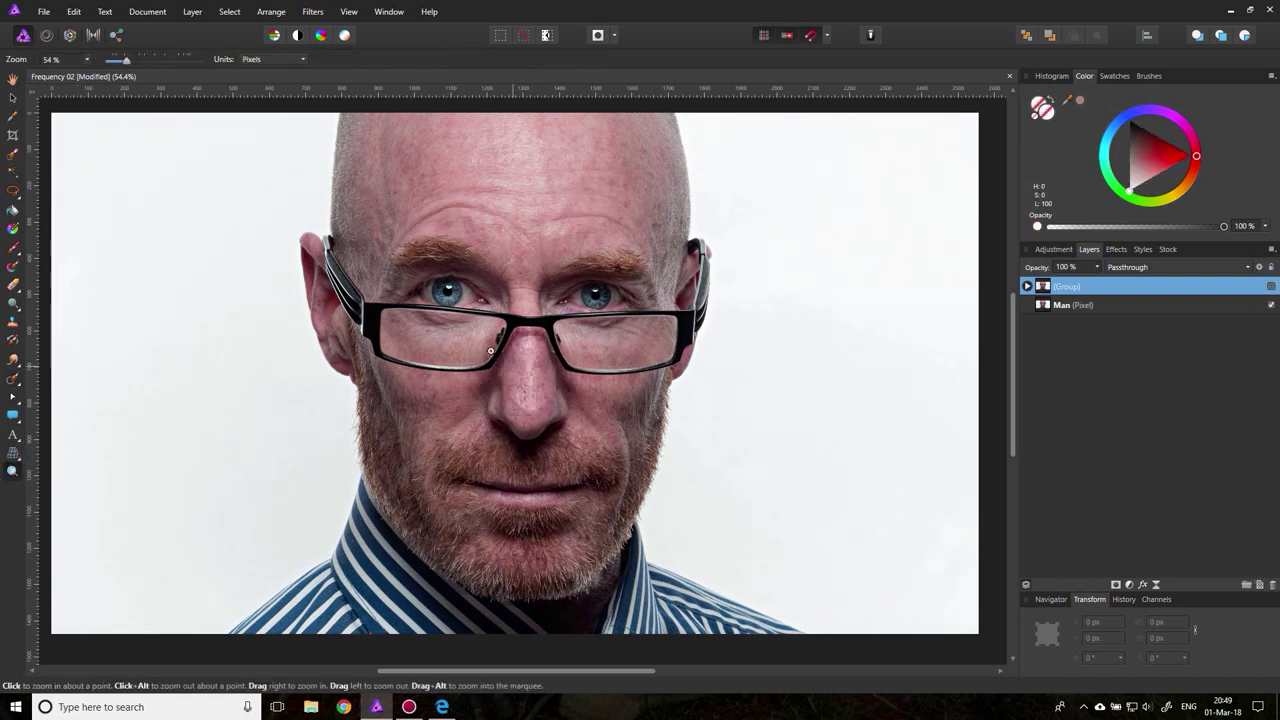
drag(538, 357, 600, 357)
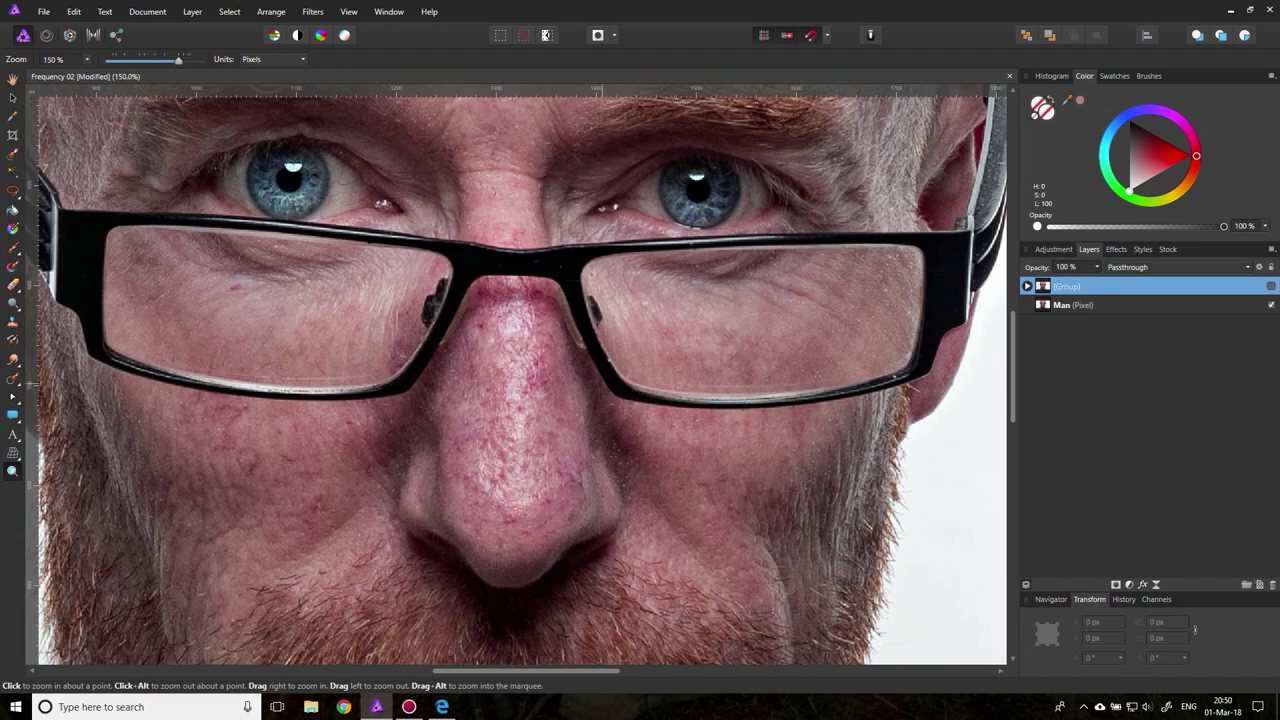
alt+click(572, 341)
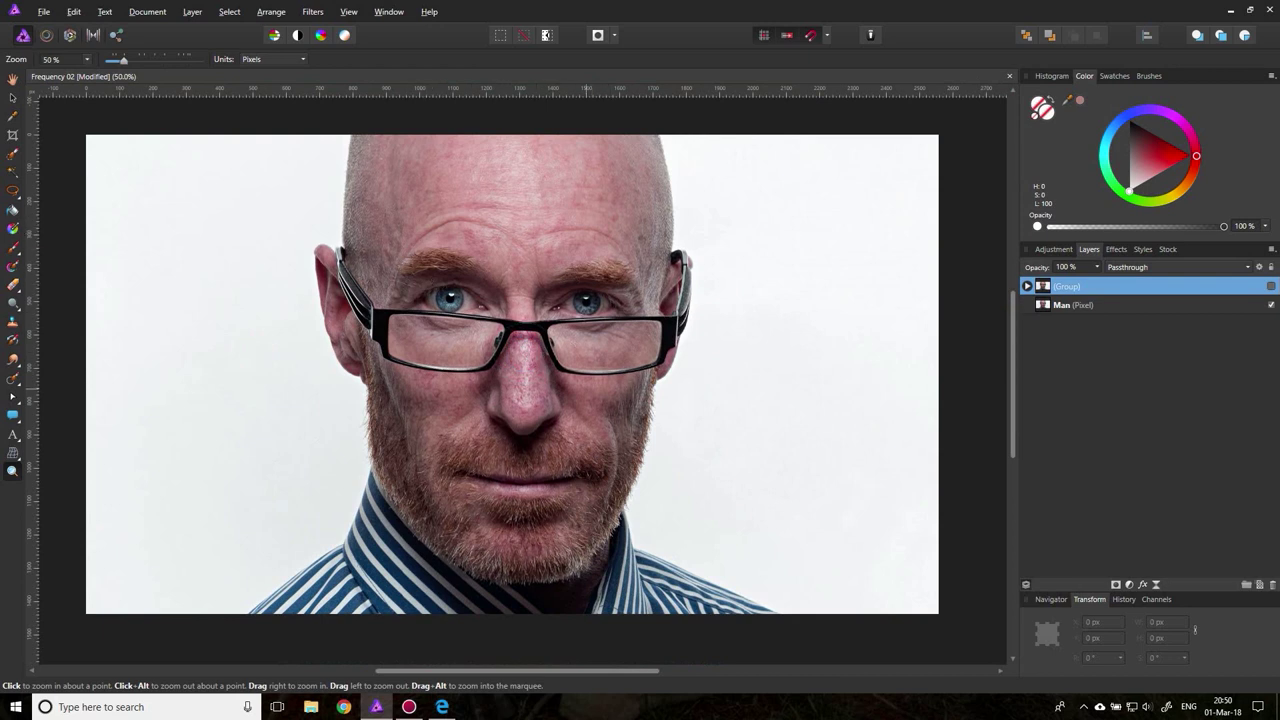
click(1271, 286)
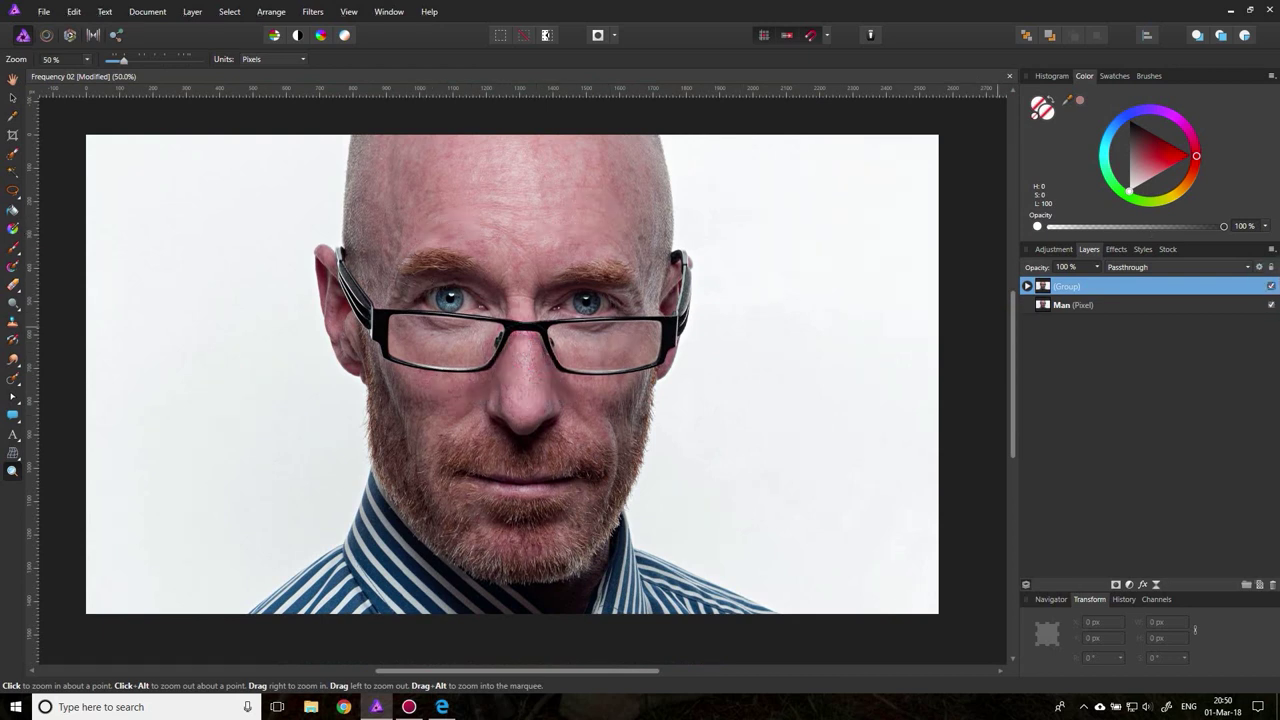
click(1271, 286)
click(1271, 286)
scroll(484, 385, up, 1)
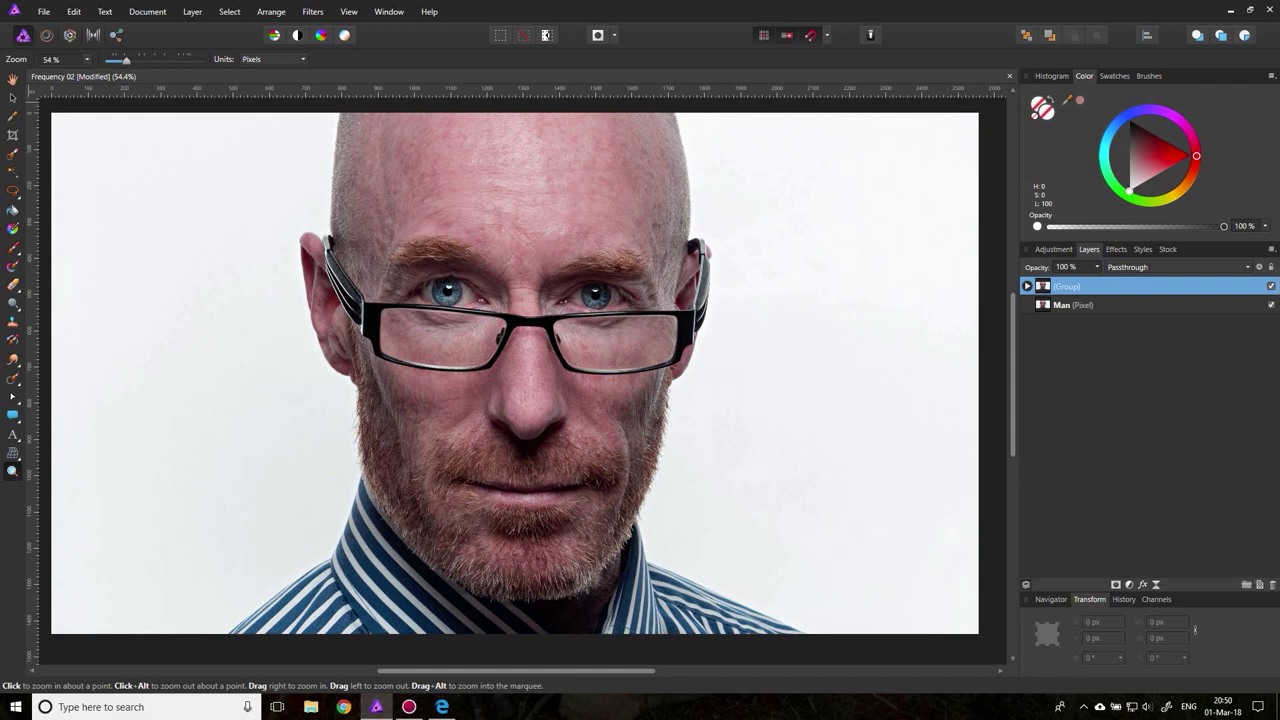
- Switch to the Move tool, expand and collapse the group, then bring the Patreon browser page forward
key(v)
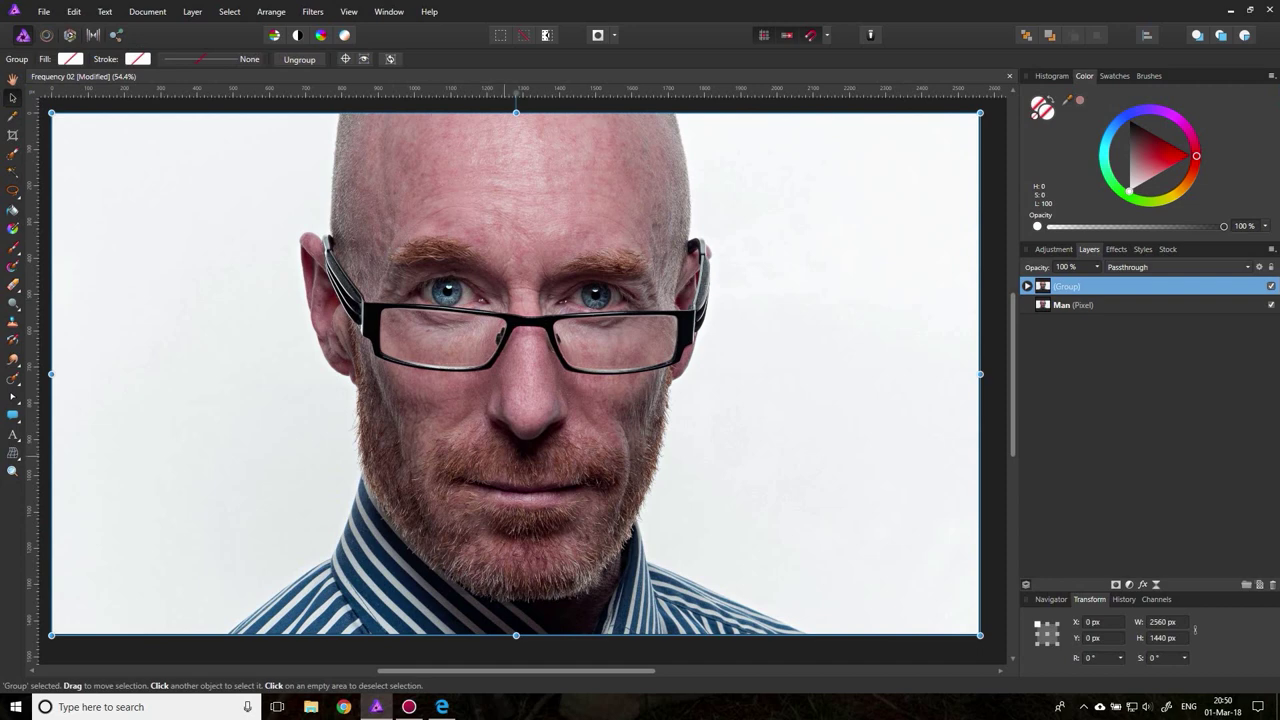
click(1026, 286)
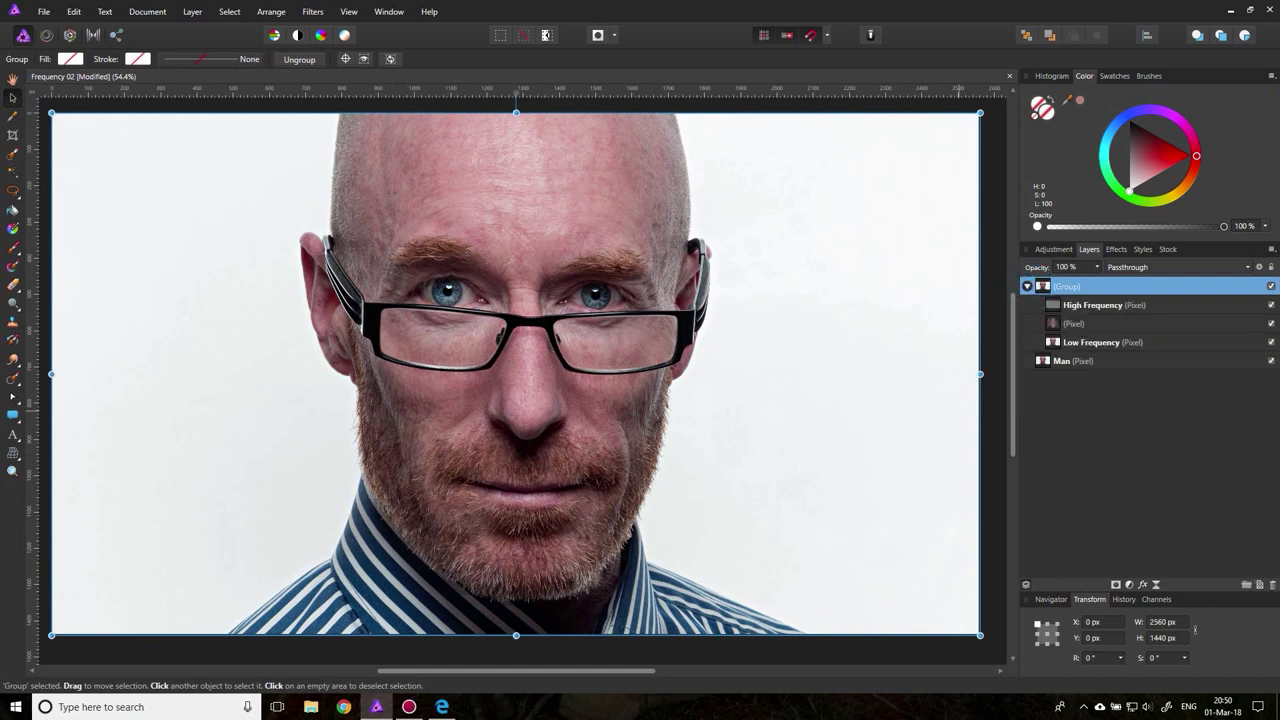
click(1026, 286)
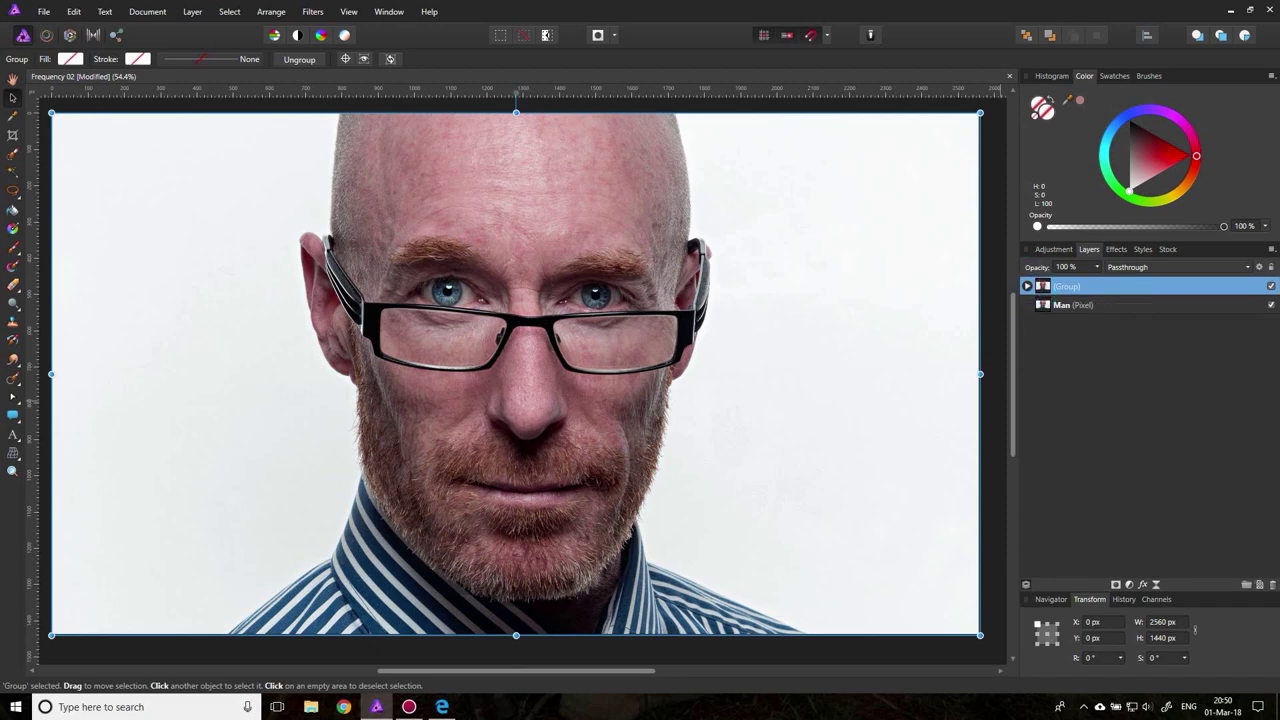
click(442, 706)
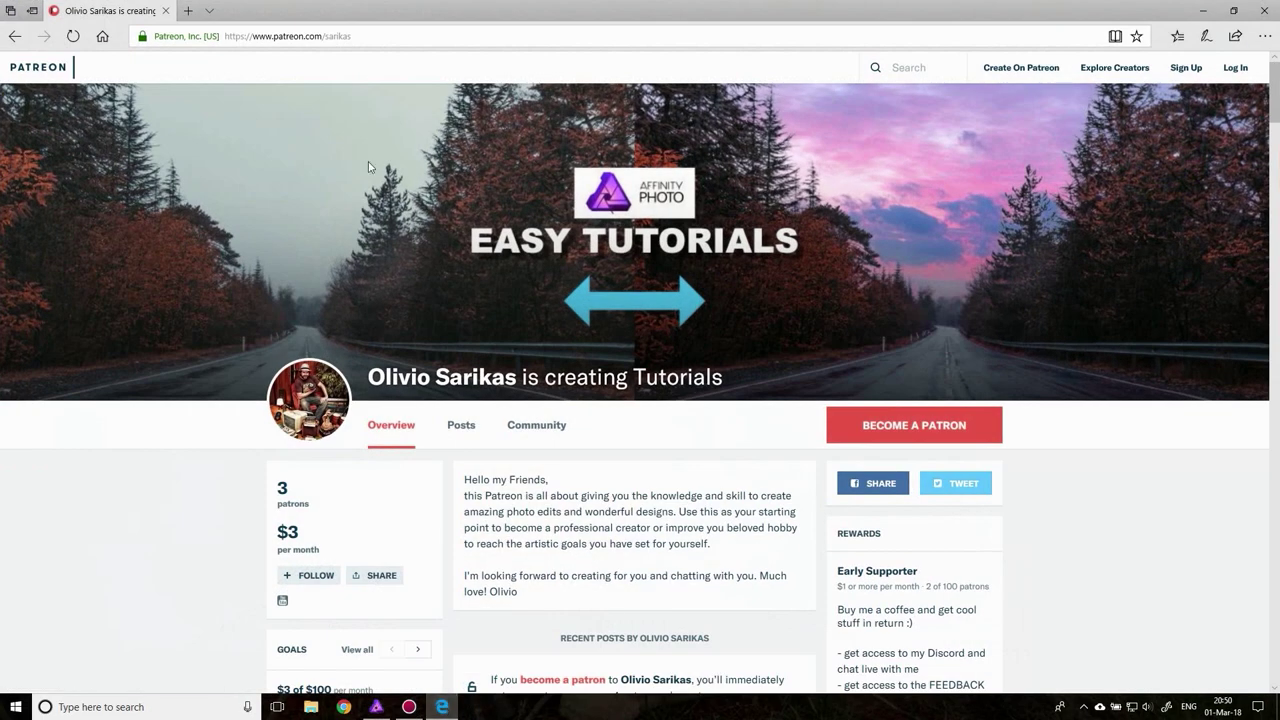
scroll(455, 500, down, 4)
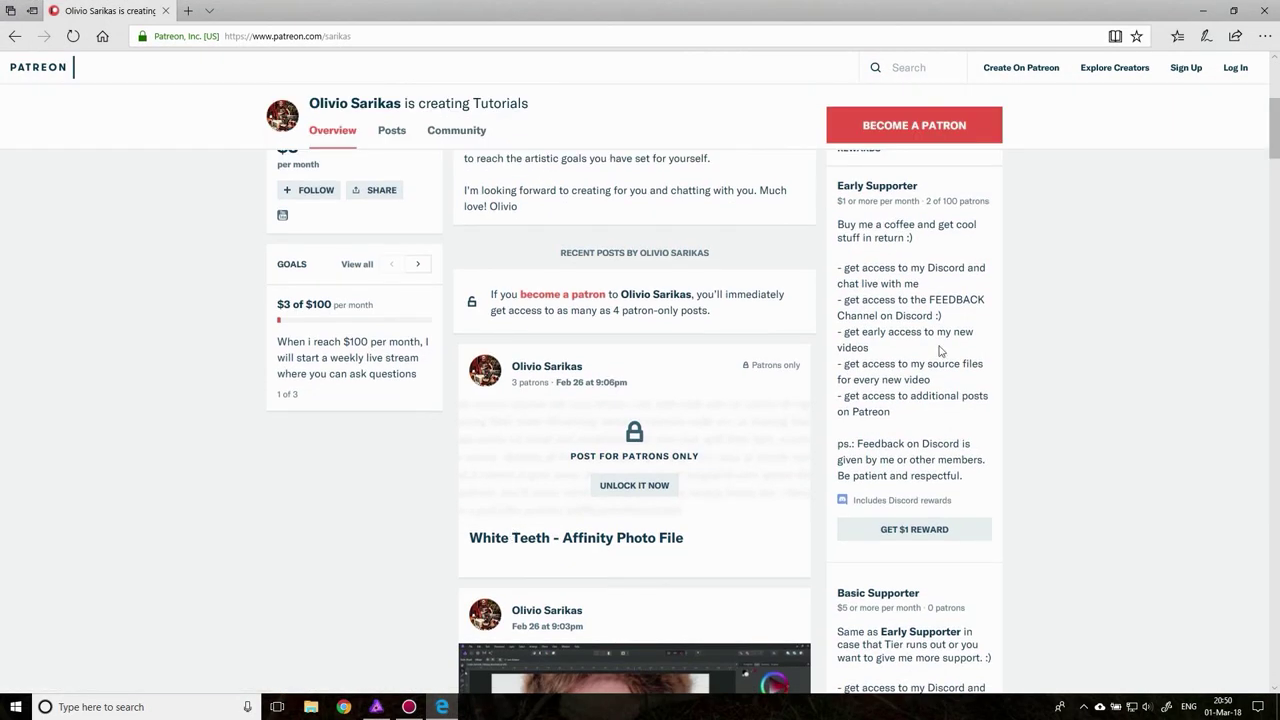
scroll(940, 350, up, 4)
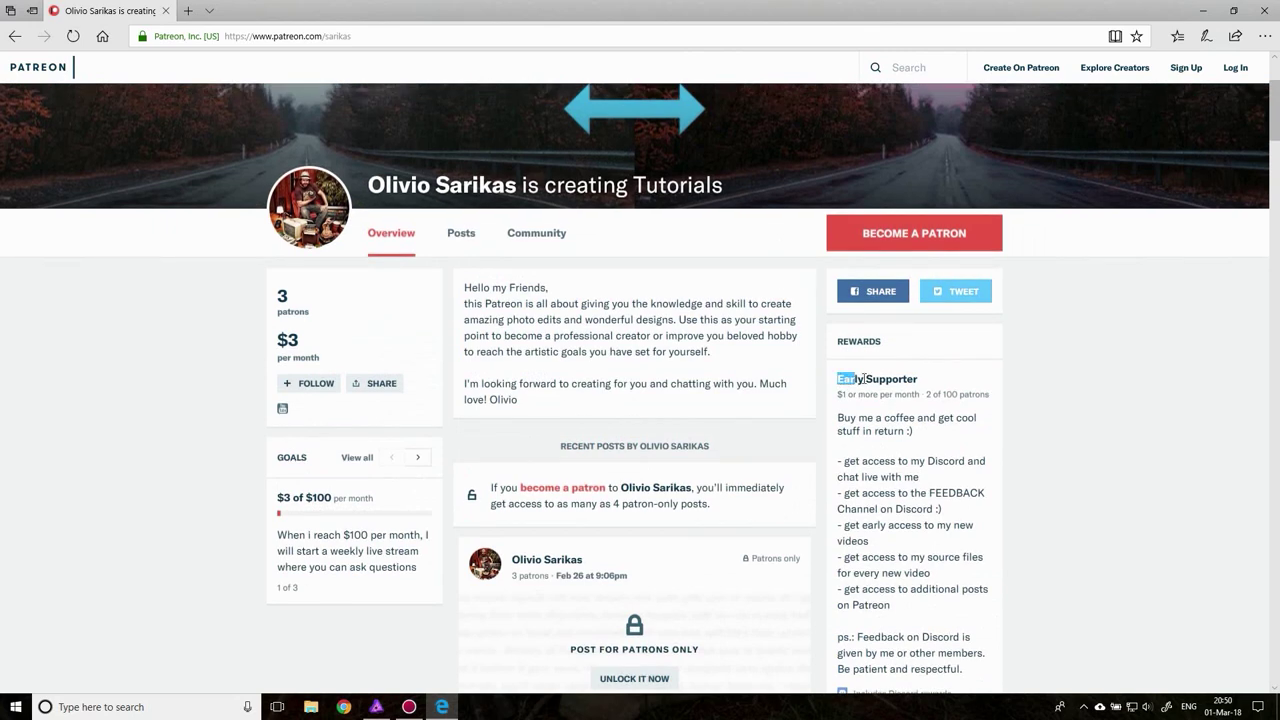
drag(840, 379, 934, 395)
scroll(935, 400, down, 3)
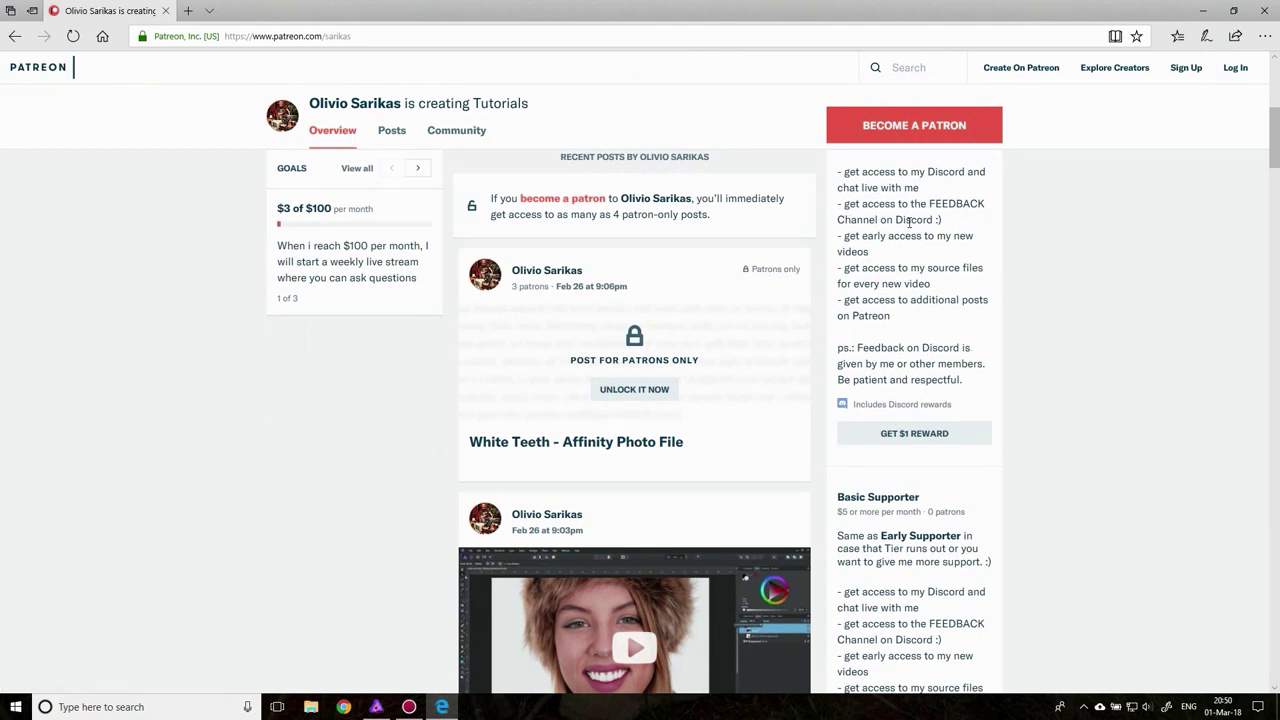
double_click(912, 221)
scroll(975, 320, up, 3)
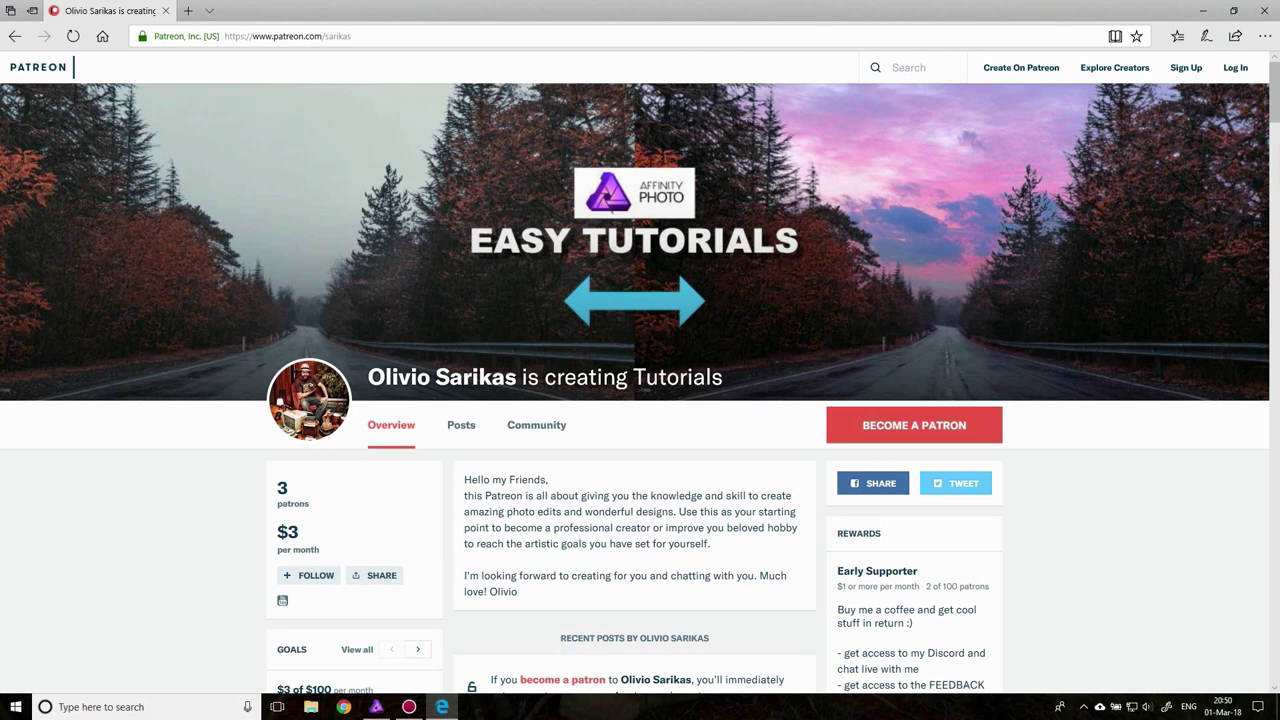
scroll(914, 330, down, 1)
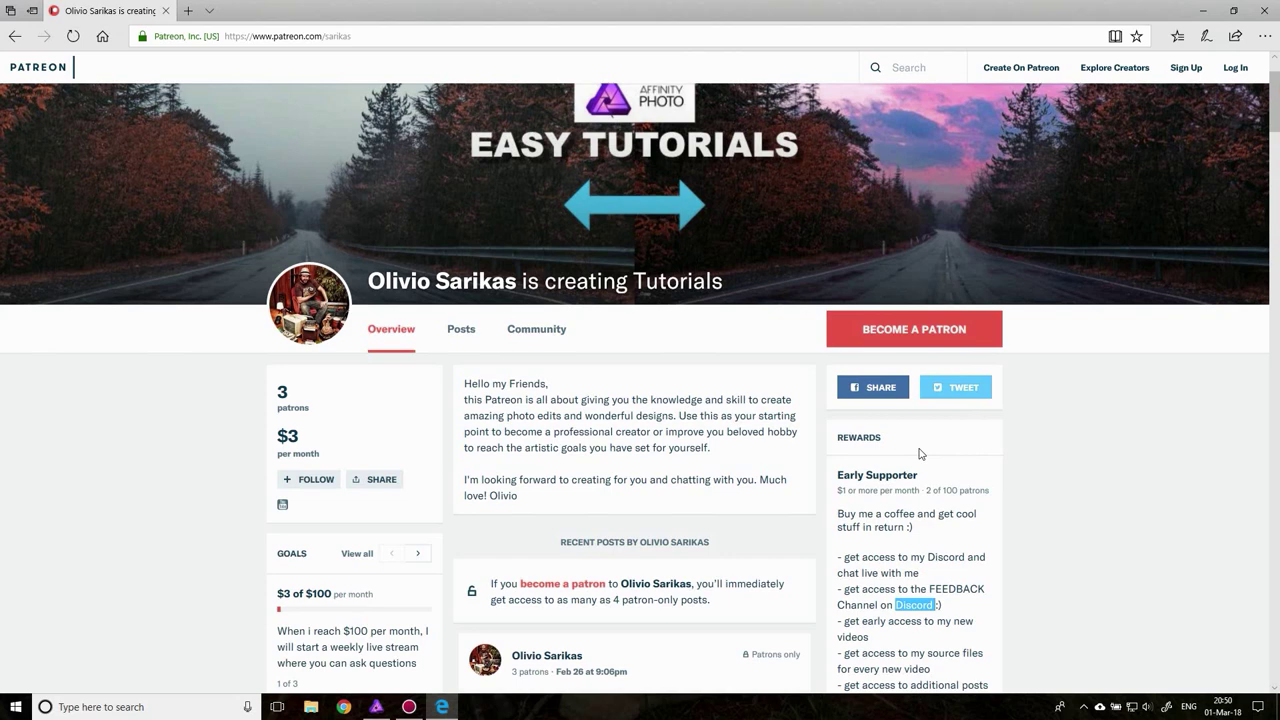
scroll(916, 452, down, 1)
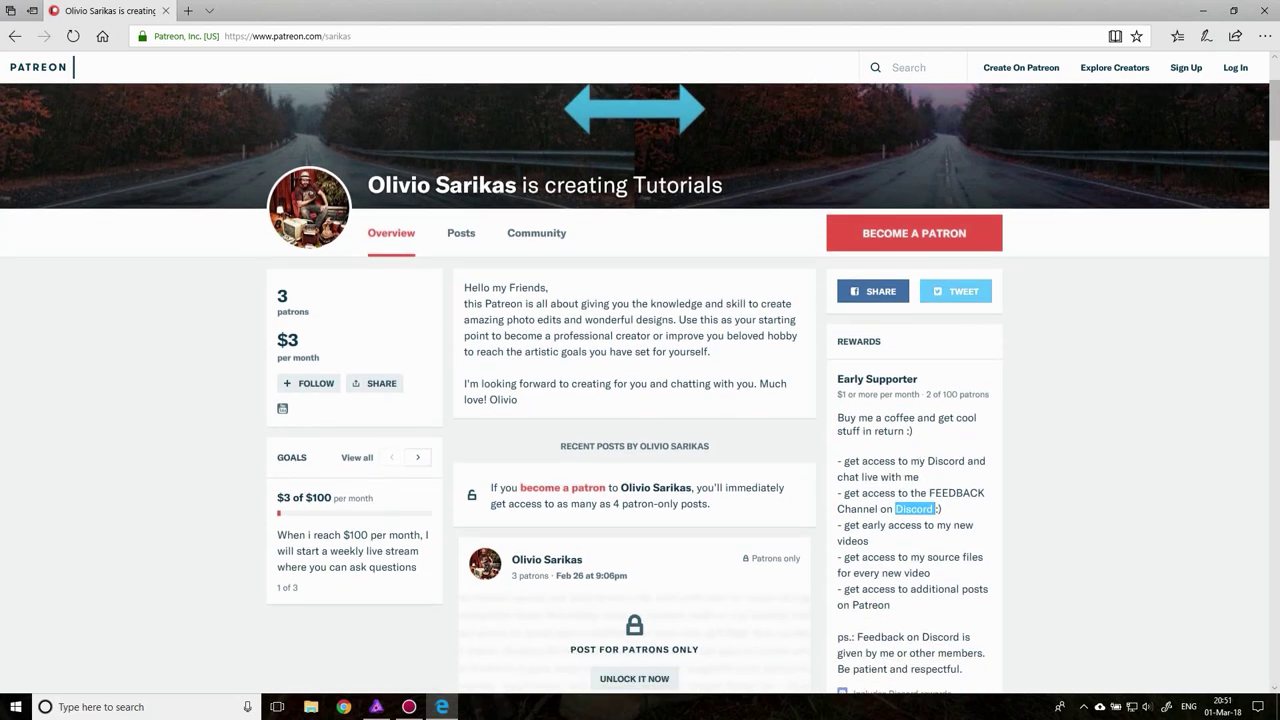
scroll(905, 440, up, 2)
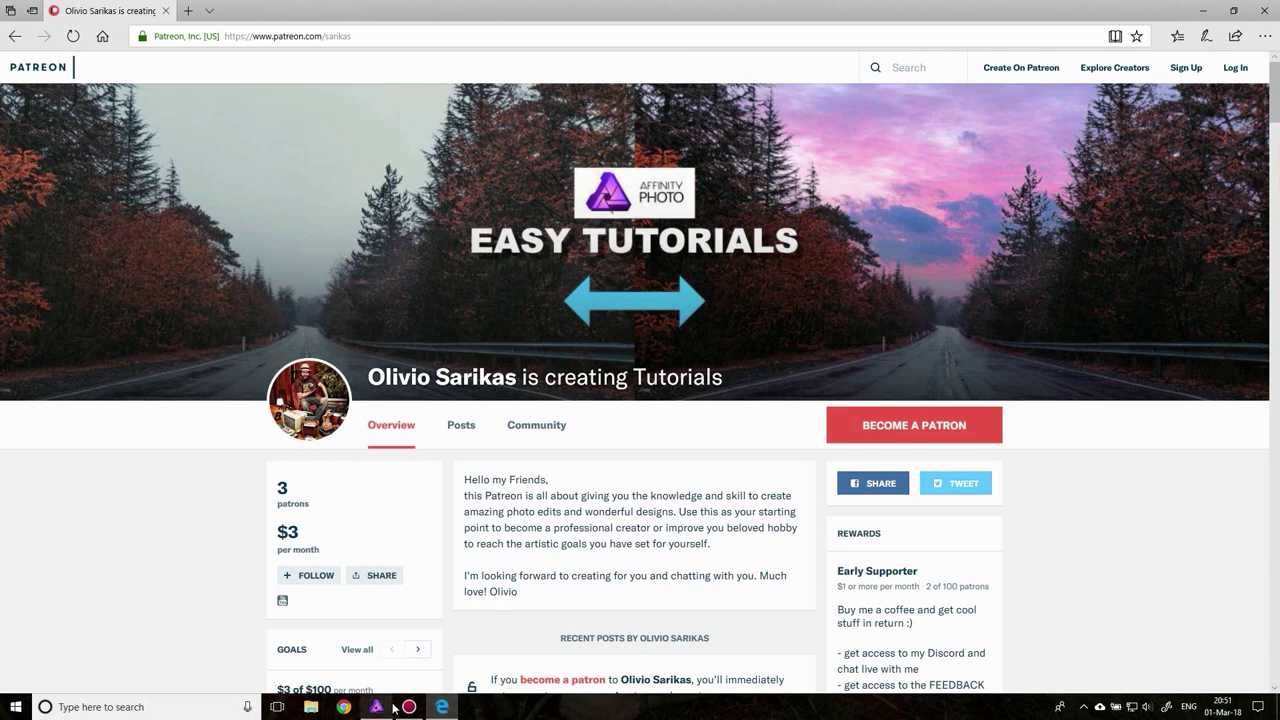
mouse_move(409, 707)
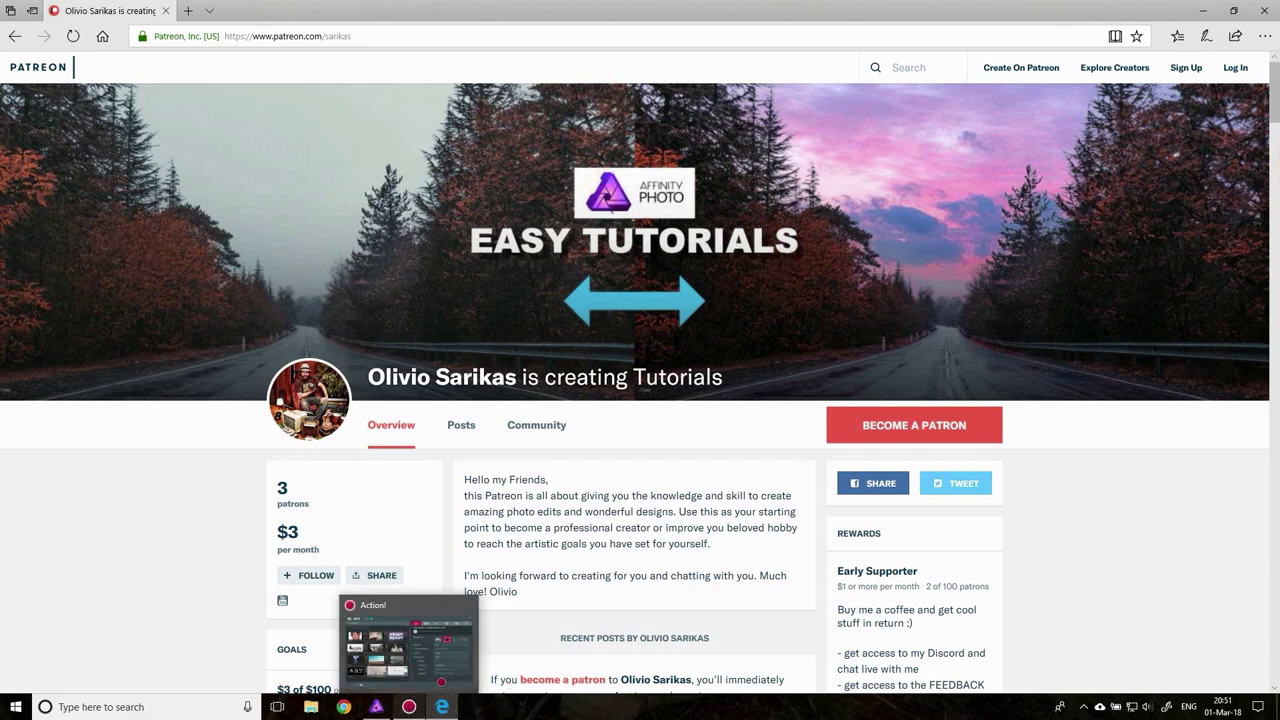